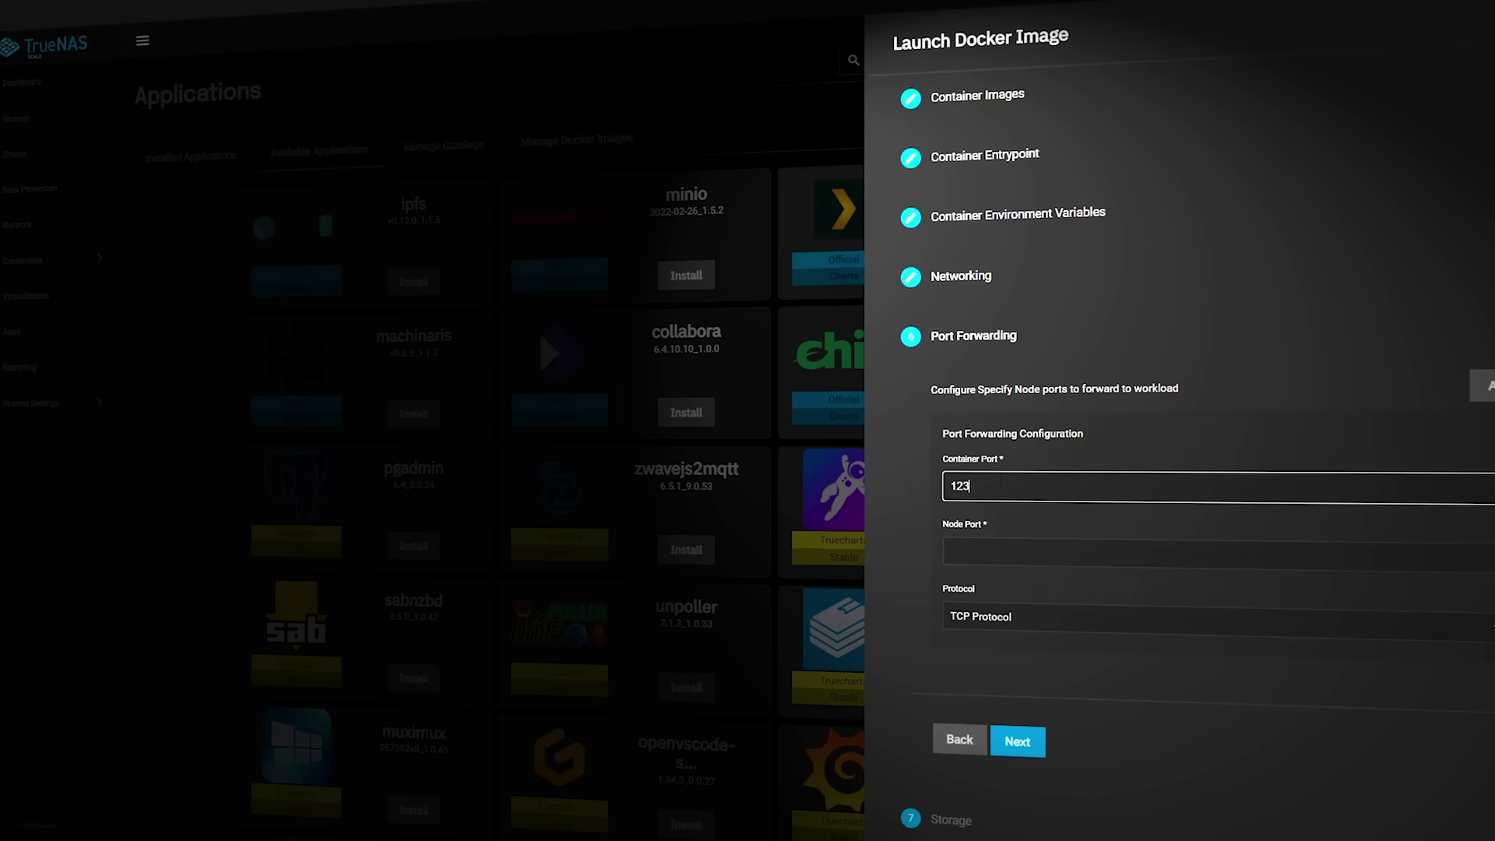
- Set the node port to 123 to match container port 123 in Port Forwarding
{"action": "key", "text": "Tab"}
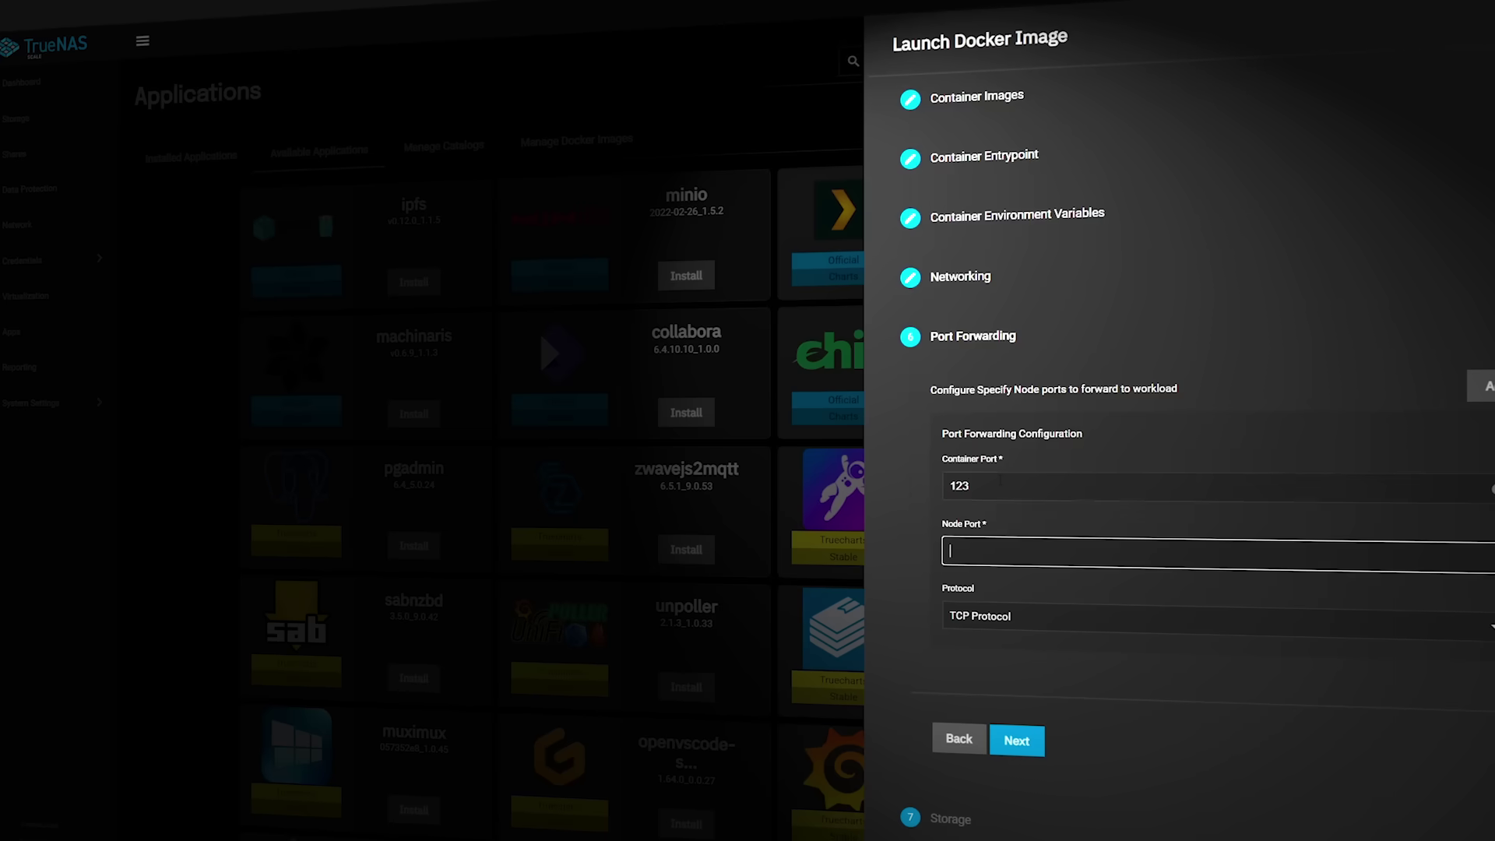
{"action": "type", "text": "123"}
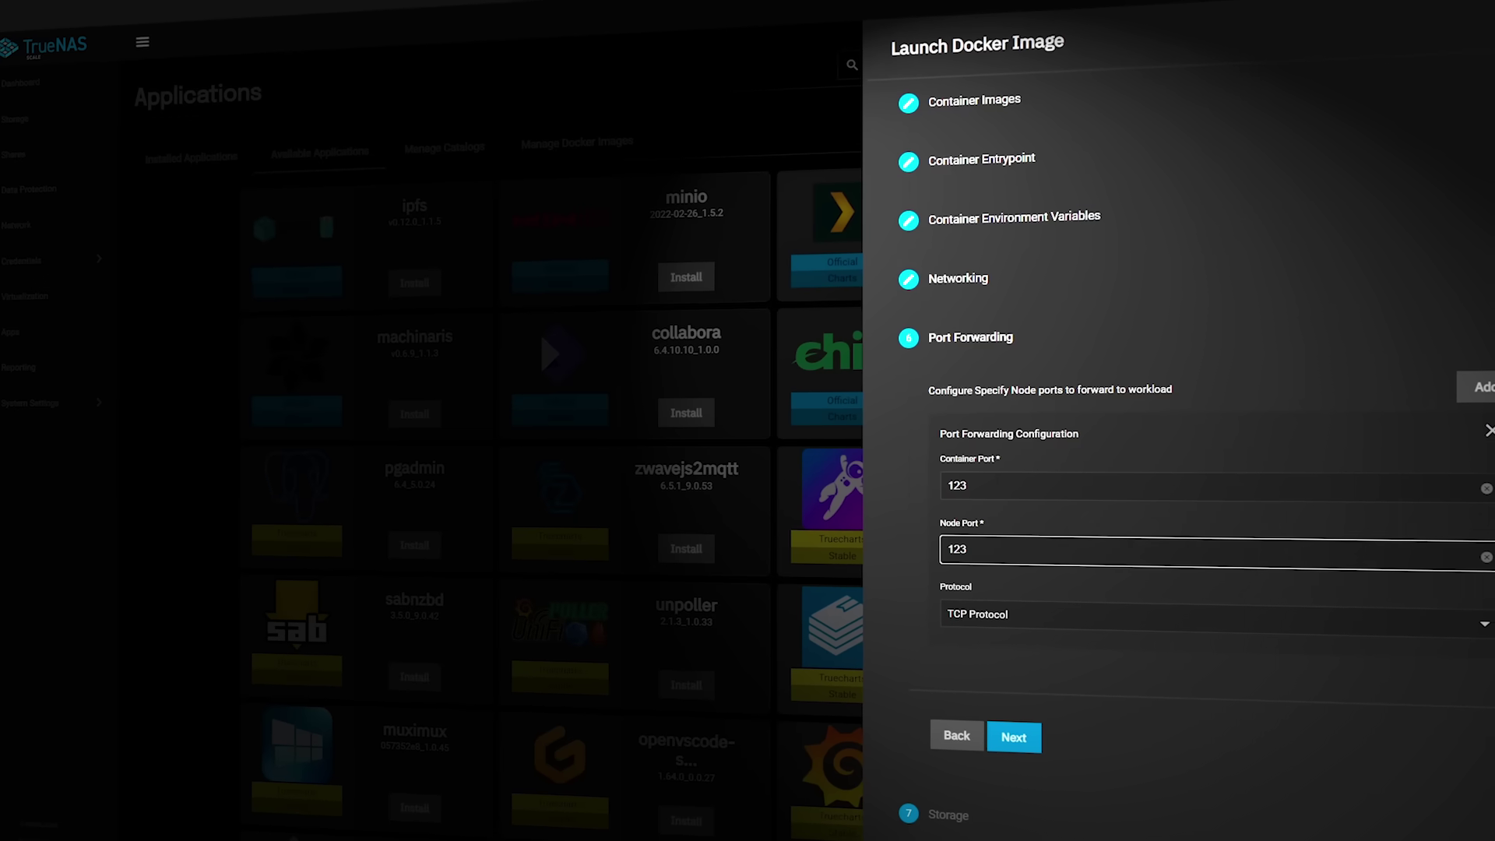
{"action": "key", "text": "Tab"}
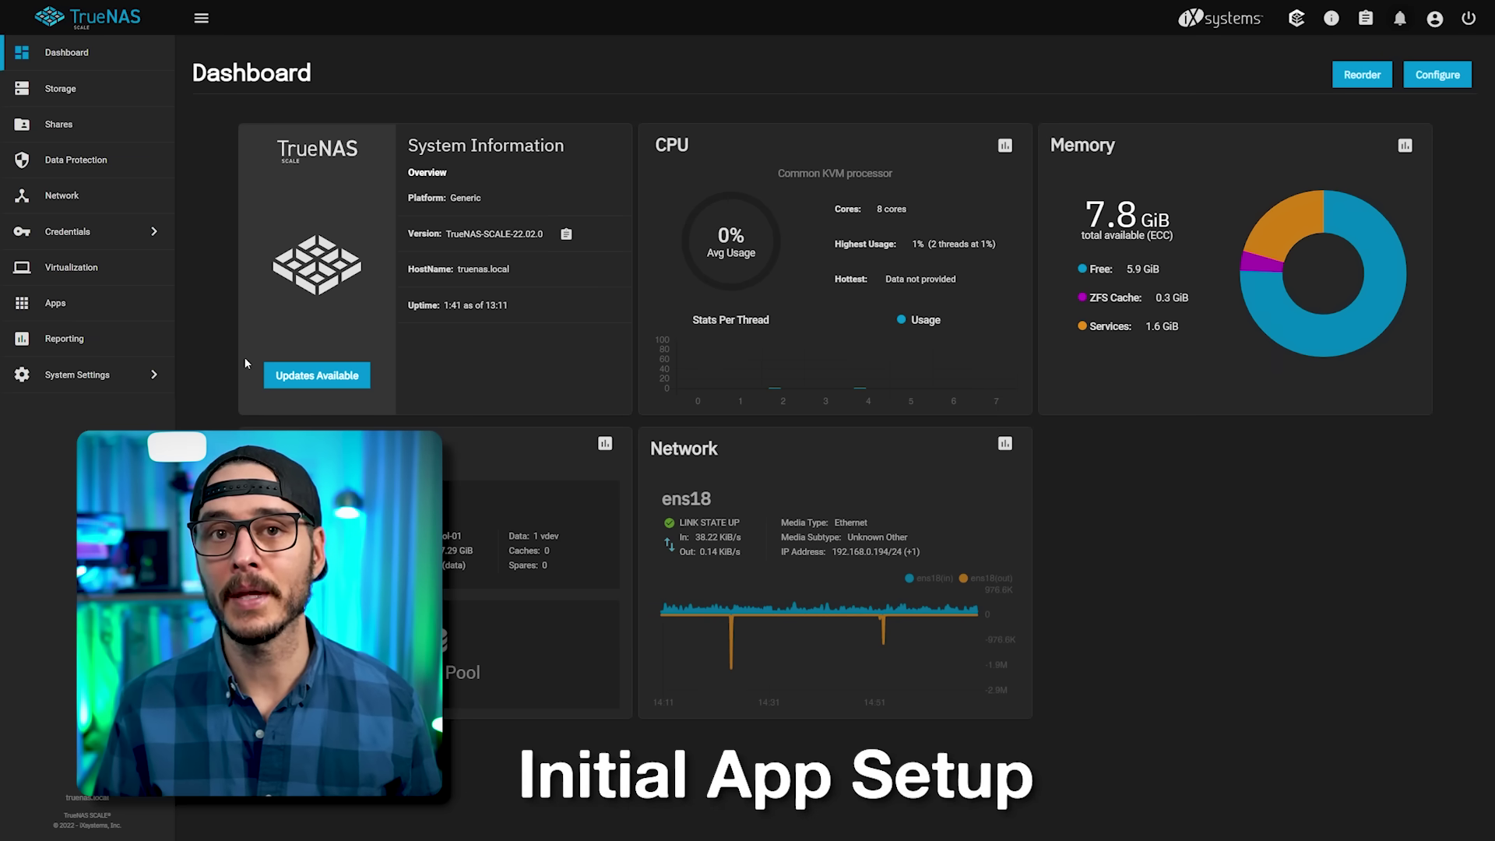
- In Apps, choose pool-01 from the Pools dropdown as the apps pool
{"action": "left_click", "coordinate": [56, 303]}
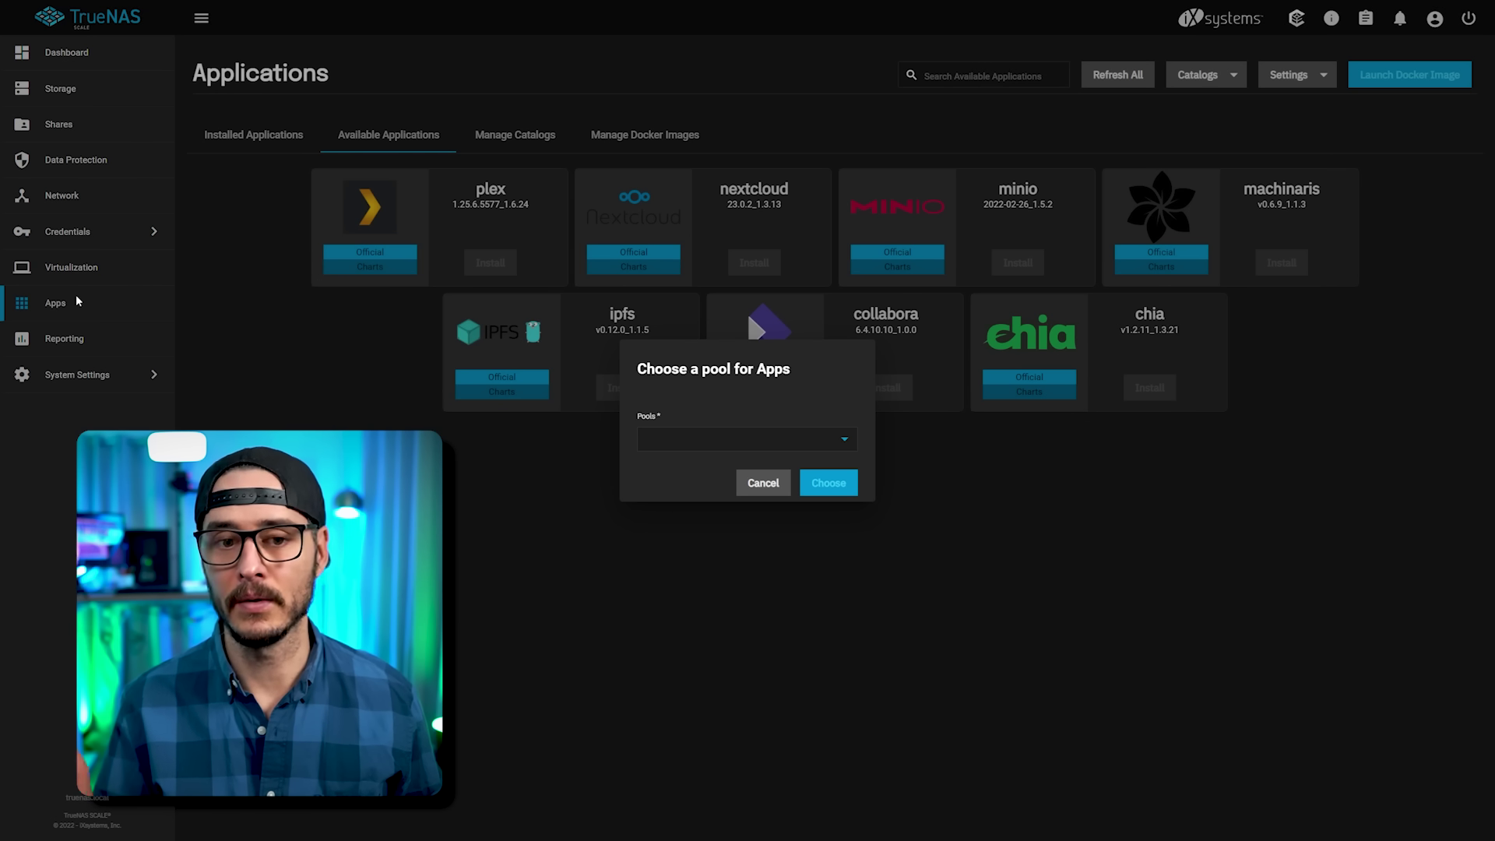
{"action": "left_click", "coordinate": [848, 441]}
{"action": "left_click", "coordinate": [815, 452]}
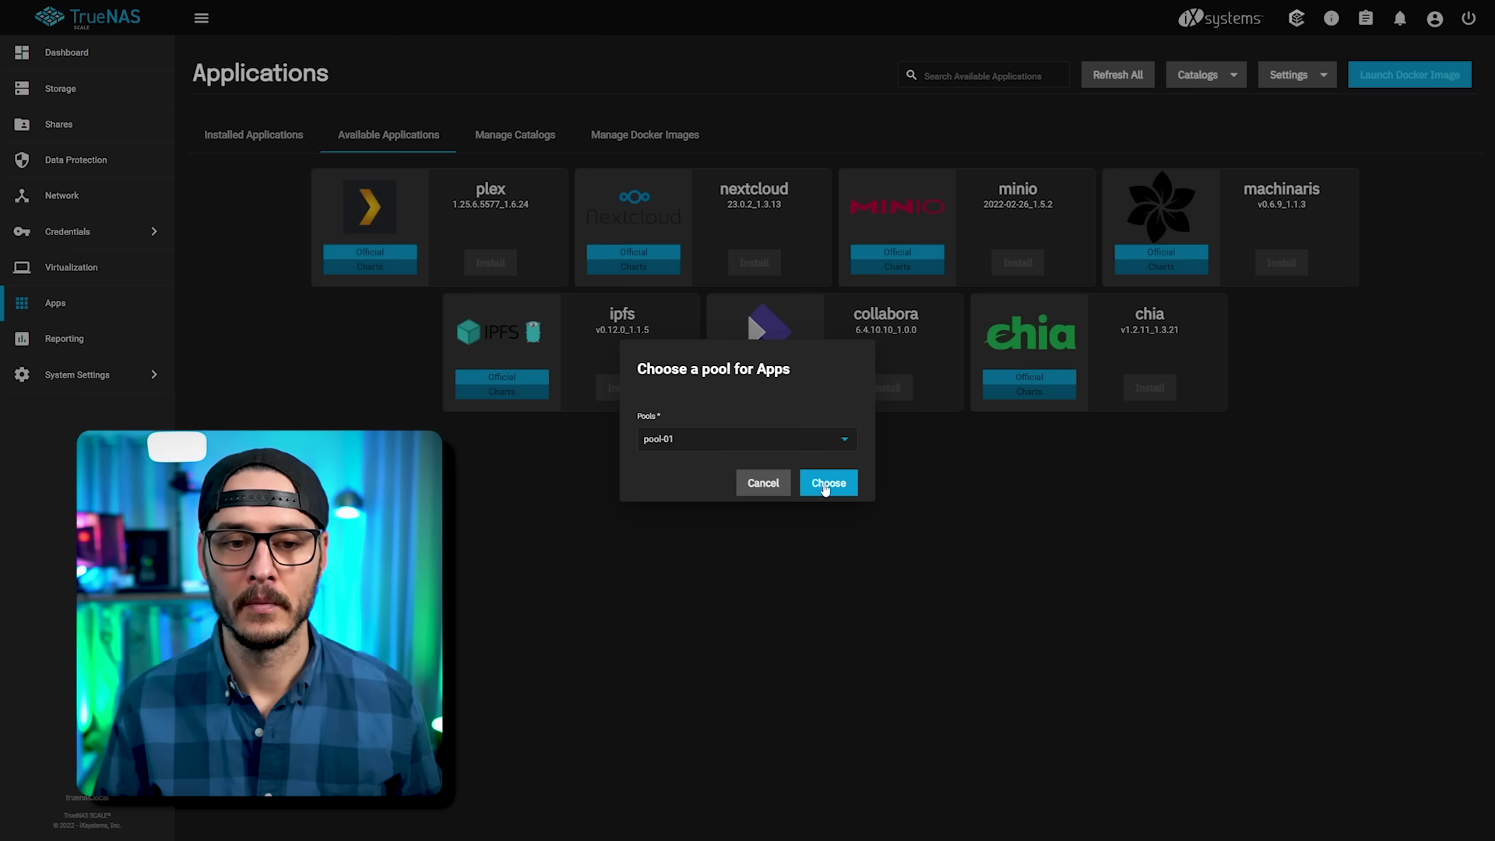
{"action": "left_click", "coordinate": [826, 484]}
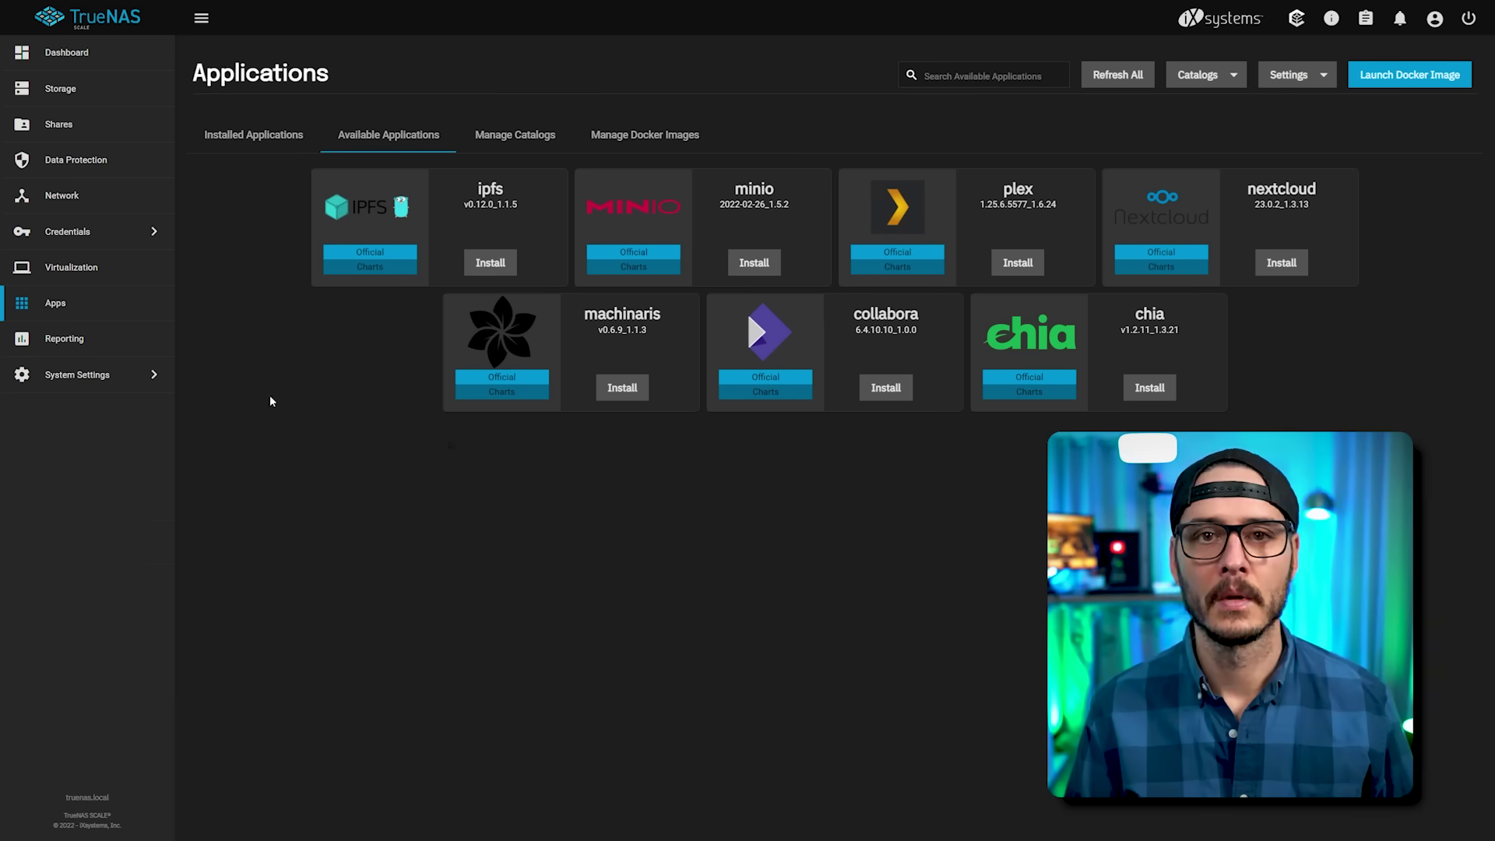
- Open the System Settings shell and change into /mnt/pool-01
{"action": "left_click", "coordinate": [92, 374]}
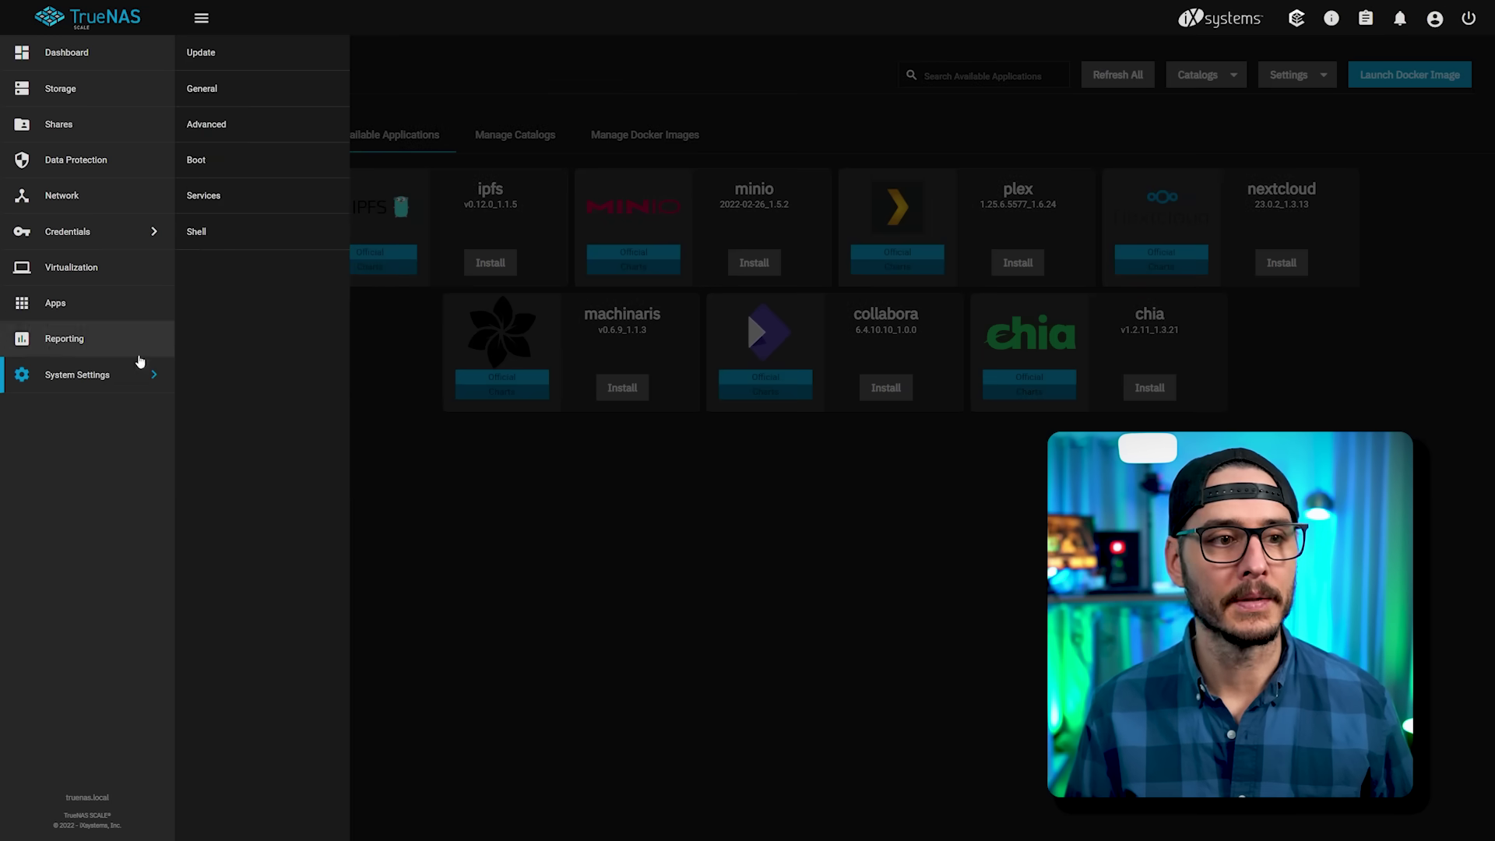
{"action": "left_click", "coordinate": [236, 250]}
{"action": "type", "text": "cd /mnt/pool-01/"}
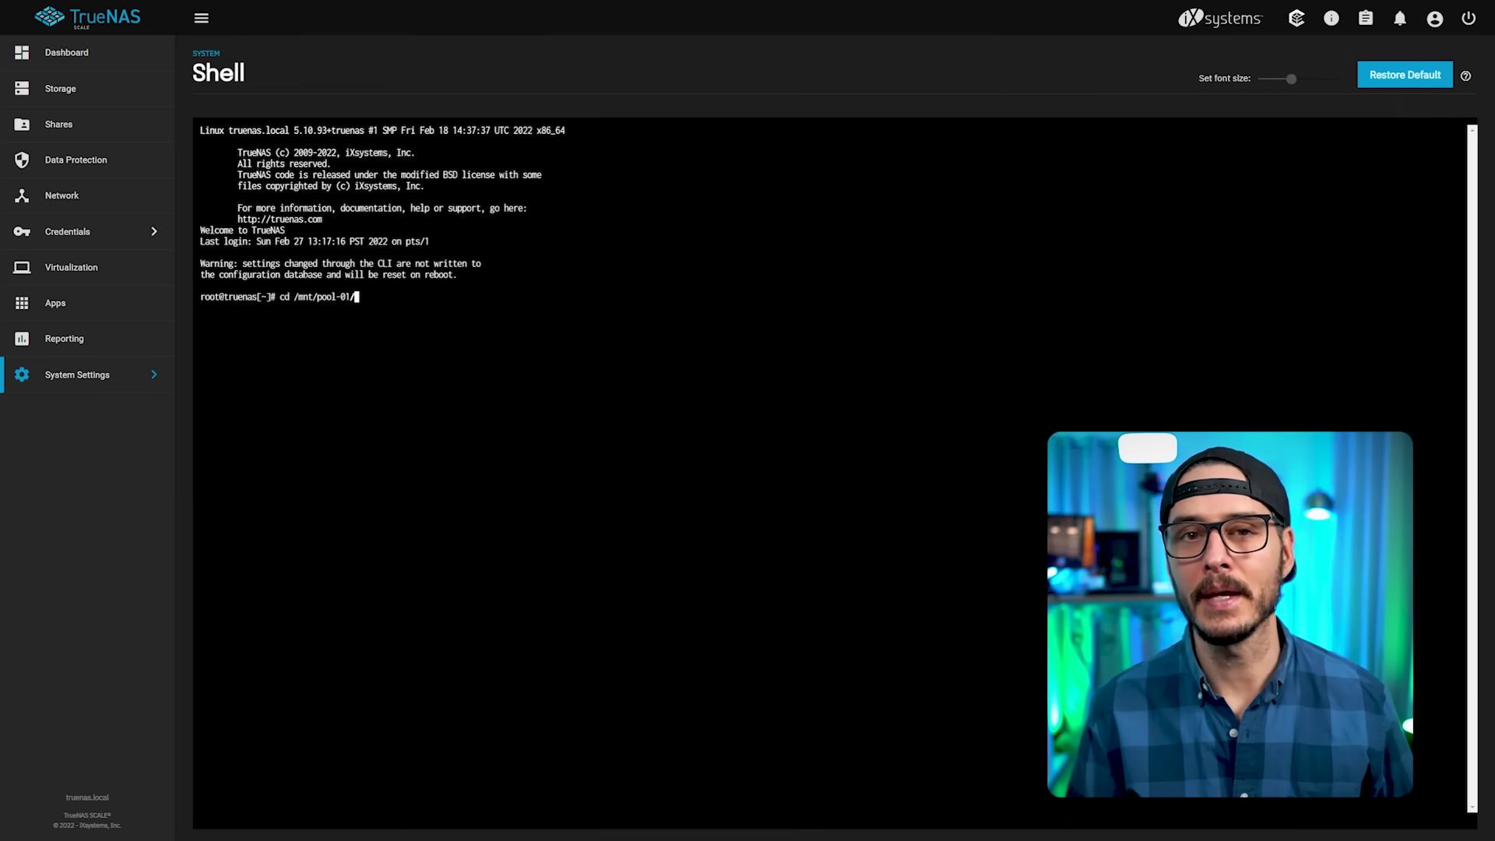
{"action": "key", "text": "BackSpace"}
{"action": "key", "text": "Return"}
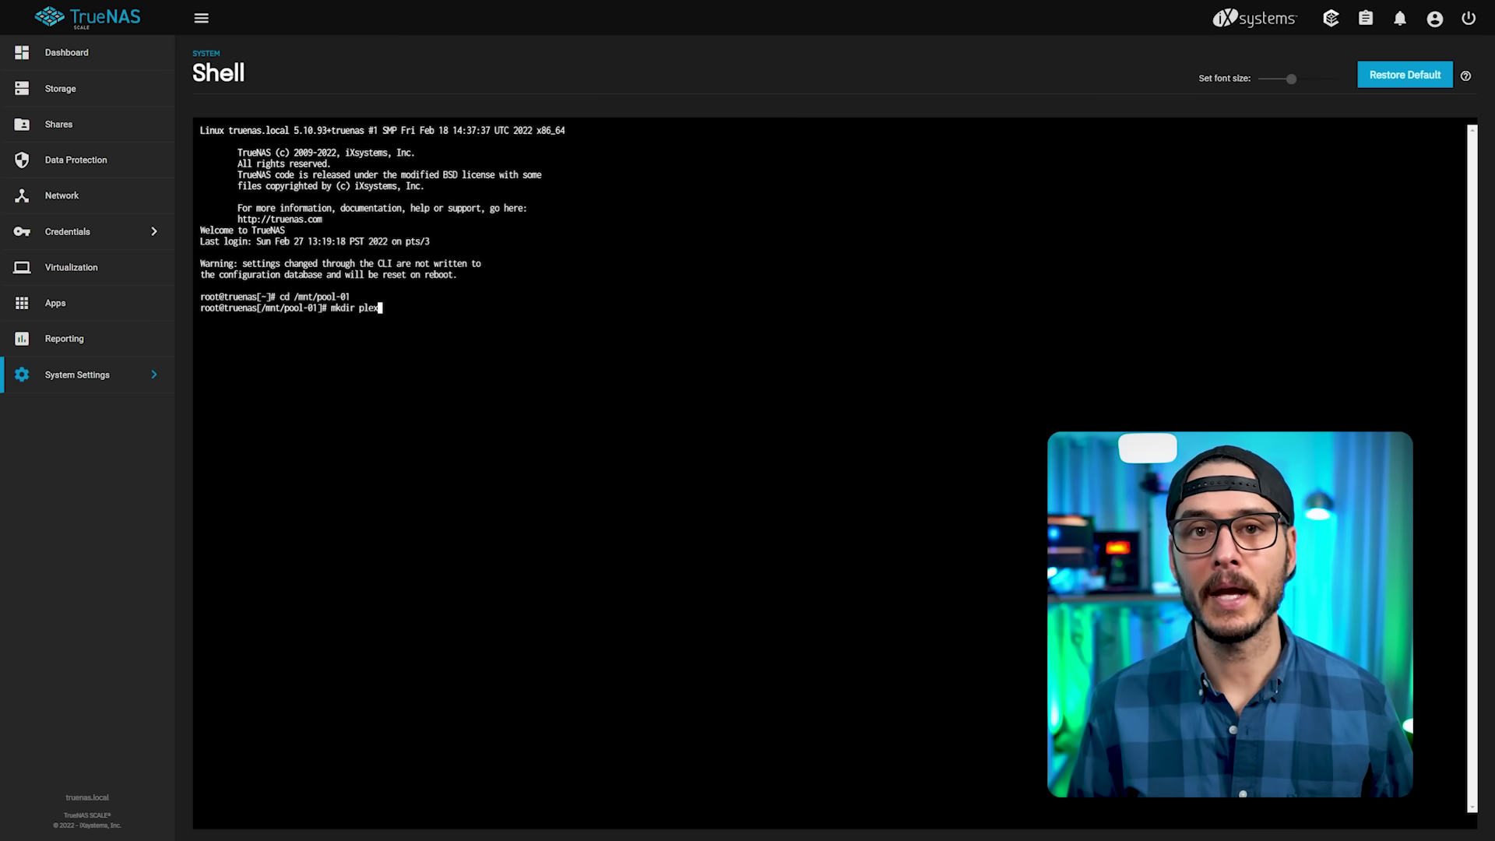
- Create the plex and nextcloud folders with mkdir
{"action": "key", "text": "Return"}
{"action": "type", "text": "mkdir nextcloud"}
{"action": "key", "text": "Return"}
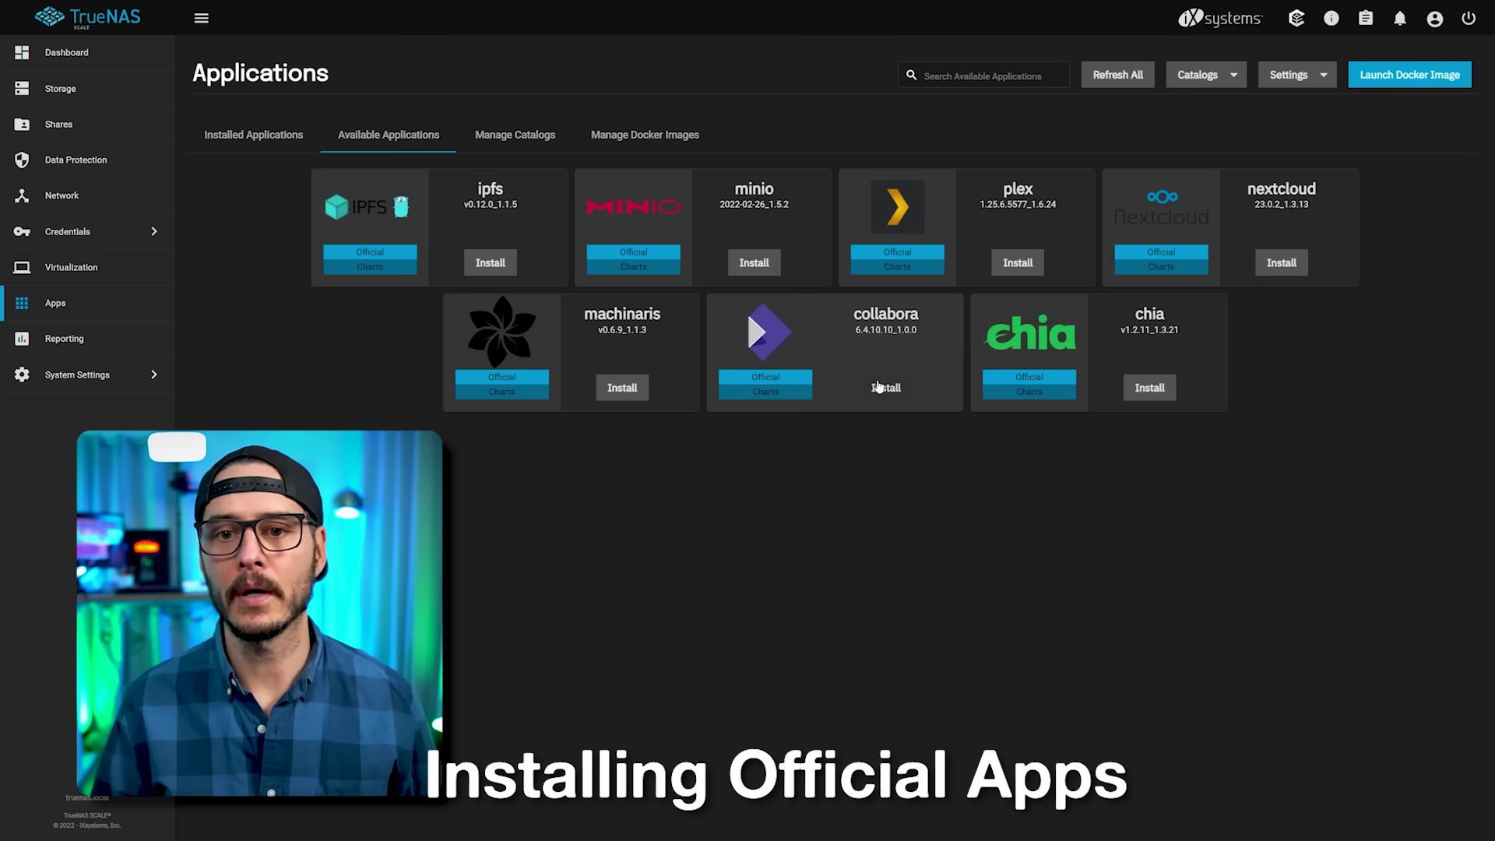
- Start the plex install and name the application plex
{"action": "left_click", "coordinate": [1017, 263]}
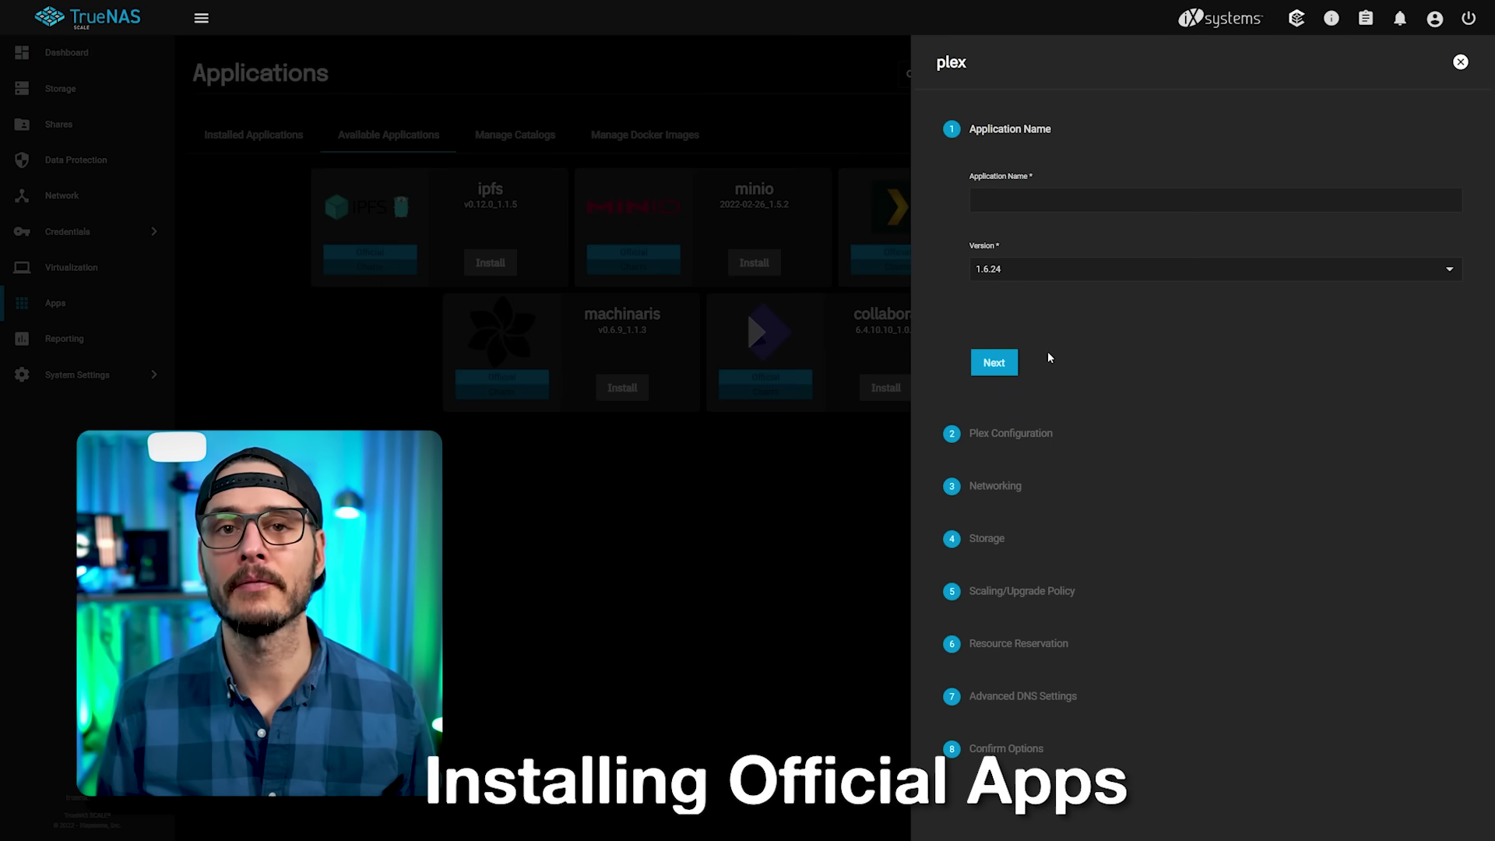
{"action": "left_click", "coordinate": [1038, 177]}
{"action": "type", "text": "plex"}
- Keep the defaults on each page, with UI port 32400 and config at /mnt/pool-01/plex, then save
{"action": "left_click", "coordinate": [997, 362]}
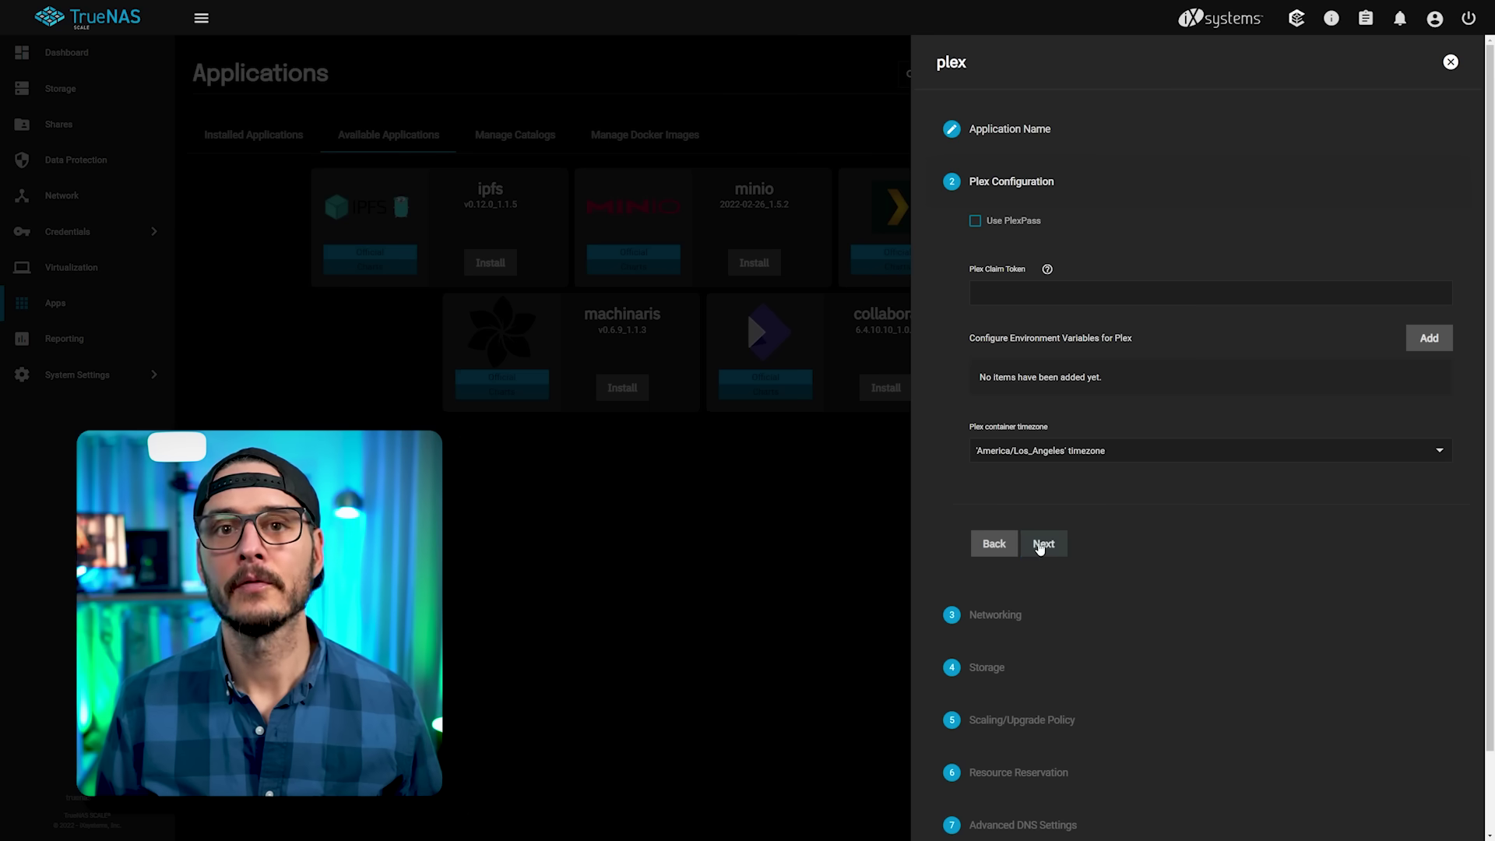
{"action": "left_click", "coordinate": [1042, 546]}
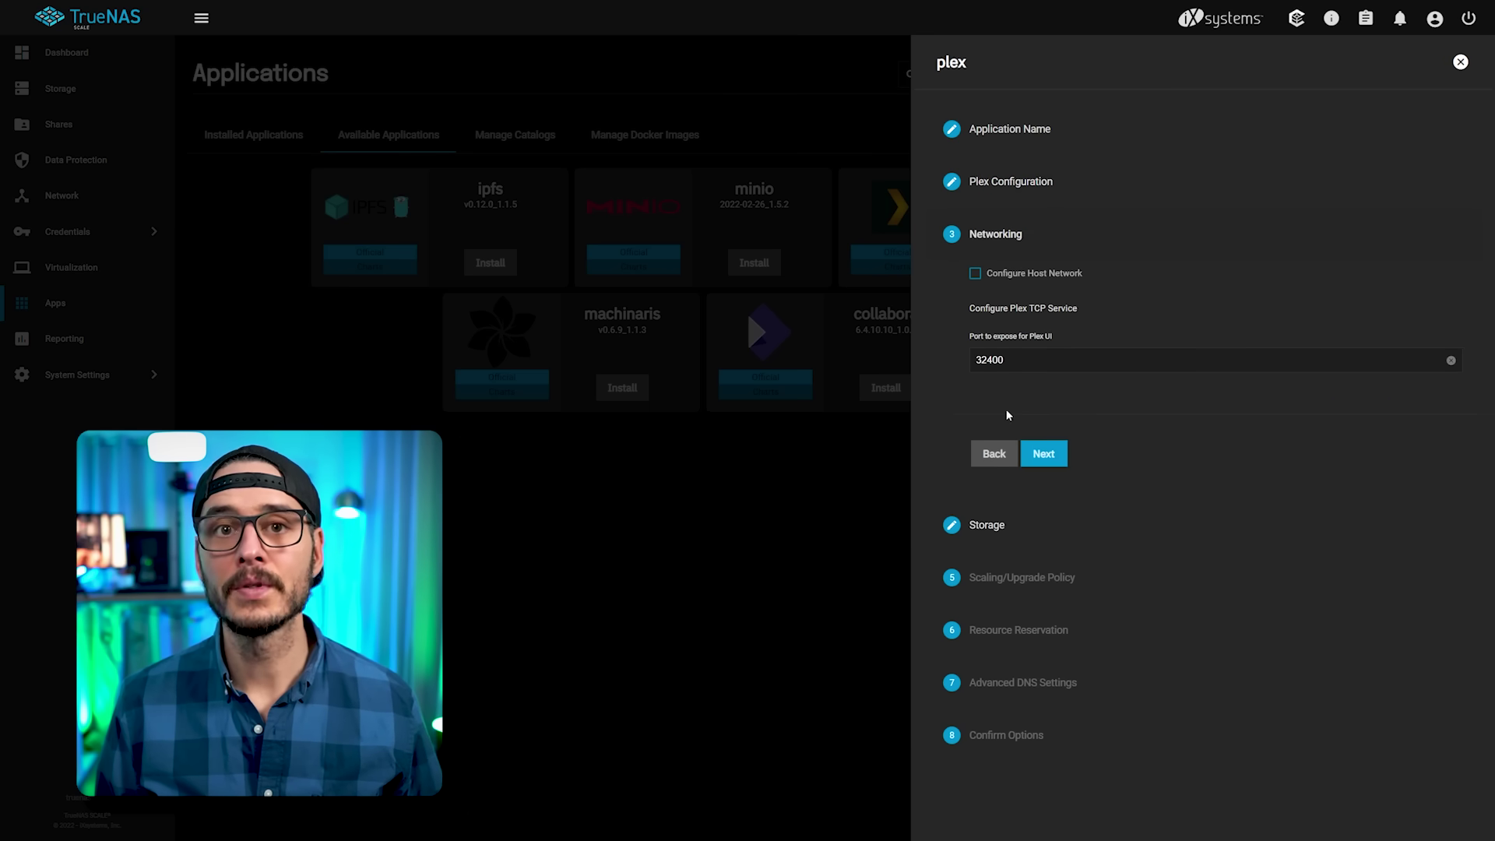
{"action": "left_click", "coordinate": [1050, 462]}
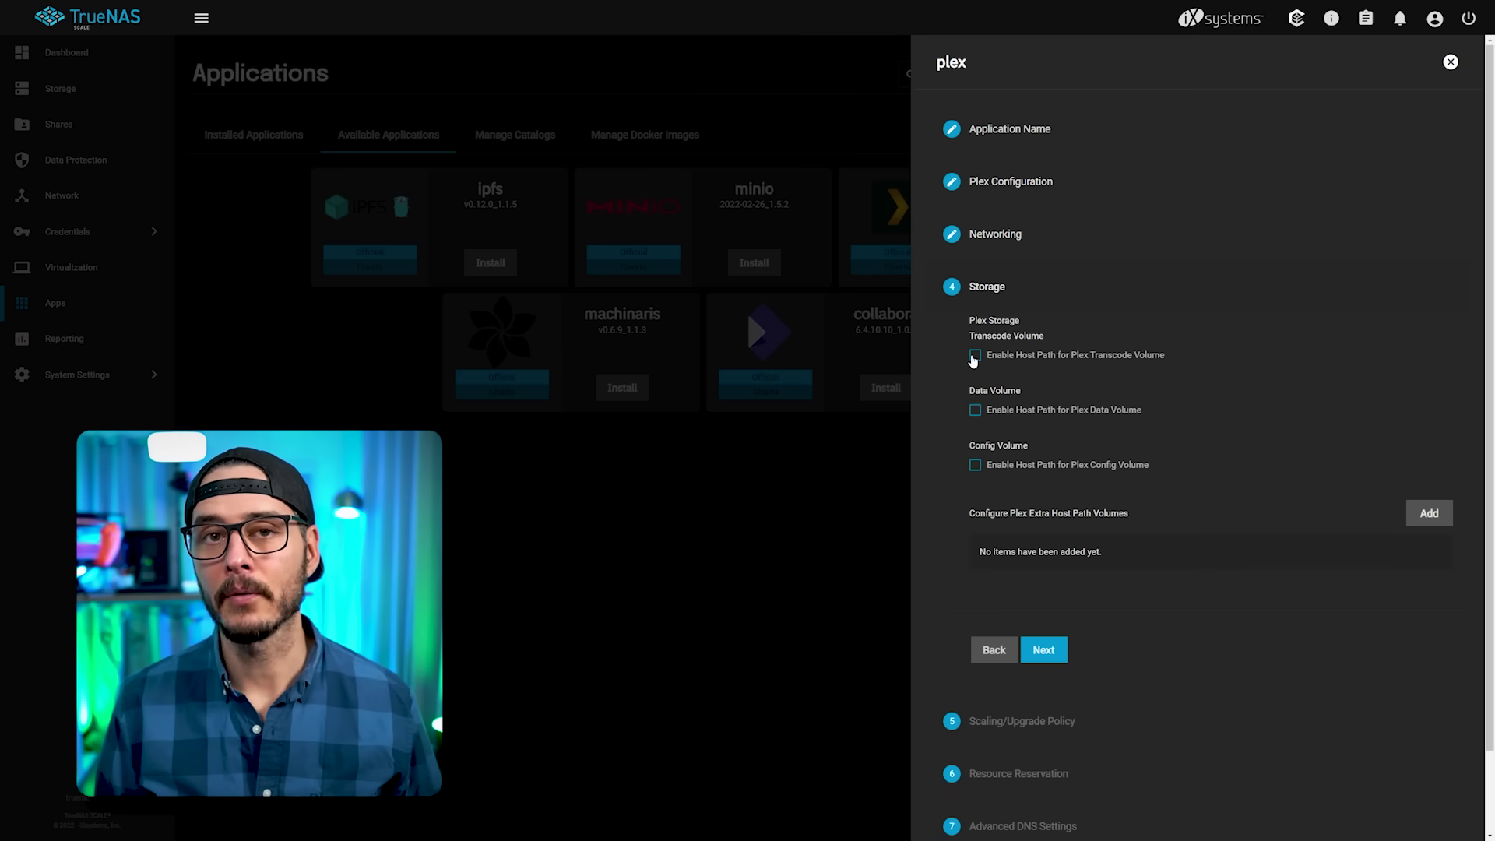
{"action": "left_click", "coordinate": [1044, 649]}
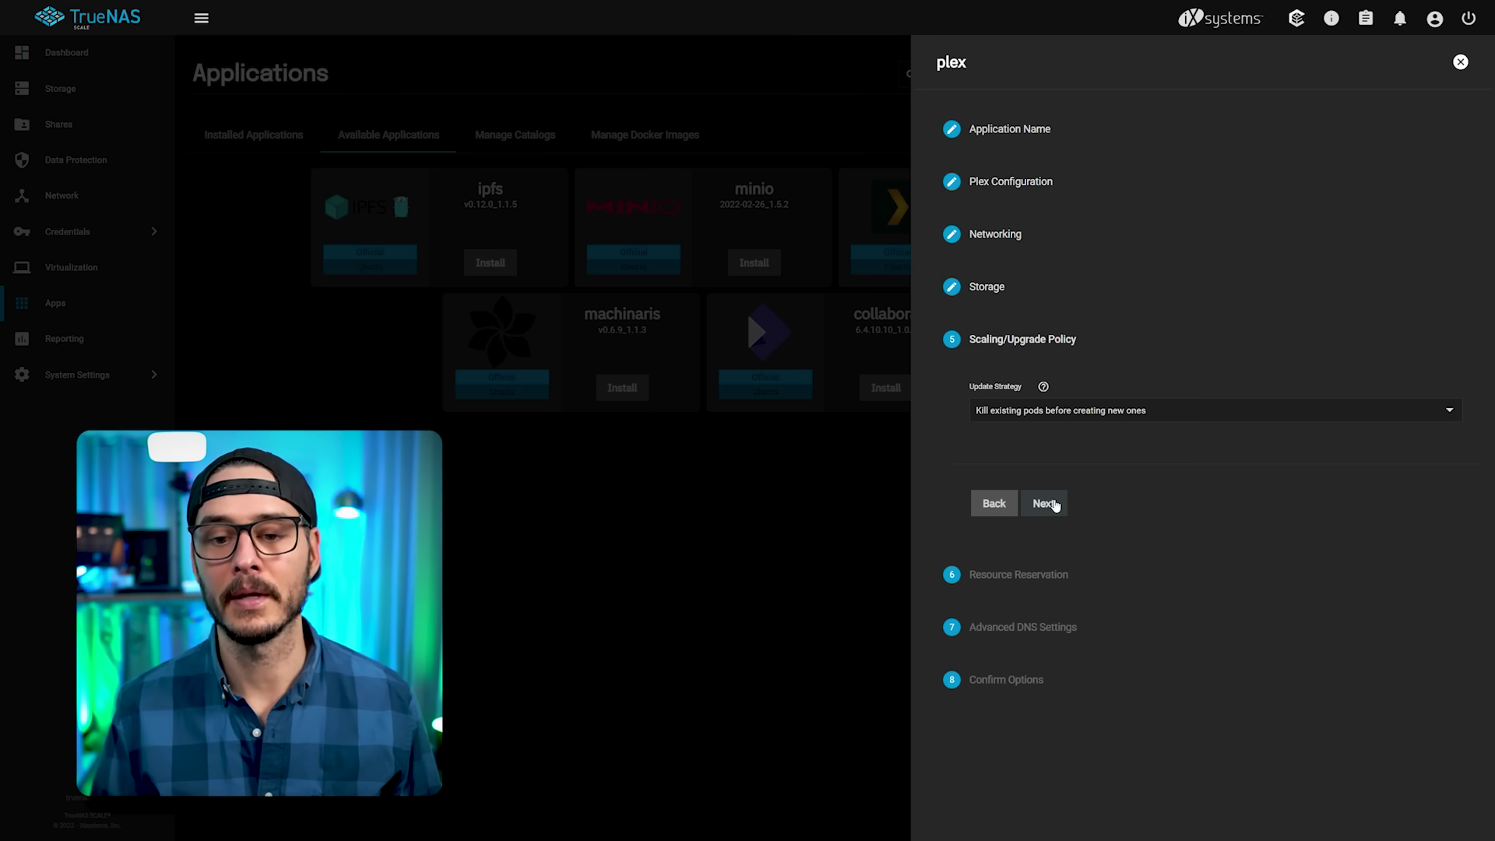
{"action": "left_click", "coordinate": [1053, 504]}
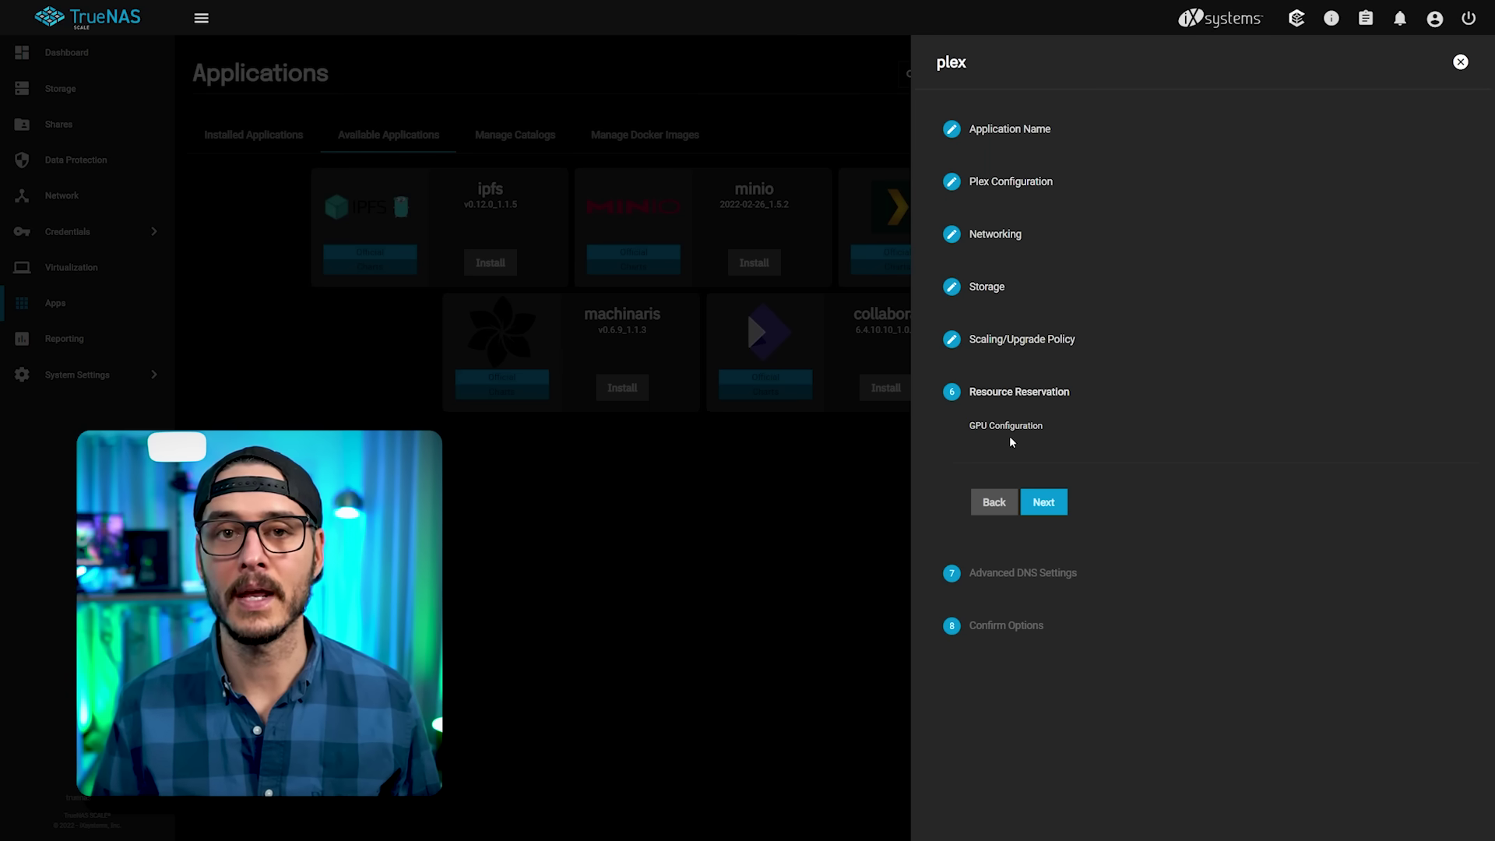
{"action": "left_click", "coordinate": [1043, 501]}
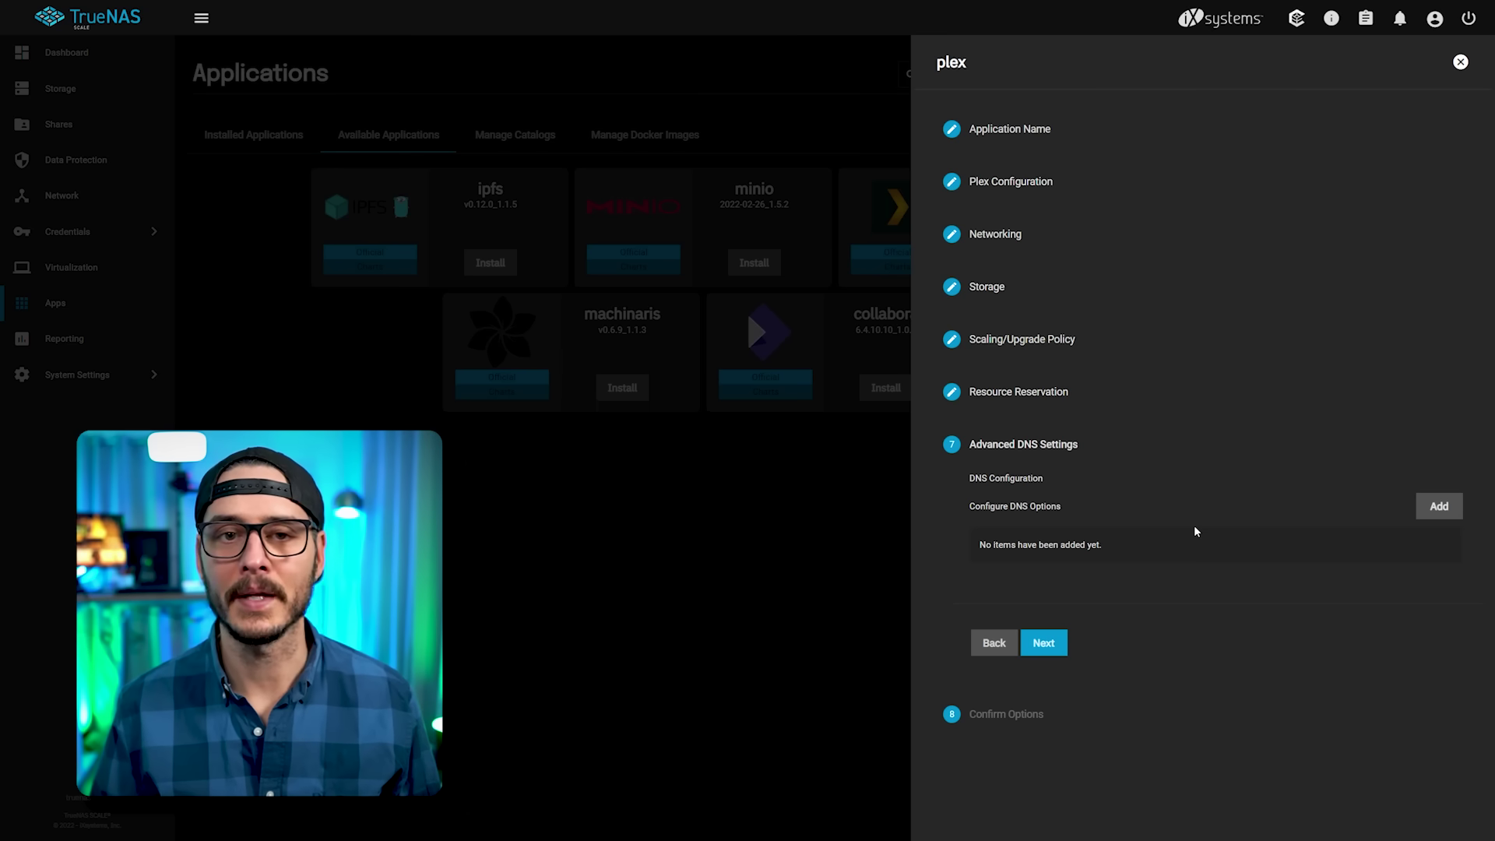
{"action": "left_click", "coordinate": [1043, 643]}
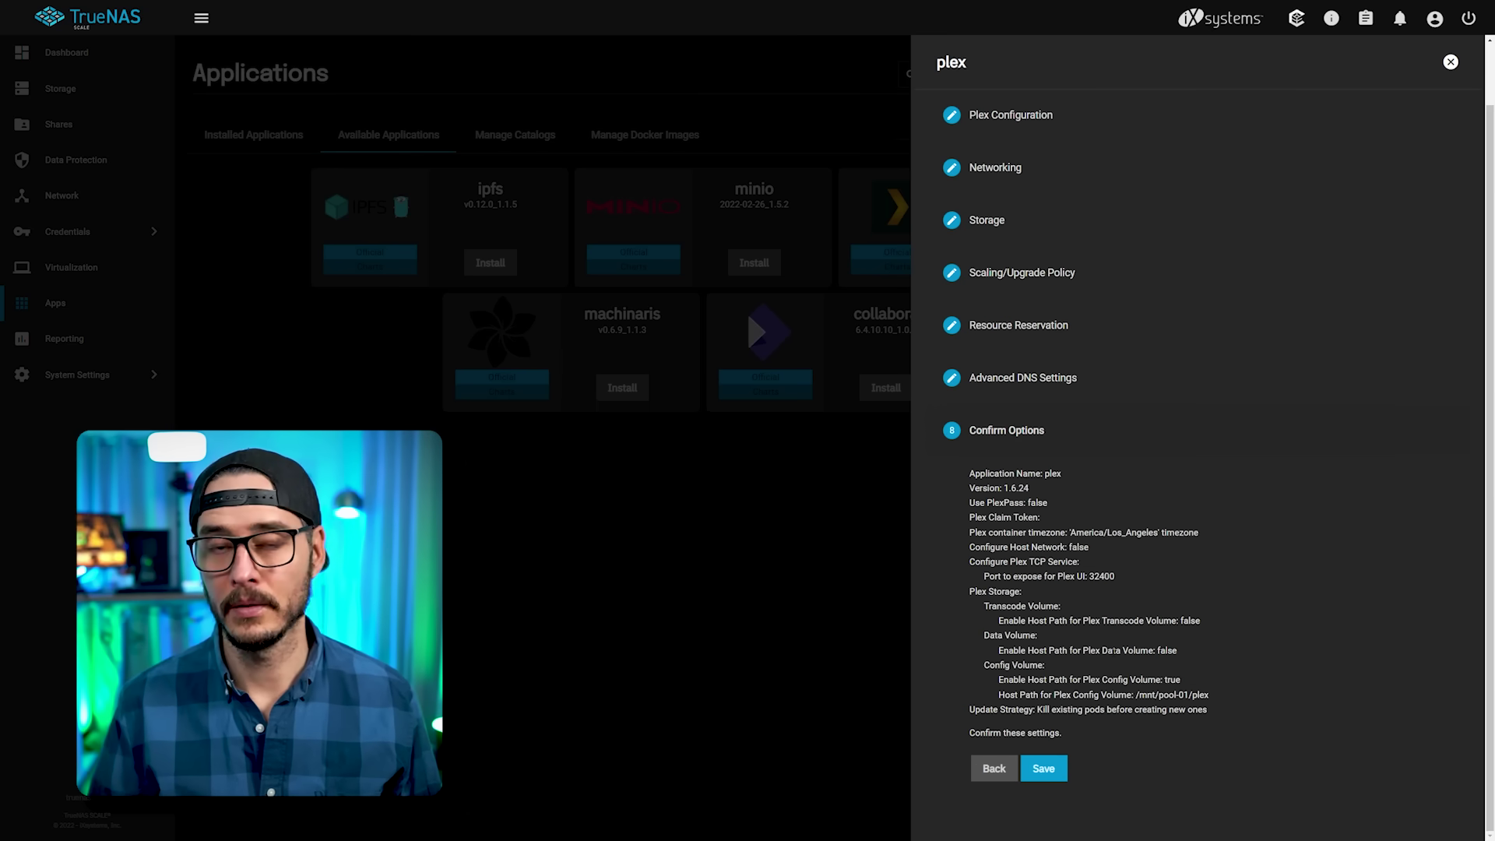
{"action": "left_click", "coordinate": [1043, 769]}
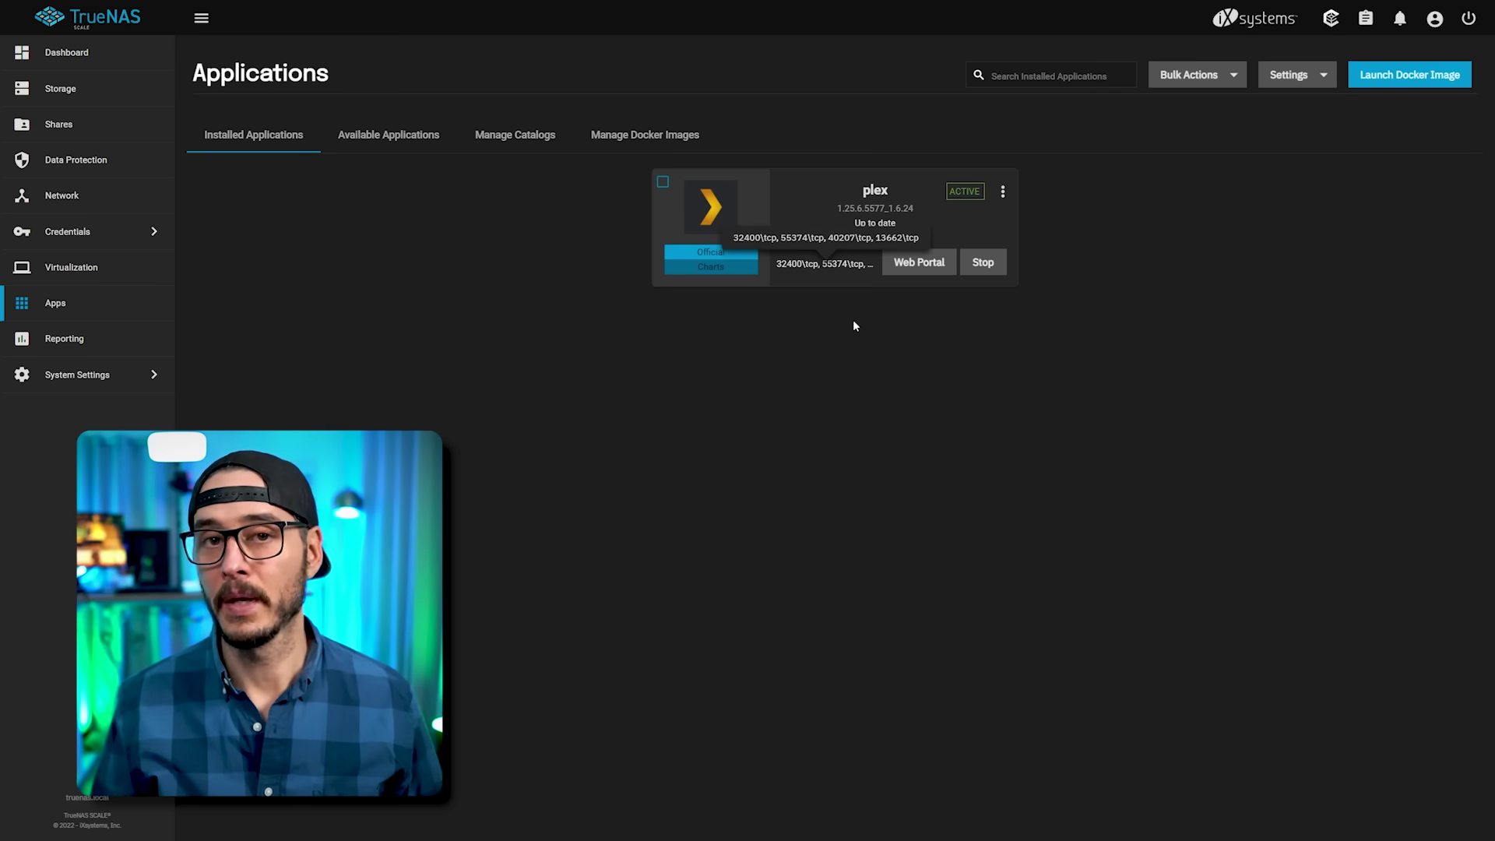
- Open plex's Web Portal, then switch to the Manage Catalogs tab
{"action": "left_click", "coordinate": [918, 265]}
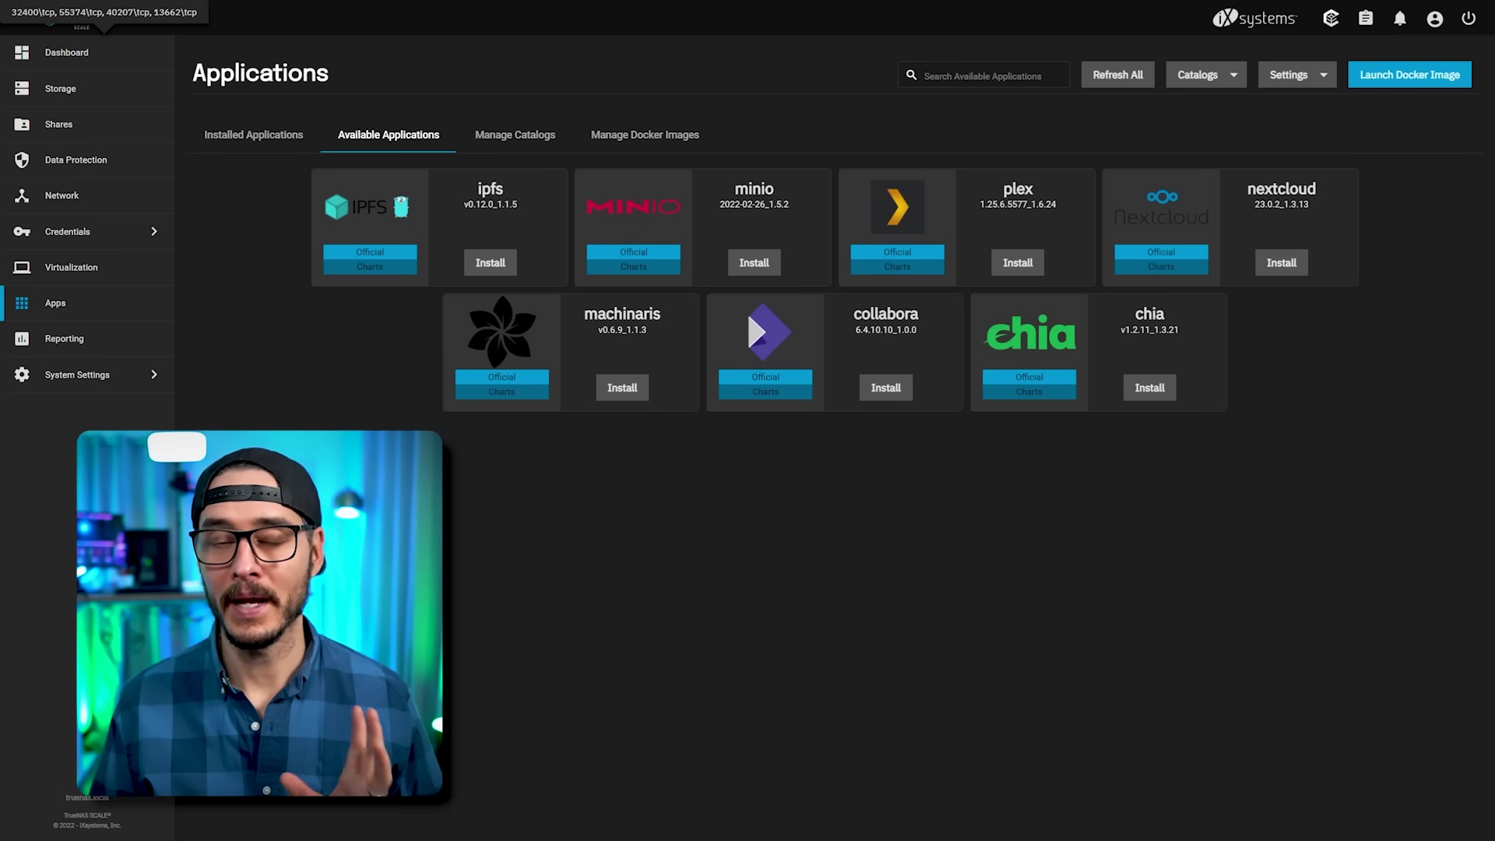
{"action": "left_click", "coordinate": [515, 135]}
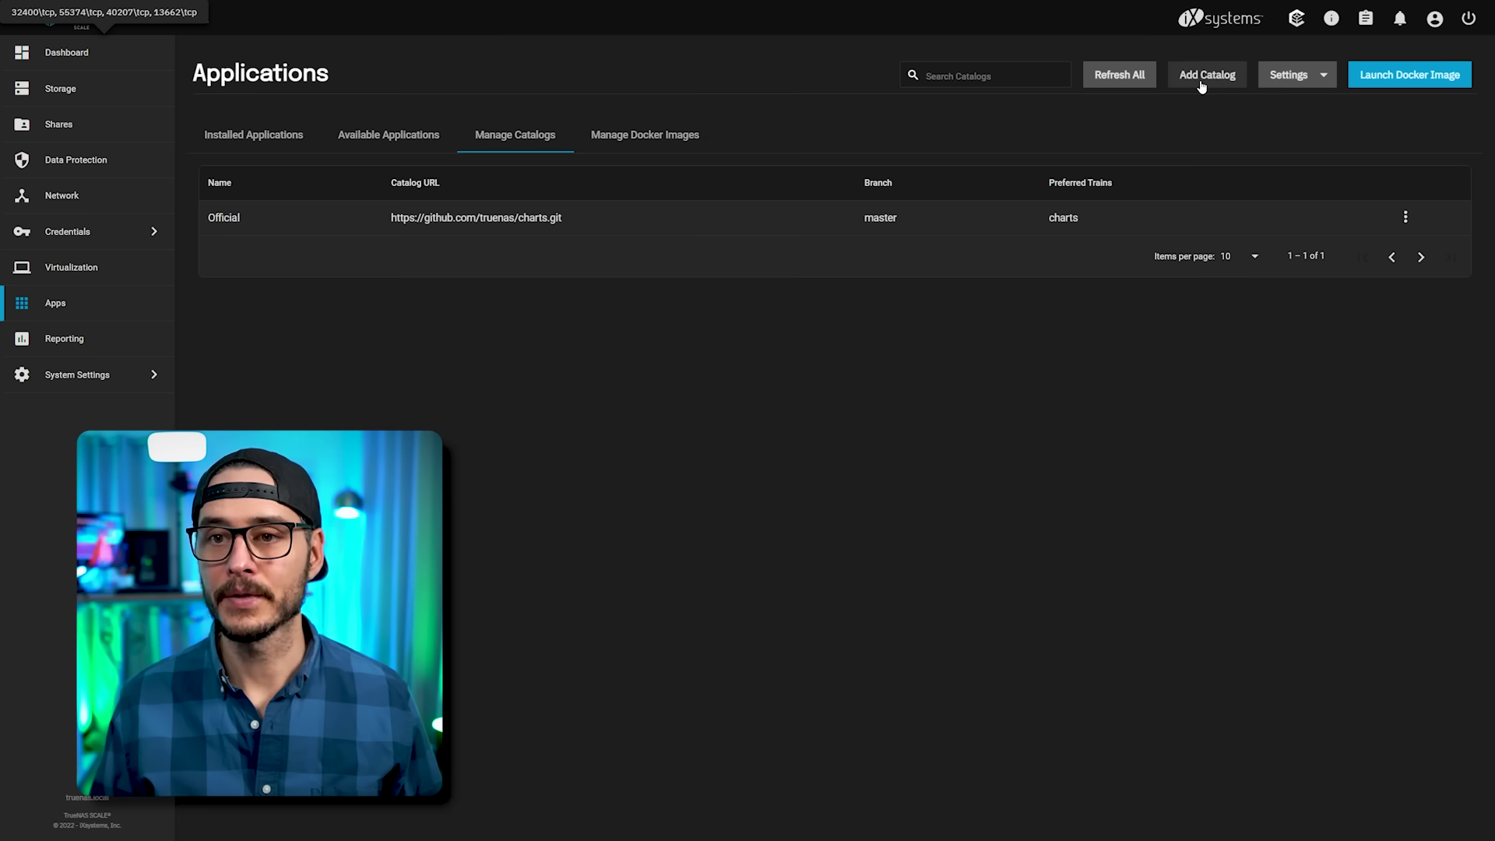
{"action": "left_click", "coordinate": [1204, 75]}
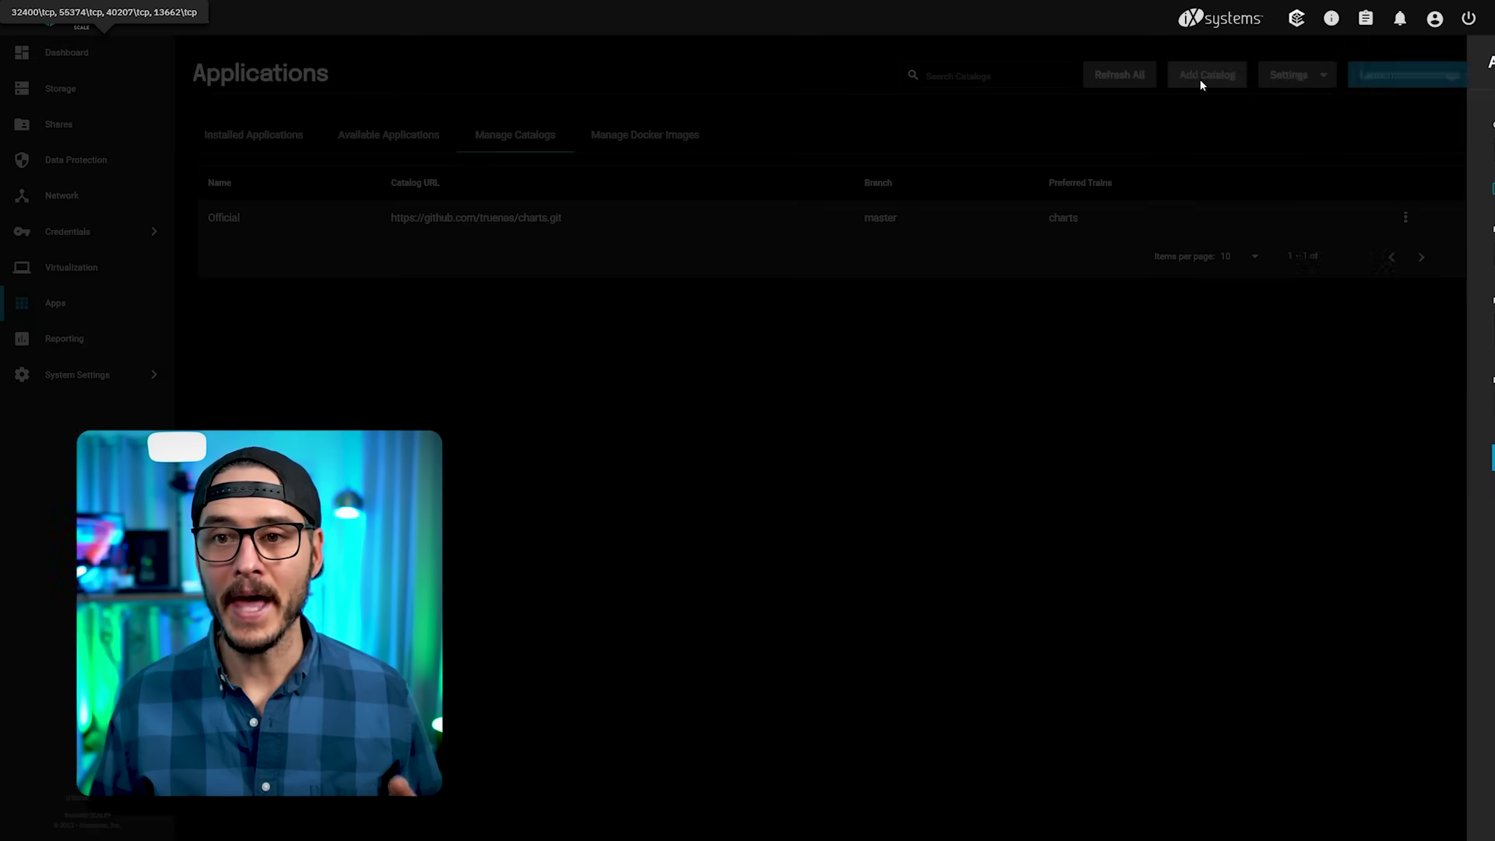
{"action": "type", "text": "true"}
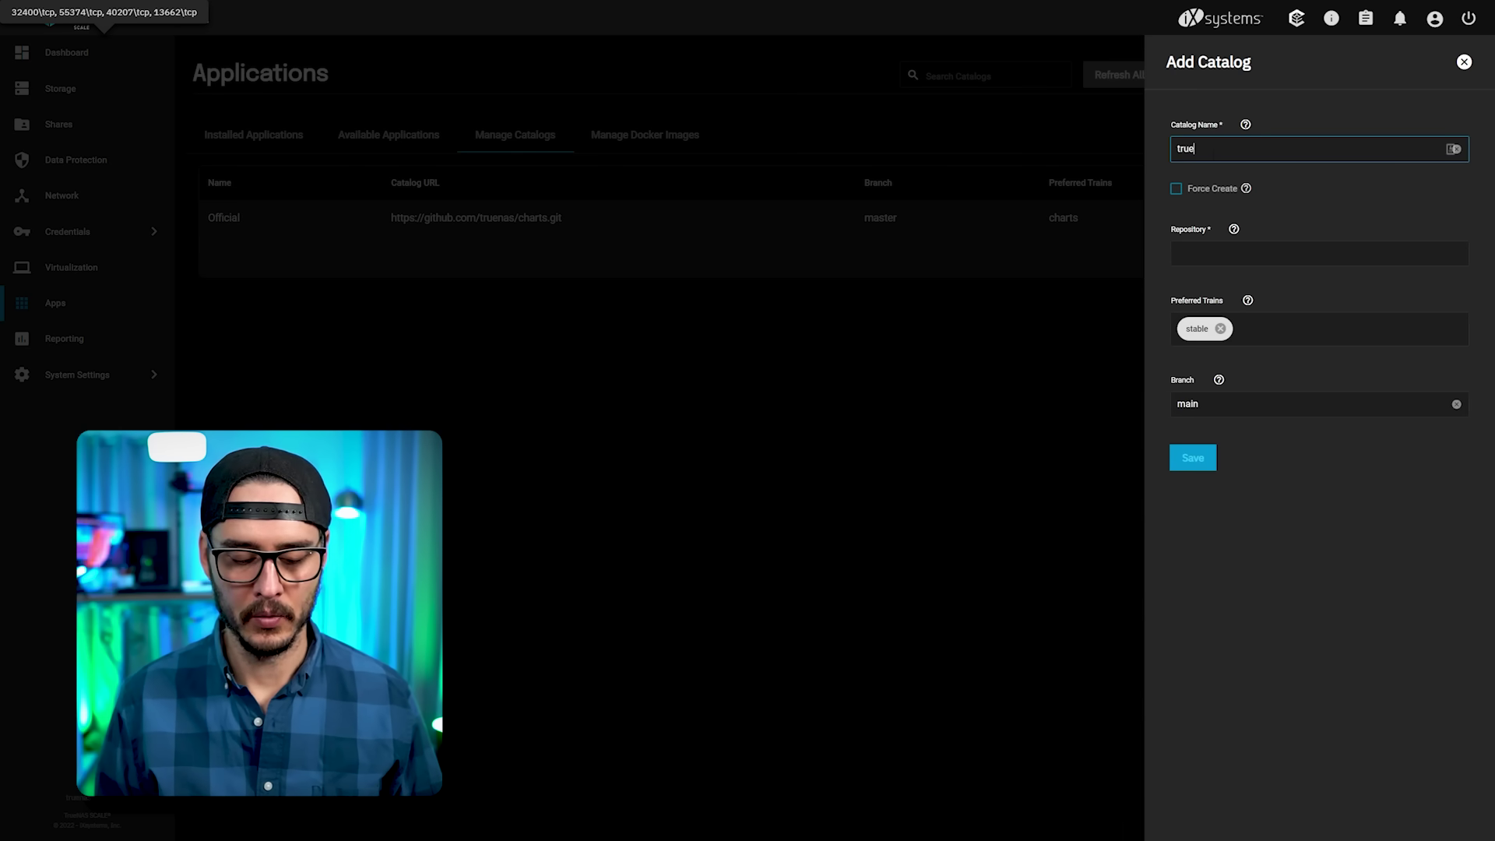
{"action": "type", "text": "charts"}
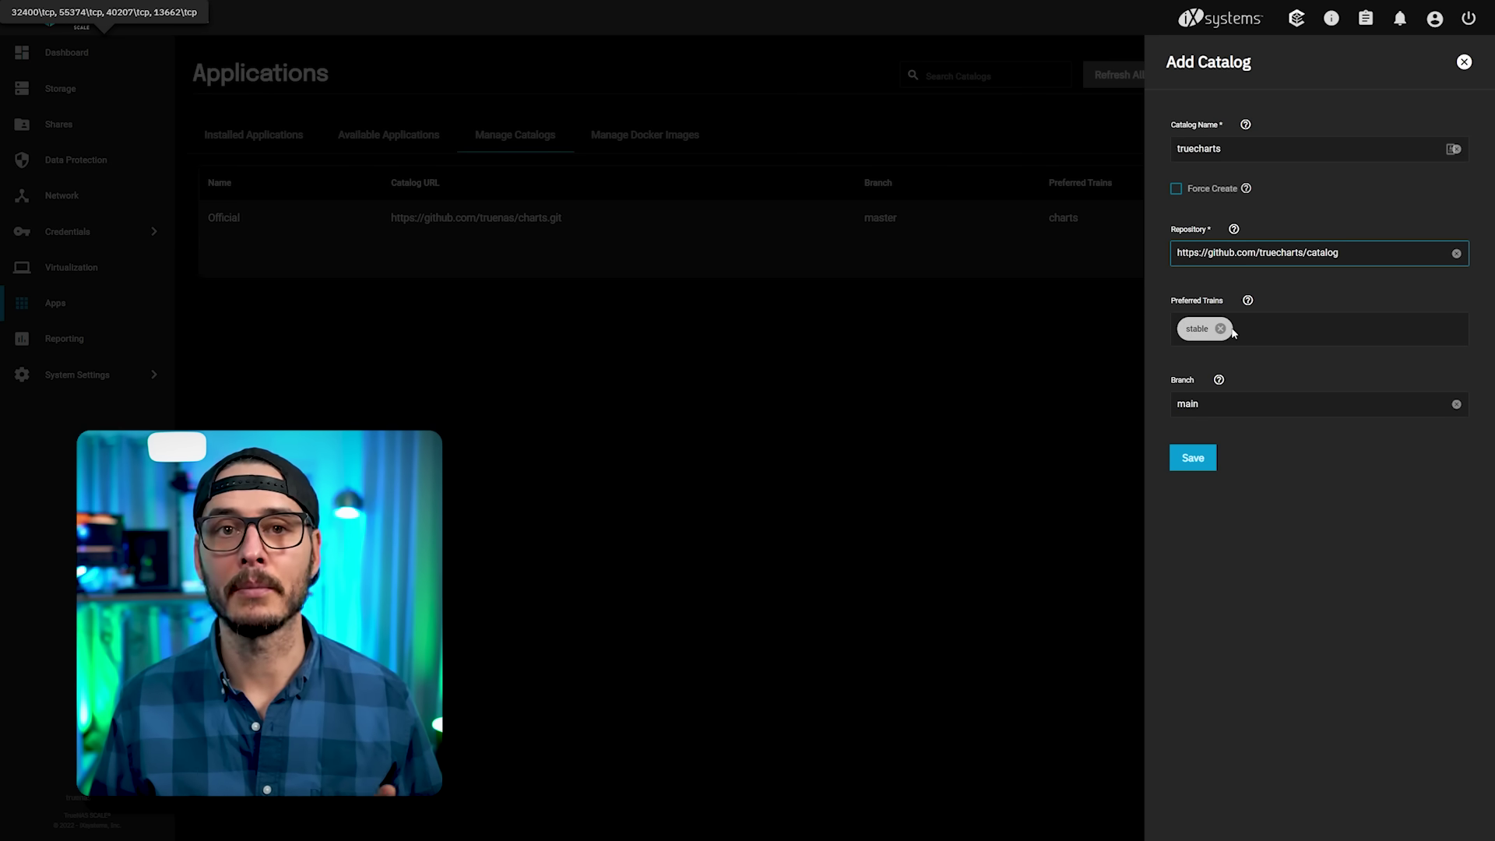
{"action": "left_click", "coordinate": [1231, 433]}
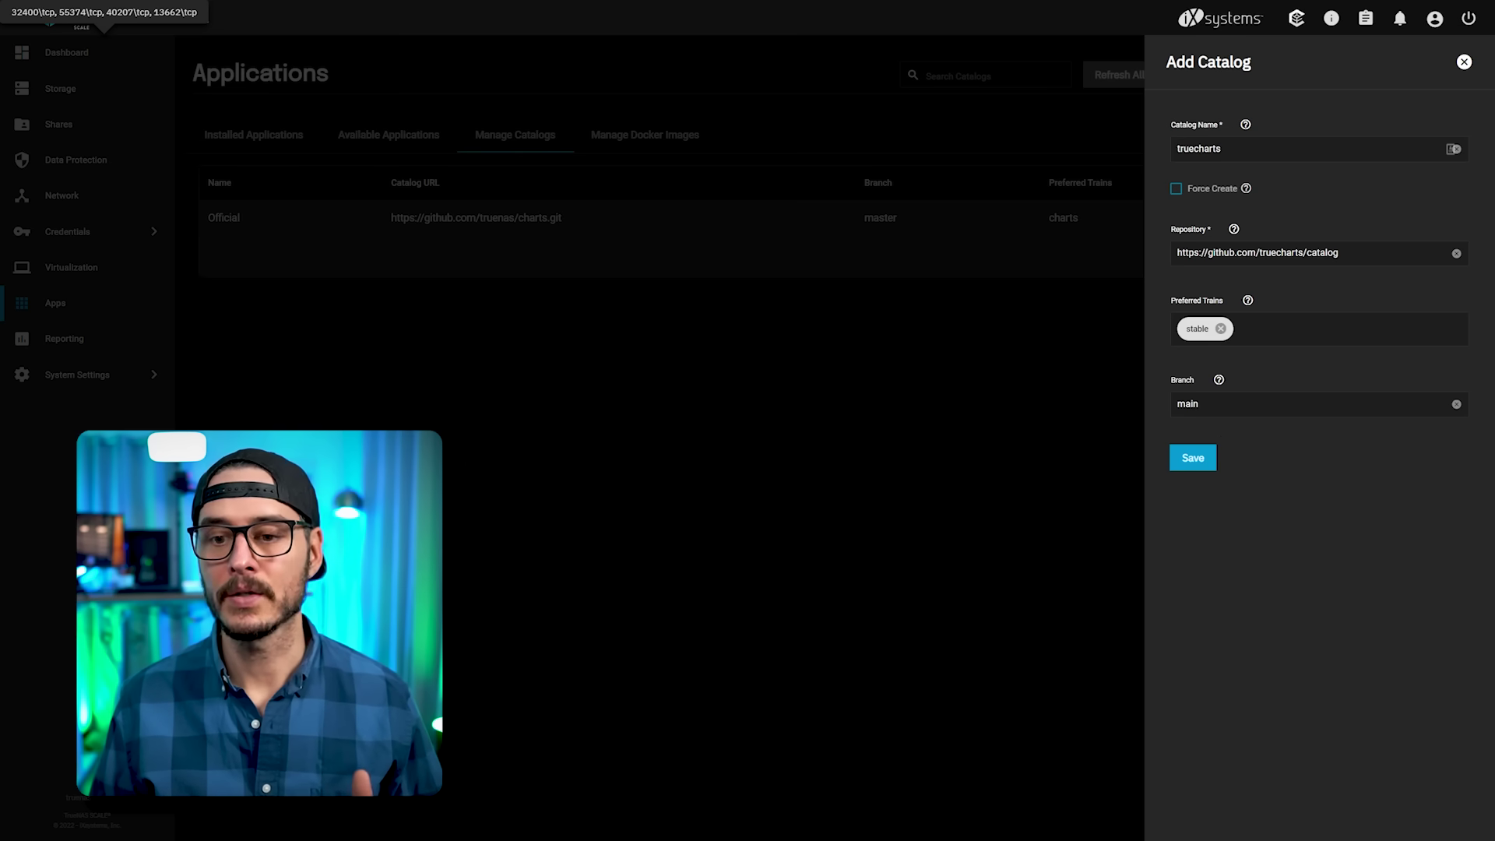
{"action": "left_click", "coordinate": [1194, 459]}
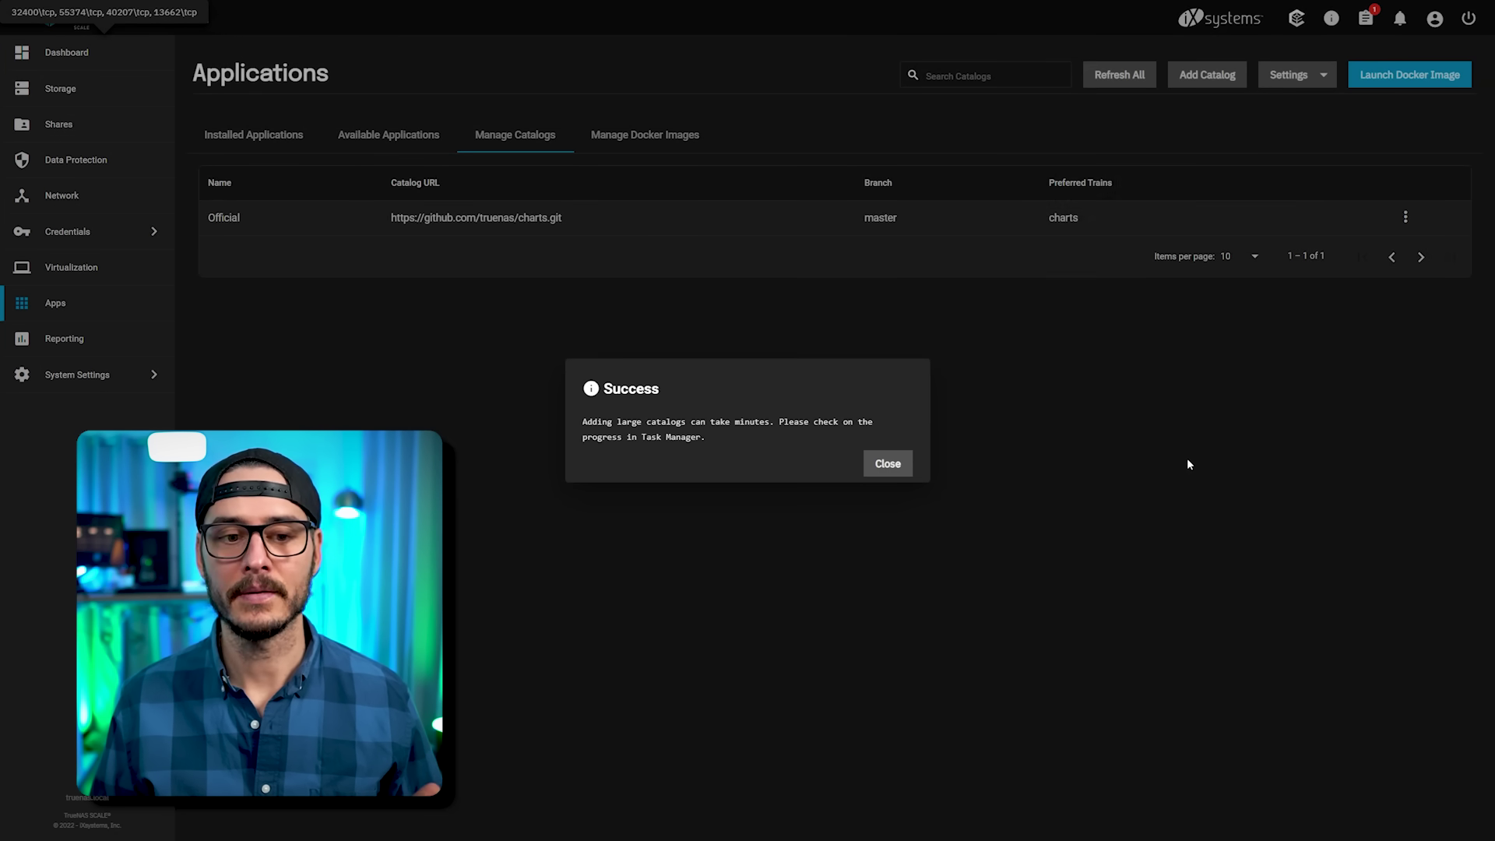
{"action": "left_click", "coordinate": [887, 466]}
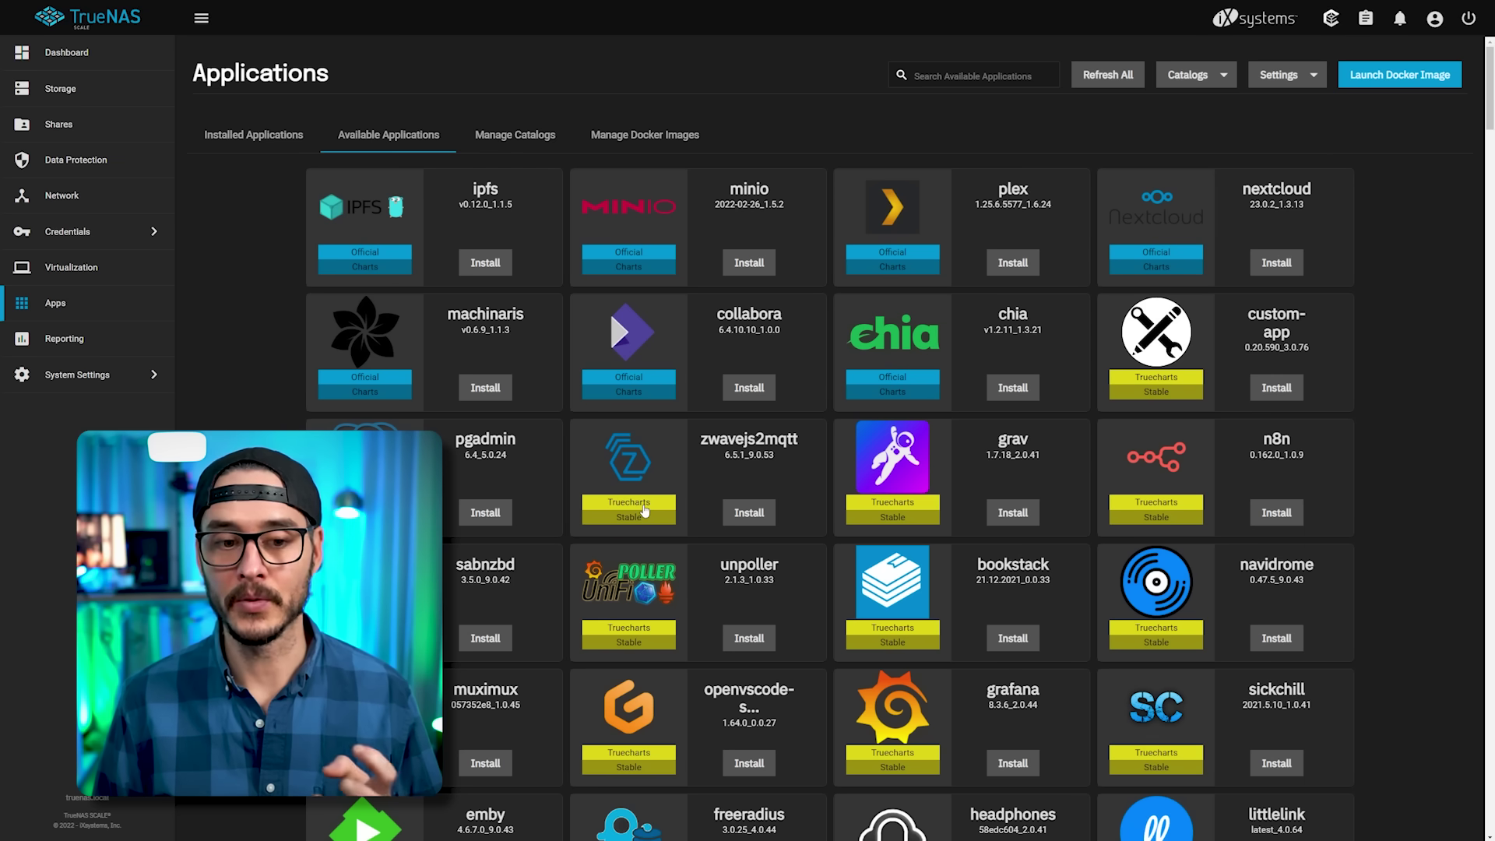
- Search the catalog for pihole and start installing it under the name pihole, version 4.0.46
{"action": "scroll", "coordinate": [900, 462], "scroll_direction": "down", "scroll_amount": 10}
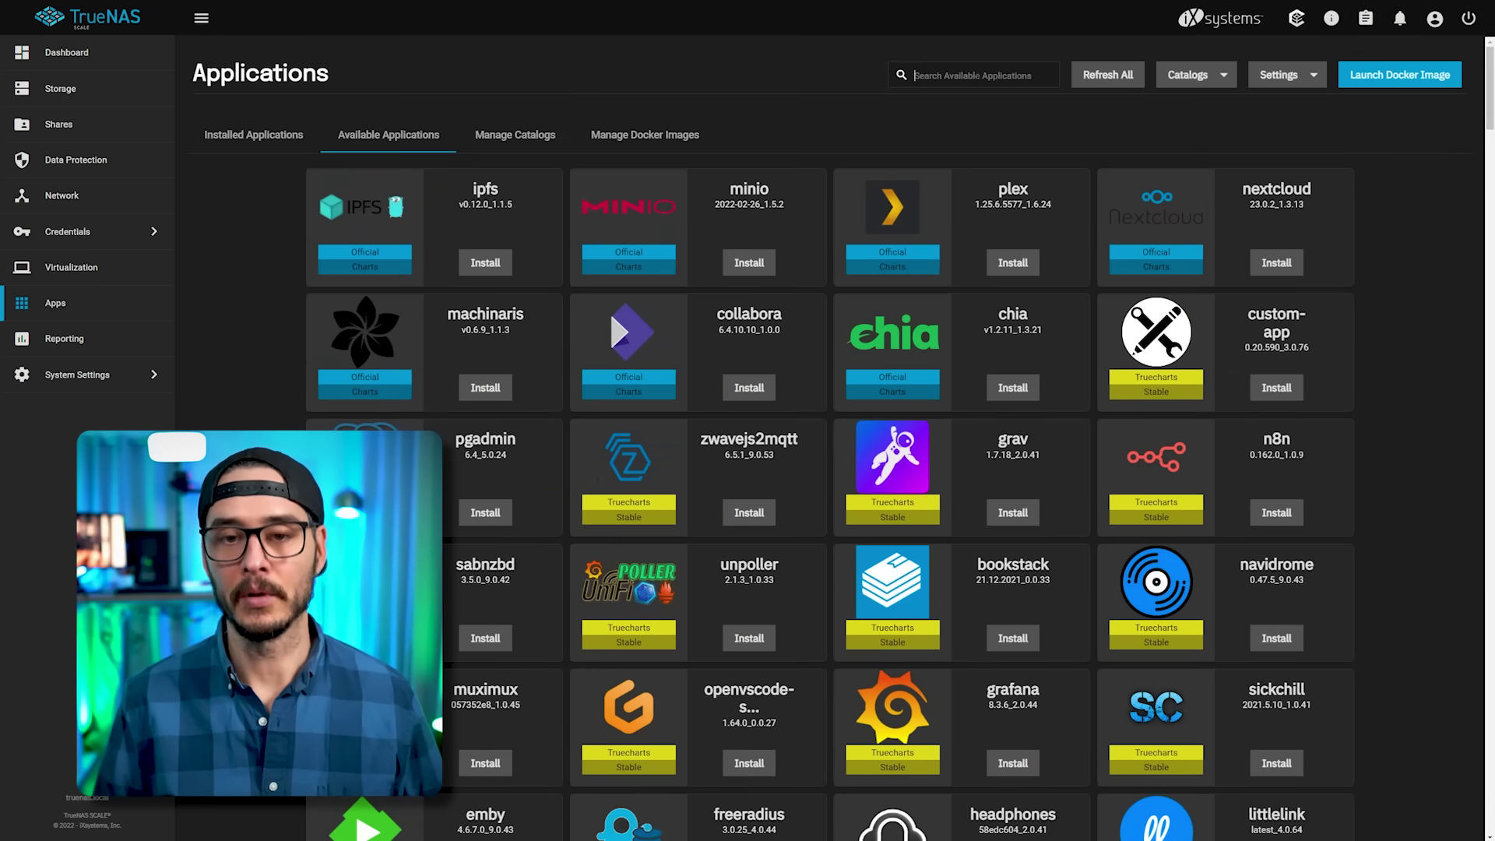
{"action": "type", "text": "pihol"}
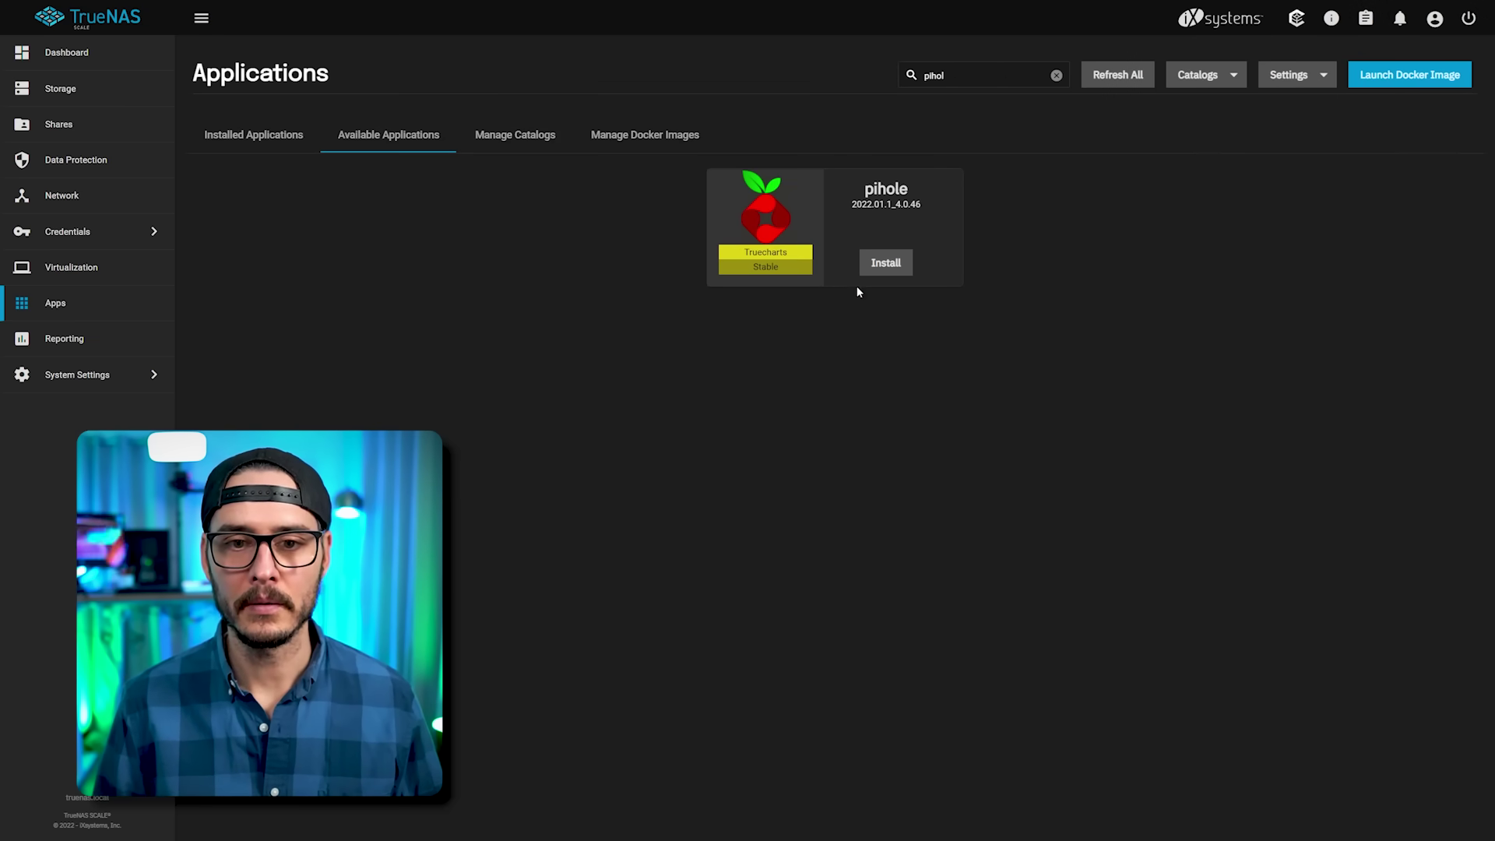
{"action": "left_click", "coordinate": [908, 260]}
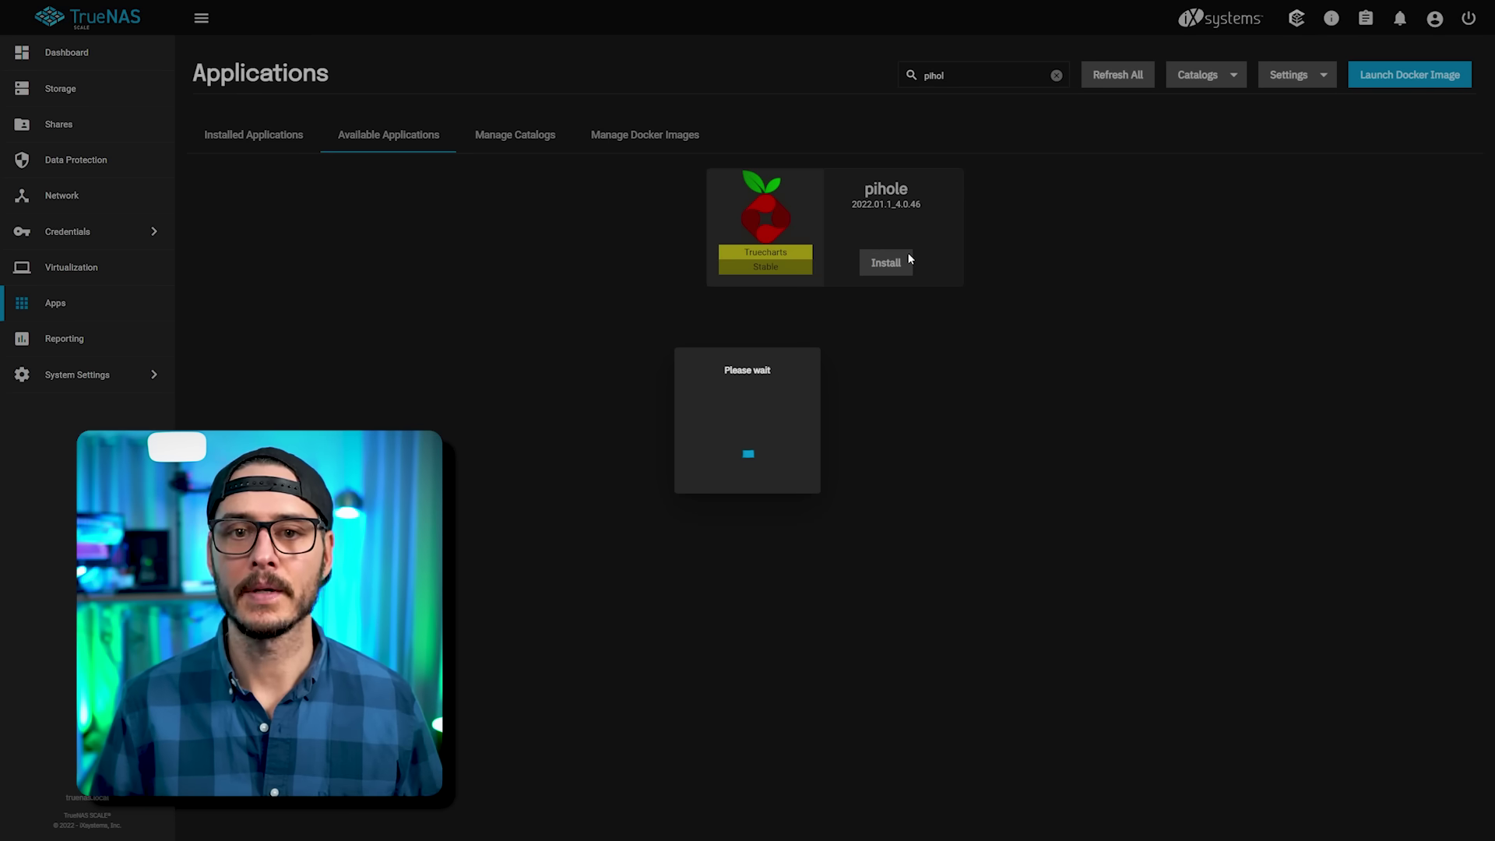
{"action": "type", "text": "pihole"}
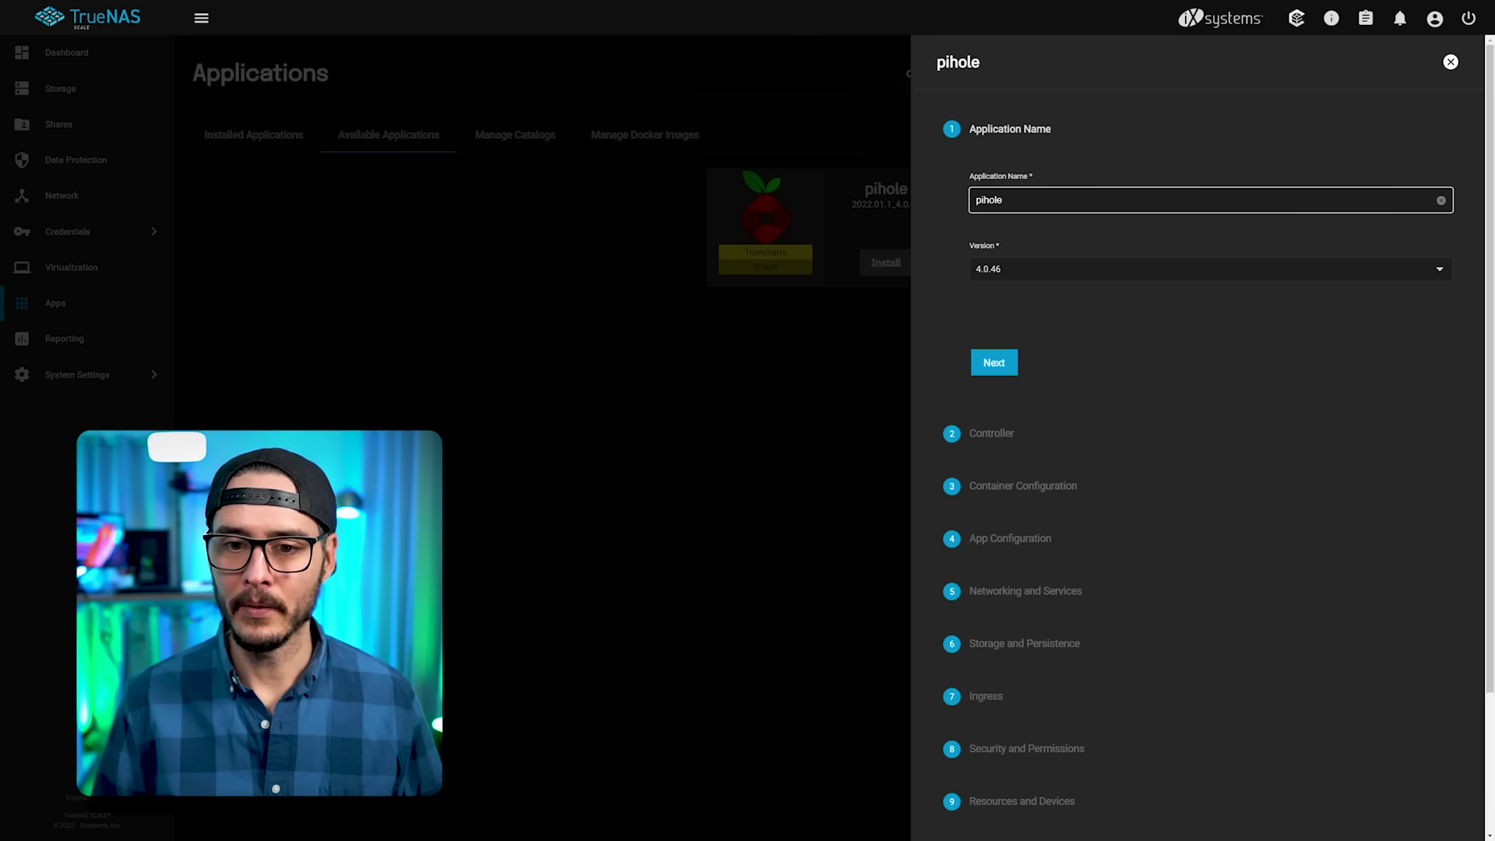
{"action": "left_click", "coordinate": [996, 363]}
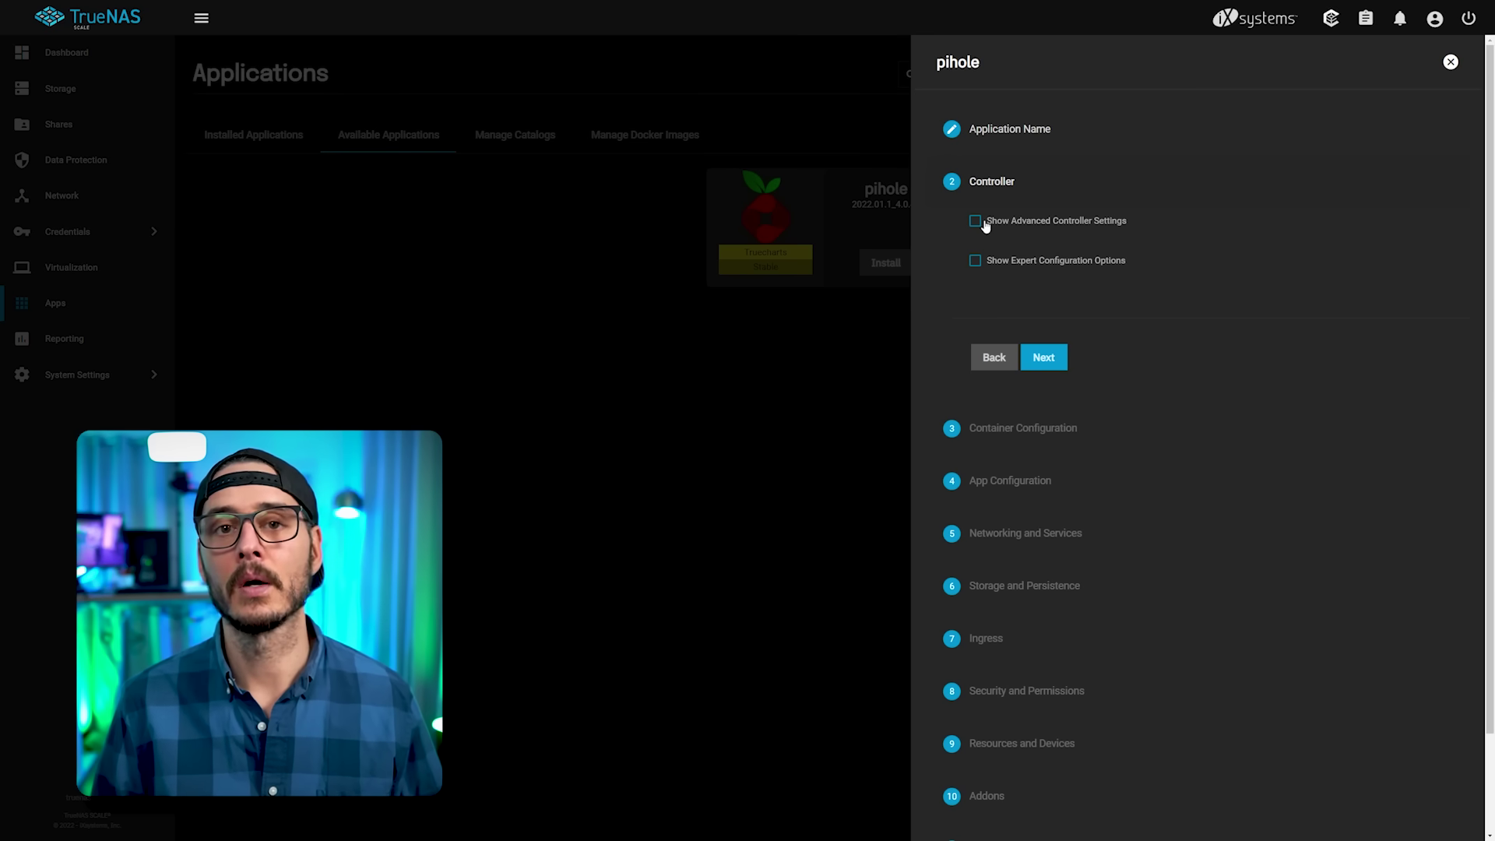
- Toggle Show Advanced Controller Settings on and off, then continue with controller defaults
{"action": "left_click", "coordinate": [977, 222]}
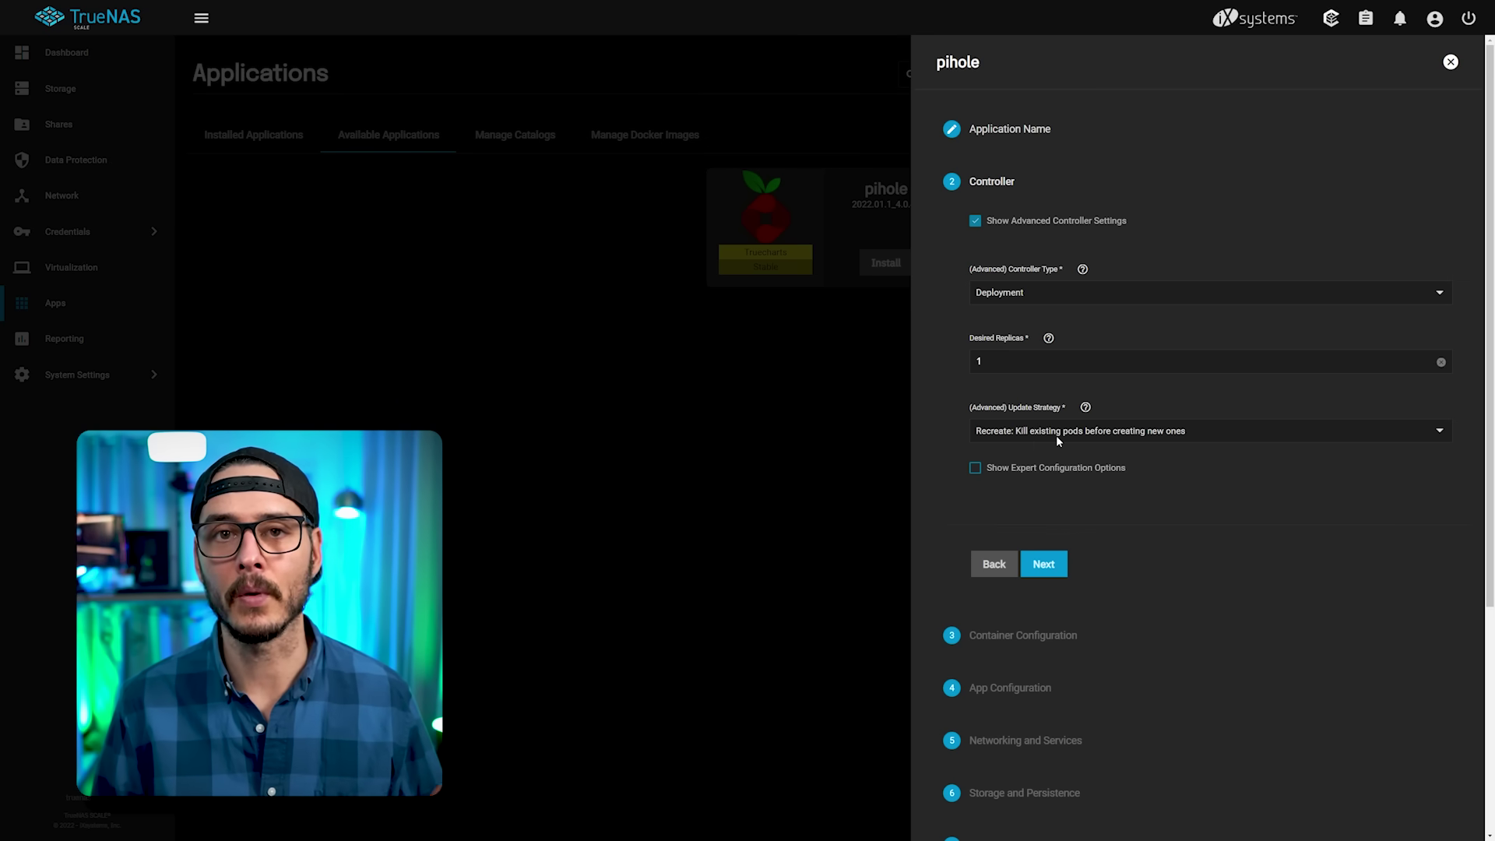
{"action": "left_click", "coordinate": [976, 221]}
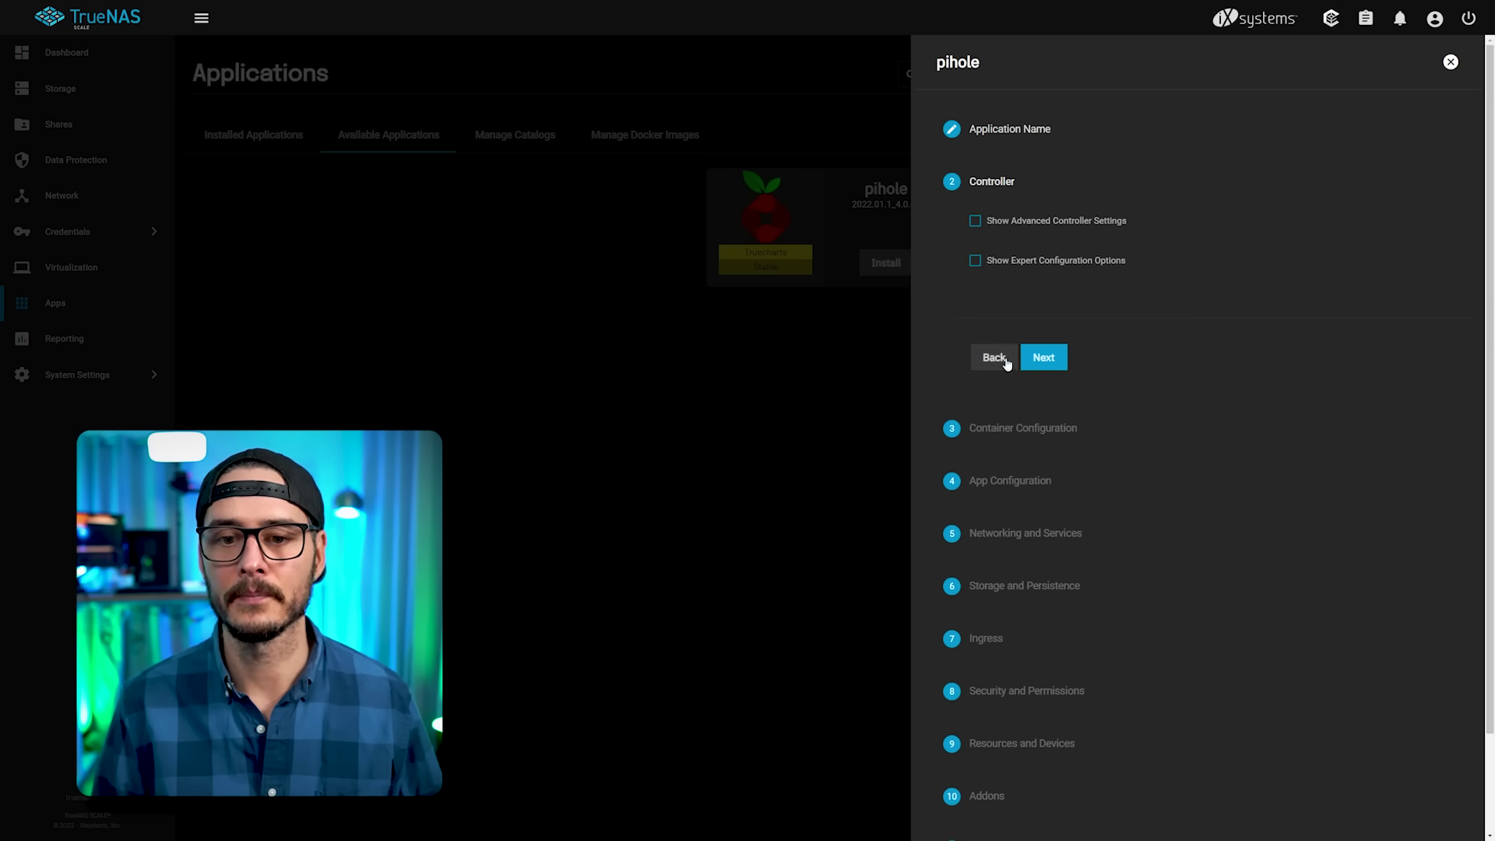
{"action": "left_click", "coordinate": [1040, 357]}
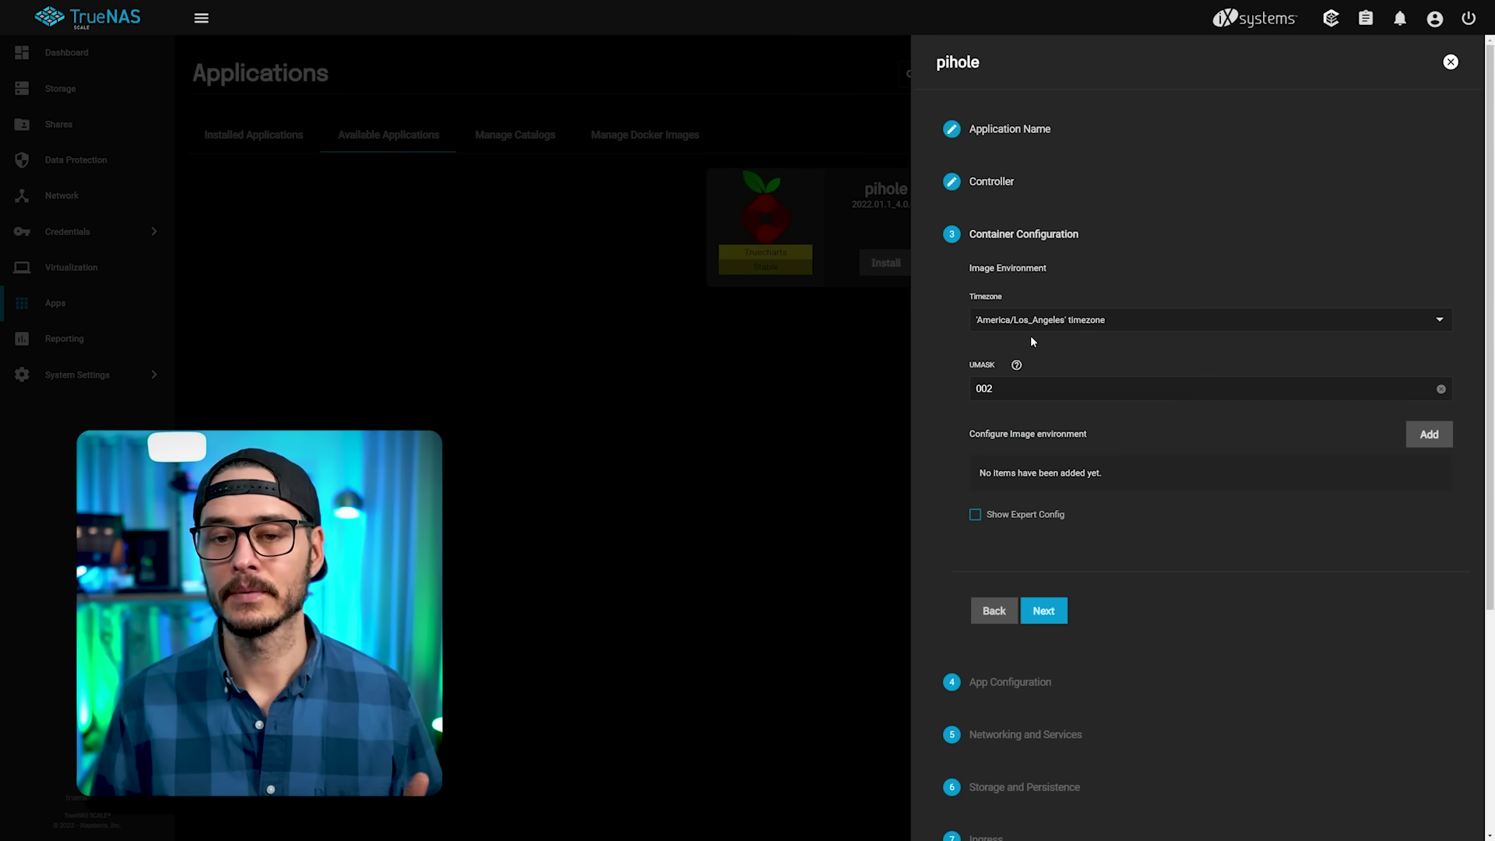
- Read the UMASK help, then continue to networking, keeping Simple services on ports 9089 and 53
{"action": "left_click", "coordinate": [1017, 366]}
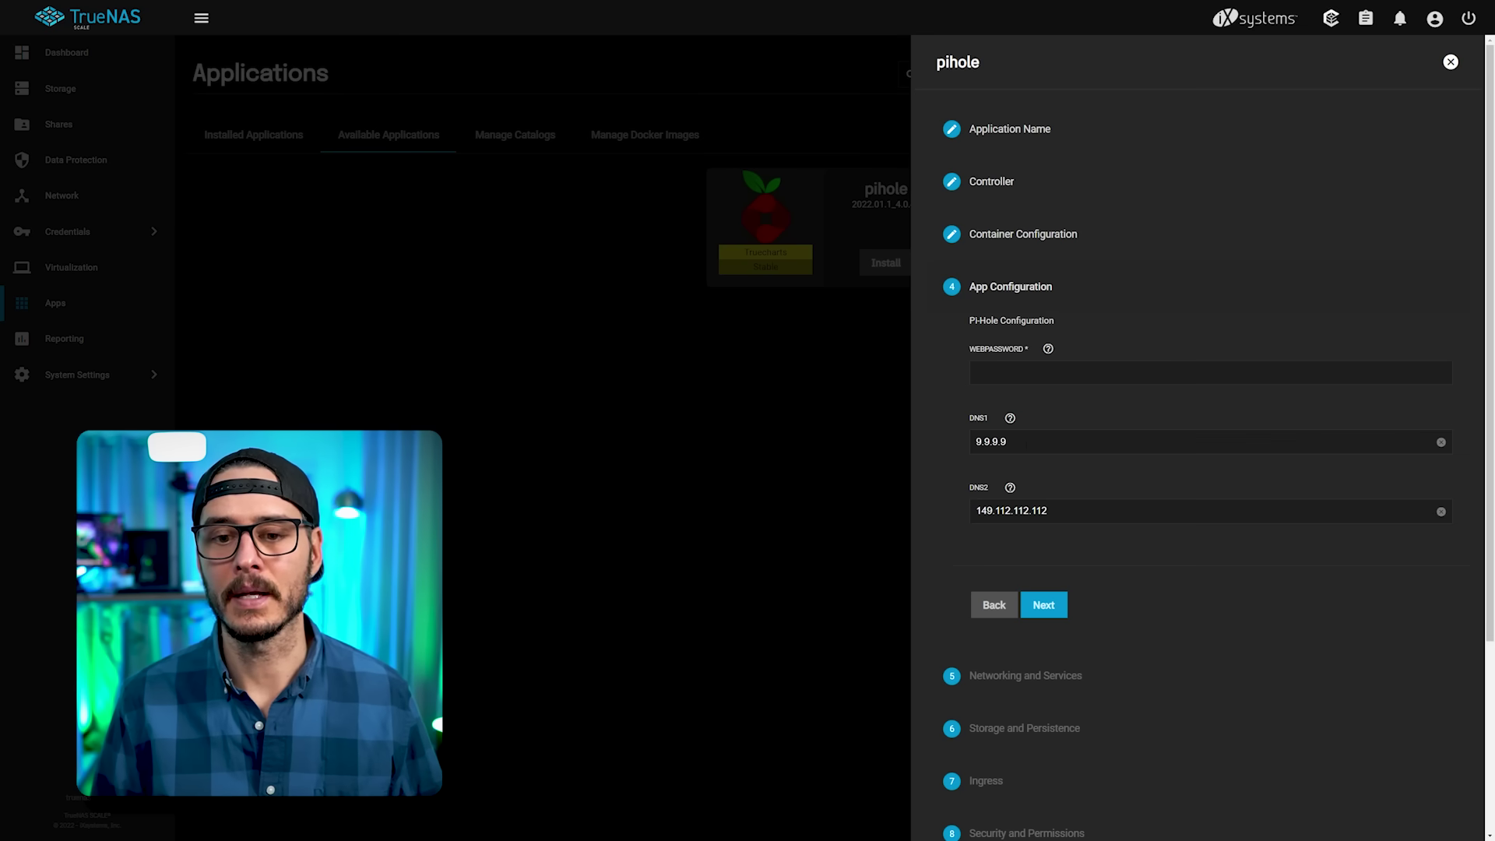
{"action": "left_click", "coordinate": [1043, 604]}
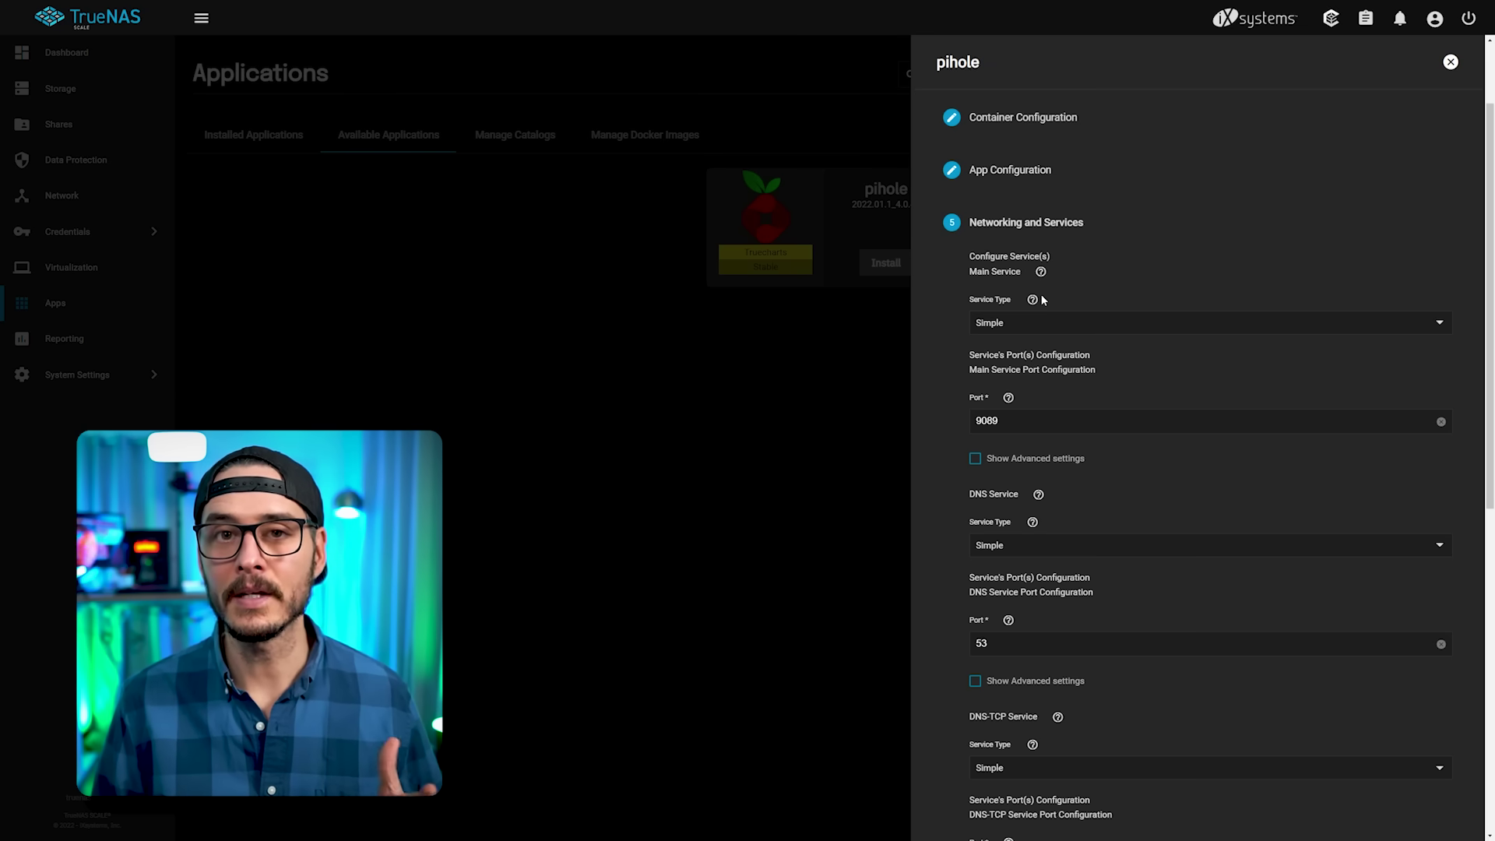
{"action": "left_click", "coordinate": [1045, 322]}
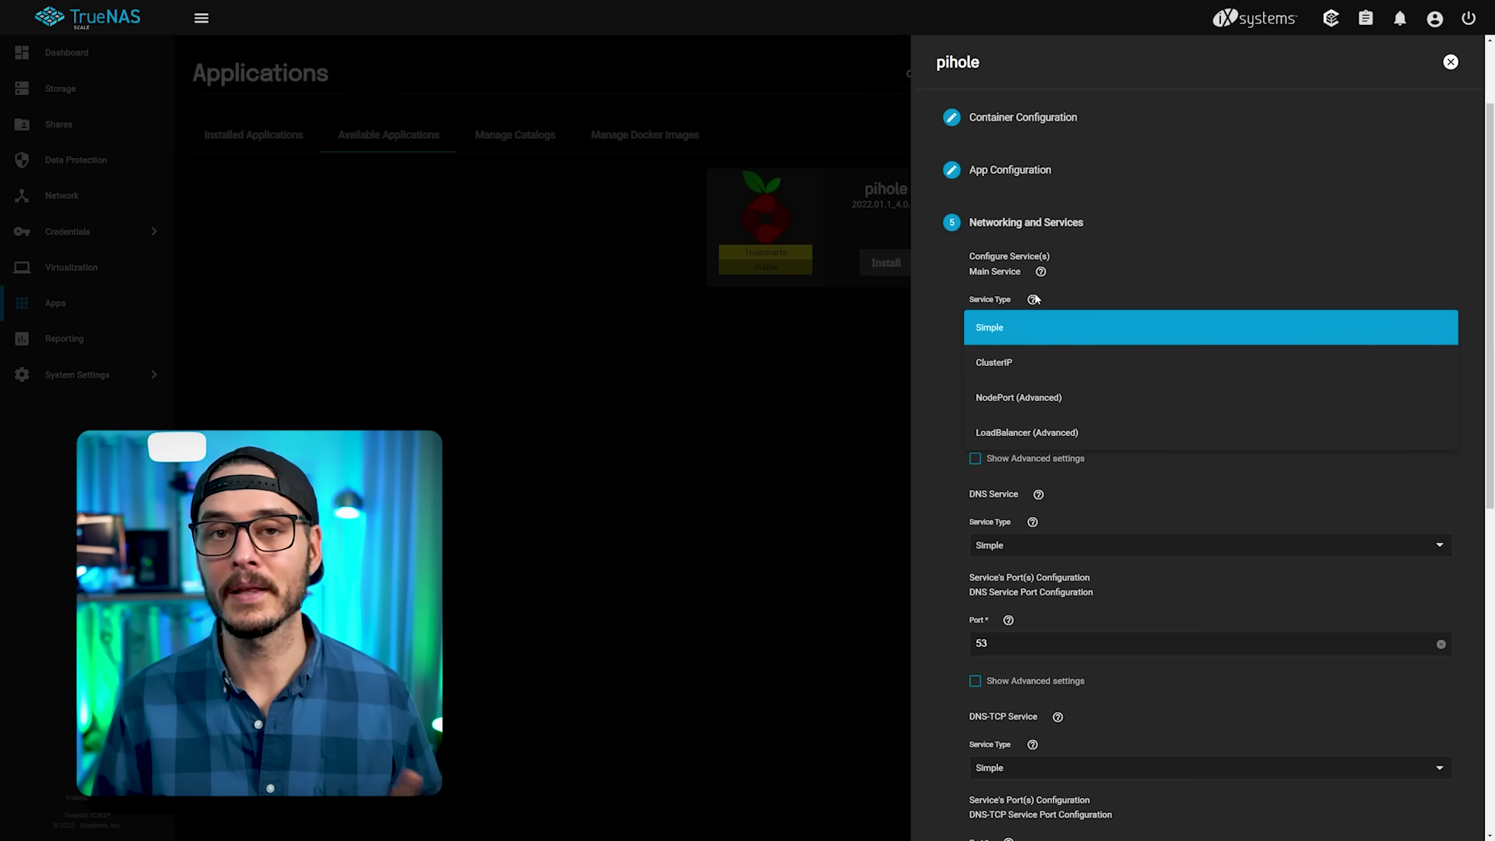
{"action": "left_click", "coordinate": [1033, 302]}
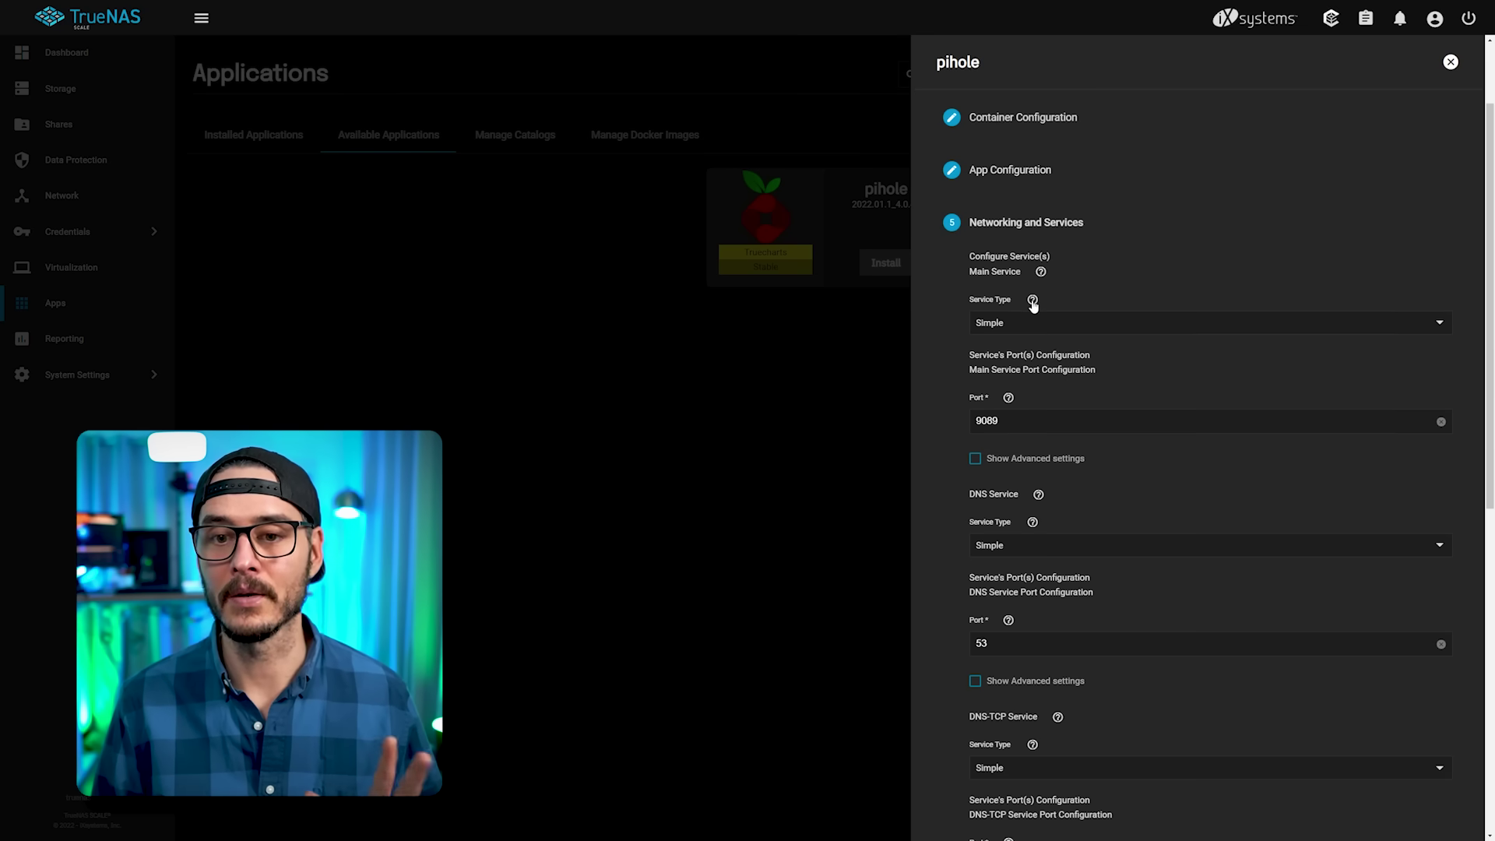
{"action": "left_click", "coordinate": [1033, 302]}
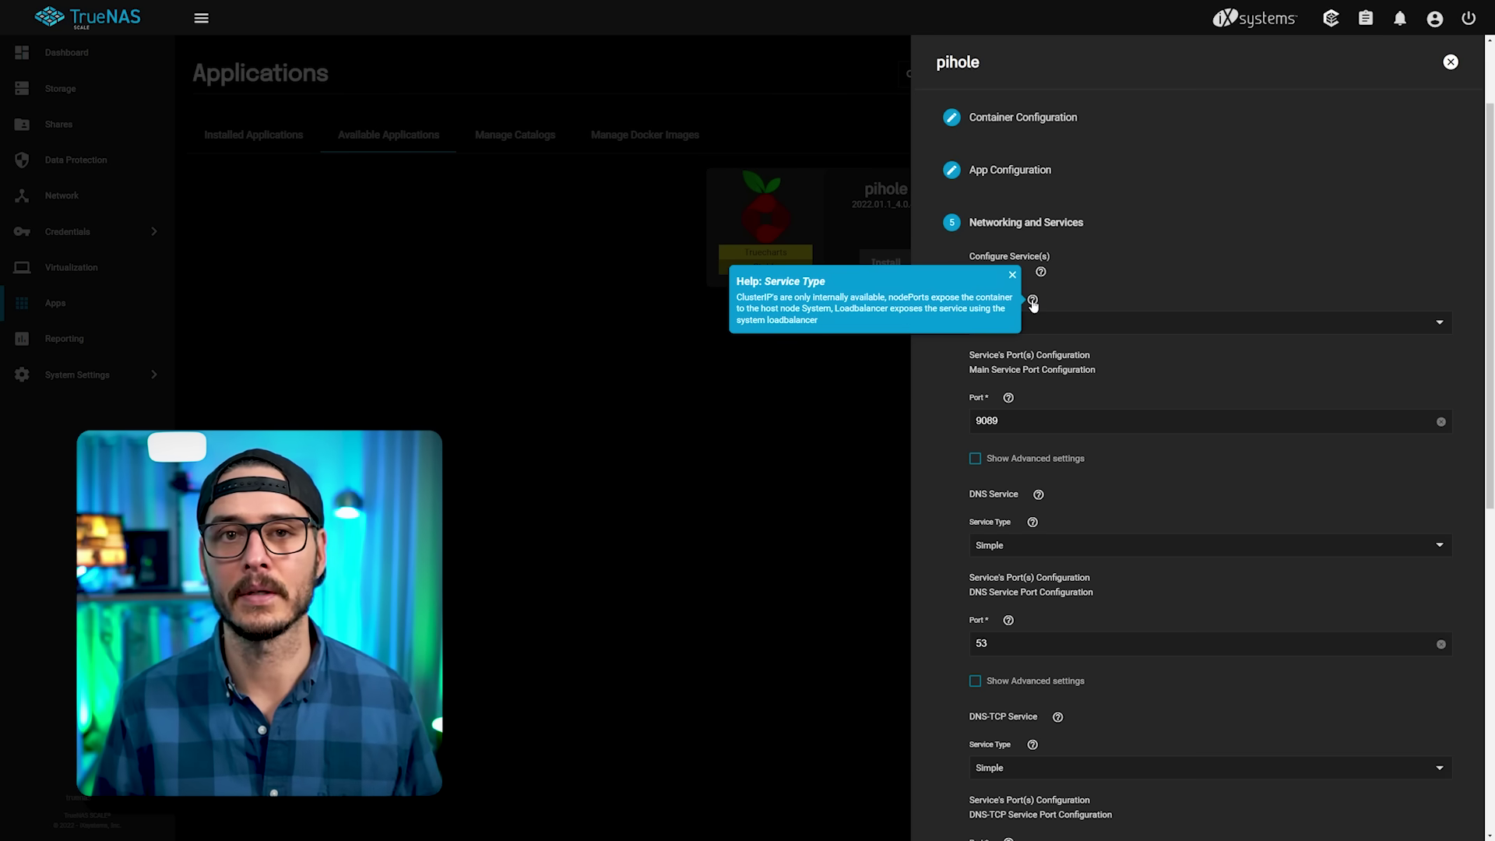
{"action": "left_click", "coordinate": [1032, 301]}
{"action": "scroll", "coordinate": [1033, 312], "scroll_direction": "down", "scroll_amount": 2}
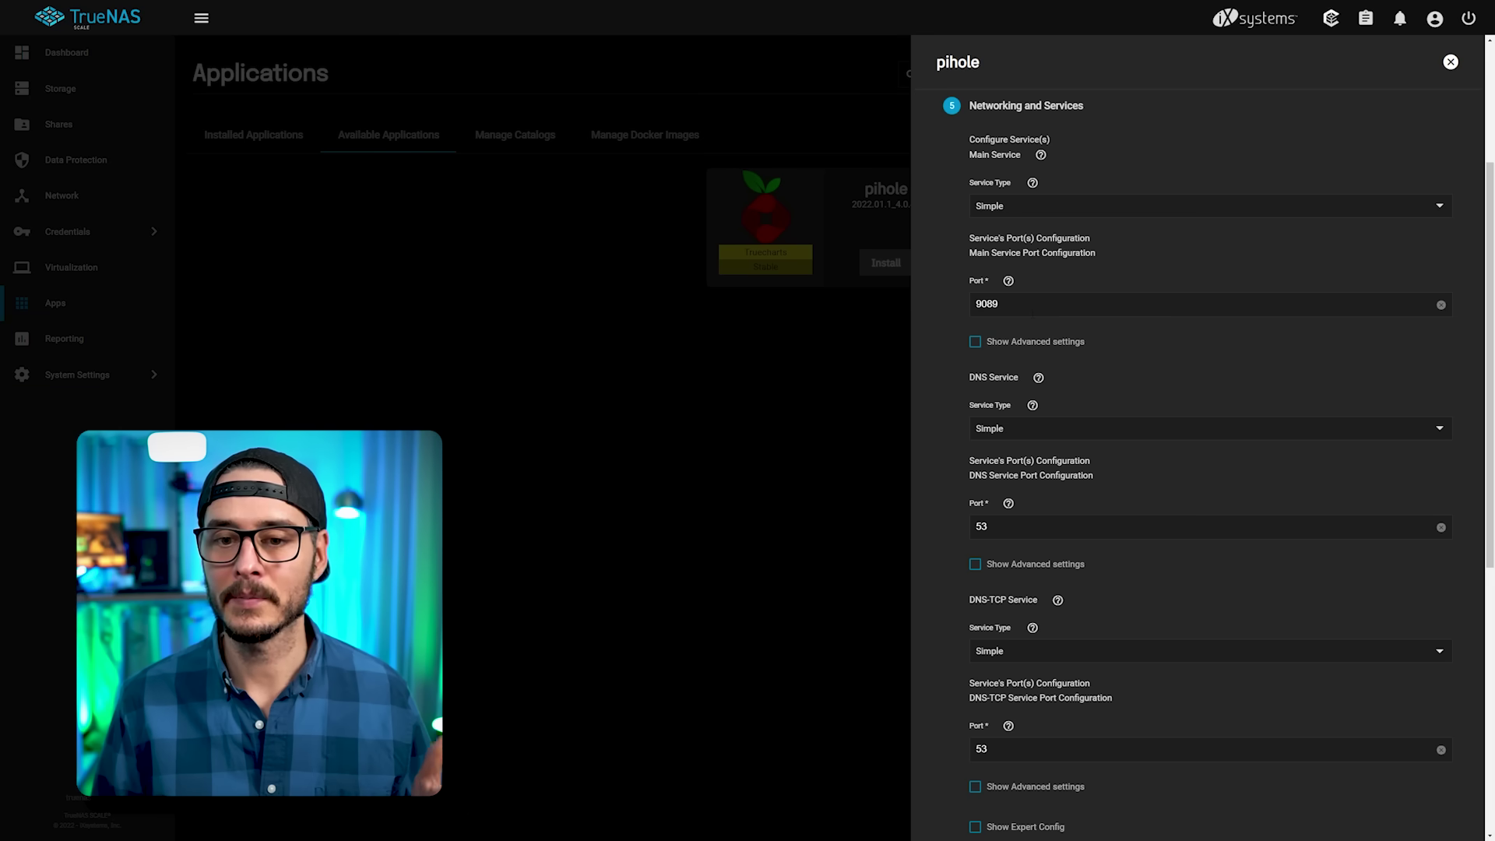
{"action": "scroll", "coordinate": [1101, 385], "scroll_direction": "down", "scroll_amount": 1}
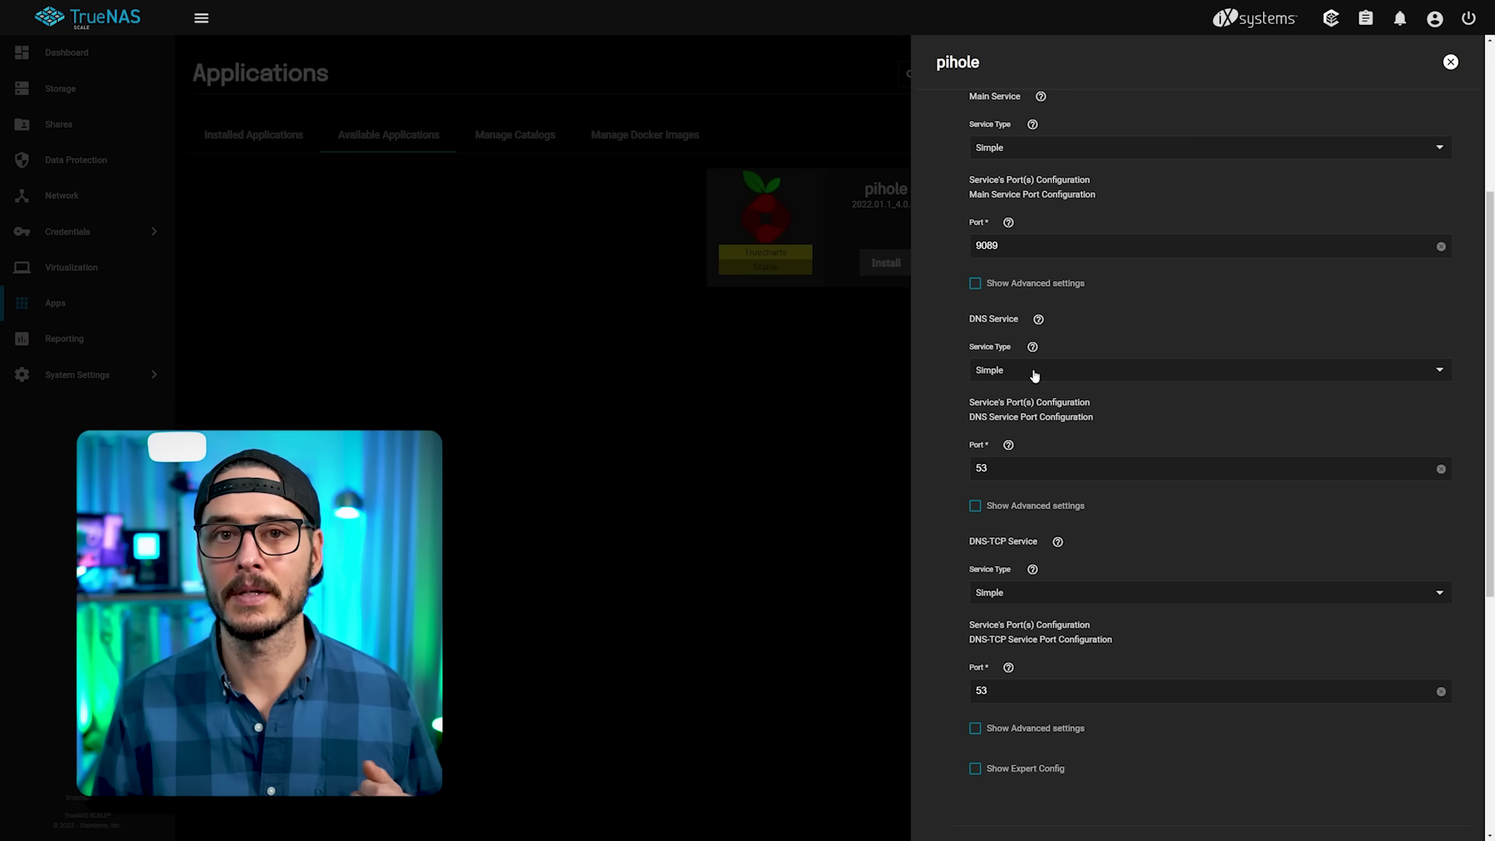
{"action": "scroll", "coordinate": [1035, 374], "scroll_direction": "down", "scroll_amount": 6}
- Continue to Storage and Persistence, keeping PVC (simple) storage after reading its type help
{"action": "left_click", "coordinate": [1053, 519]}
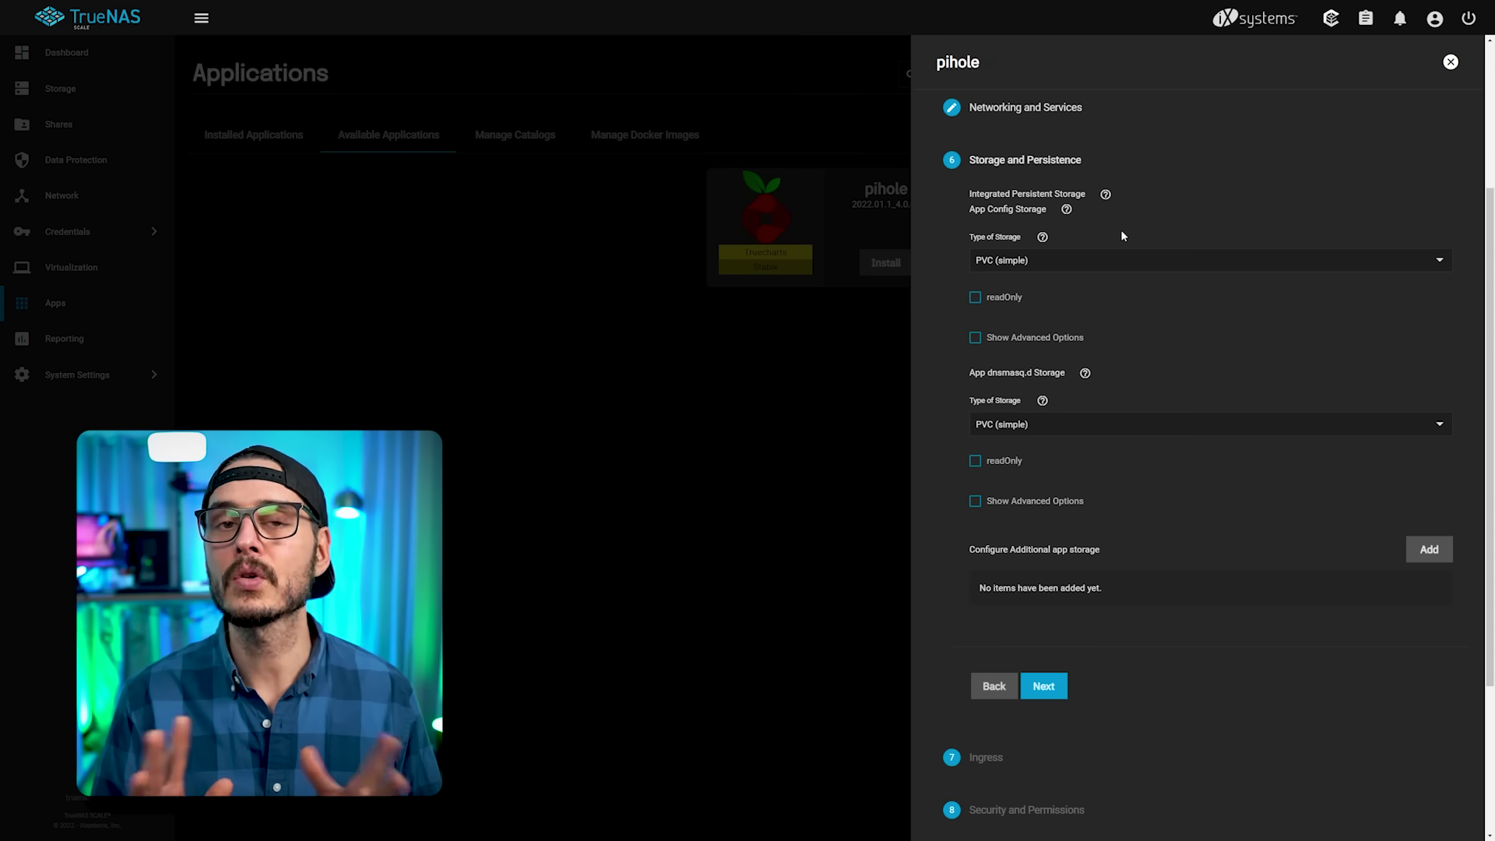
{"action": "left_click", "coordinate": [1042, 239]}
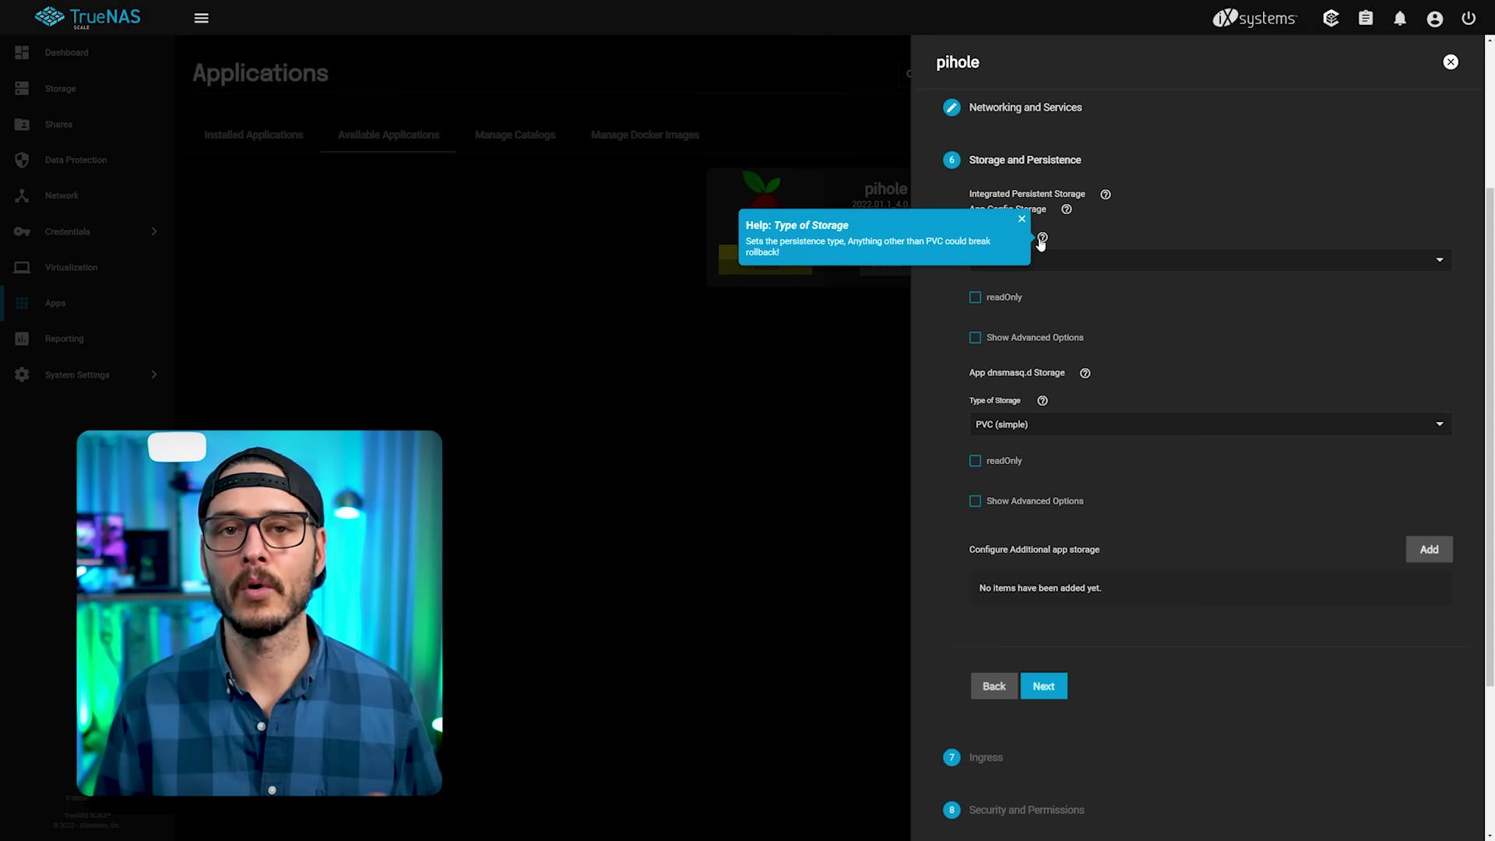
{"action": "left_click", "coordinate": [1043, 238]}
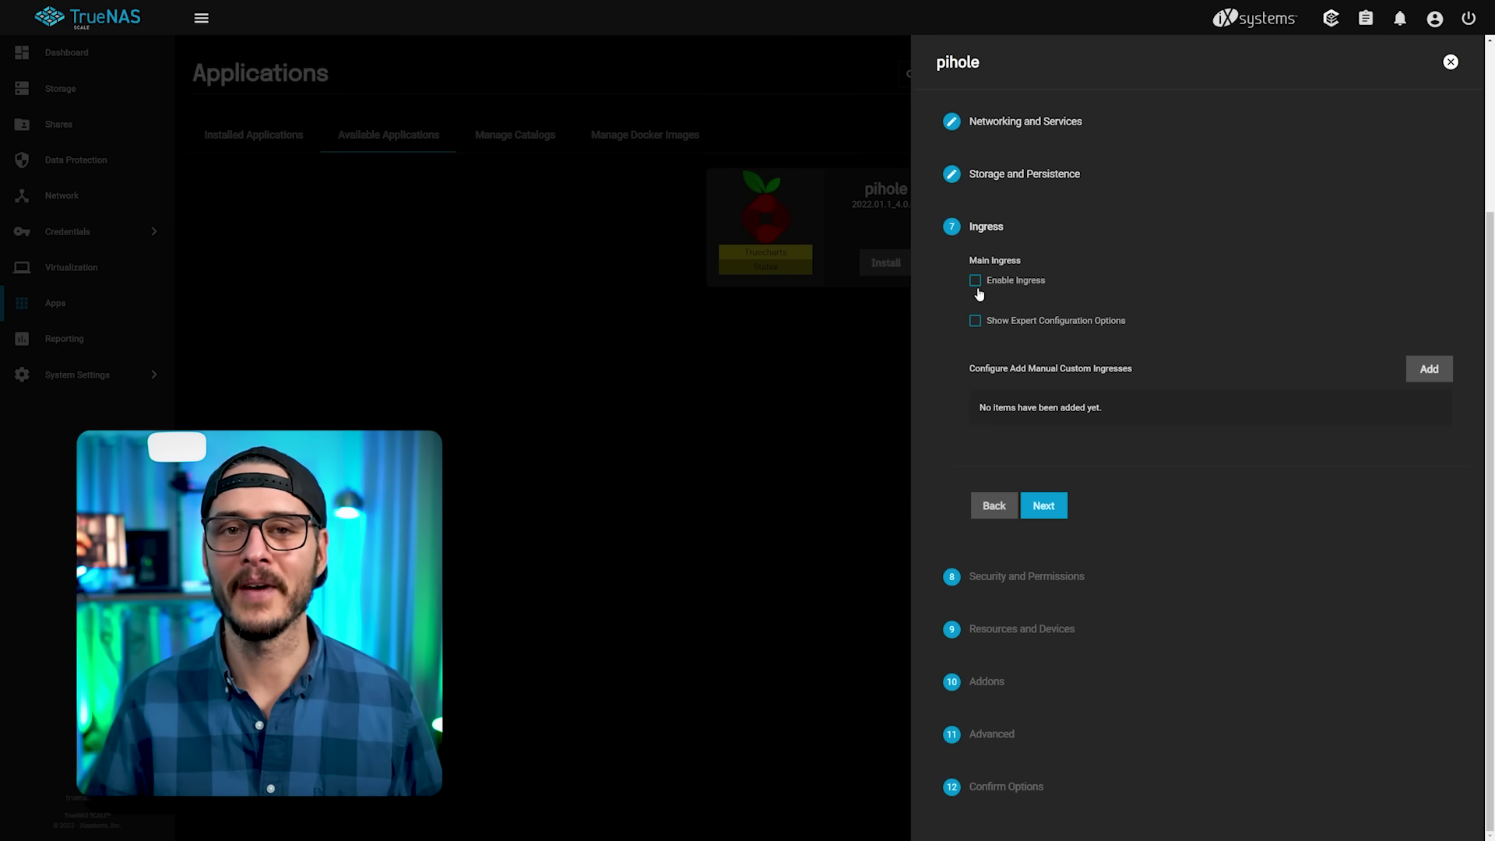
- Move past the ingress and security settings and enable custom CPU and RAM limits
{"action": "left_click", "coordinate": [1056, 508]}
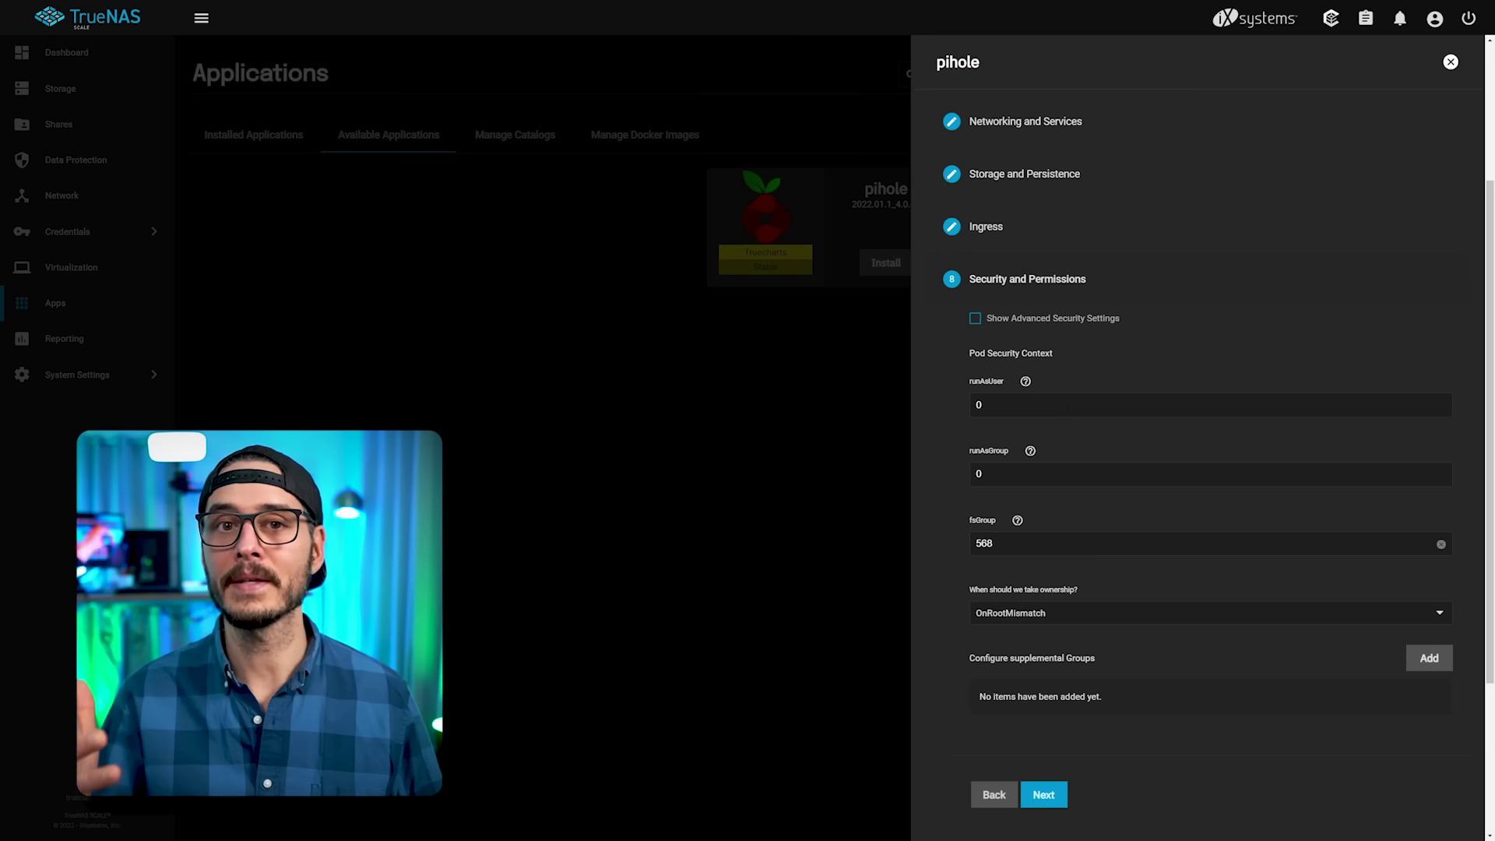
{"action": "scroll", "coordinate": [1200, 467], "scroll_direction": "down", "scroll_amount": 1}
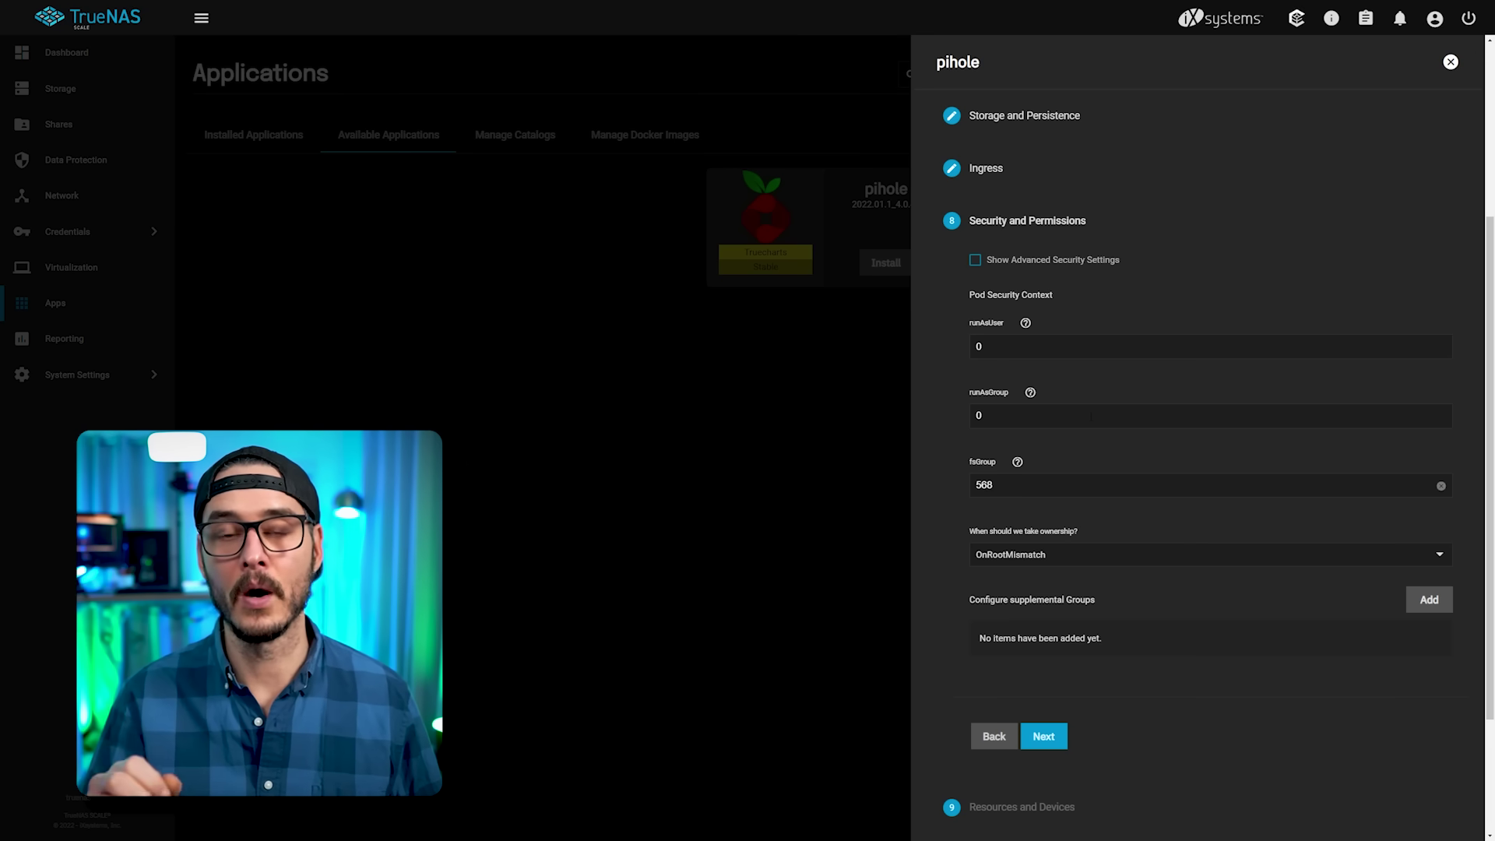
{"action": "key", "text": "Return"}
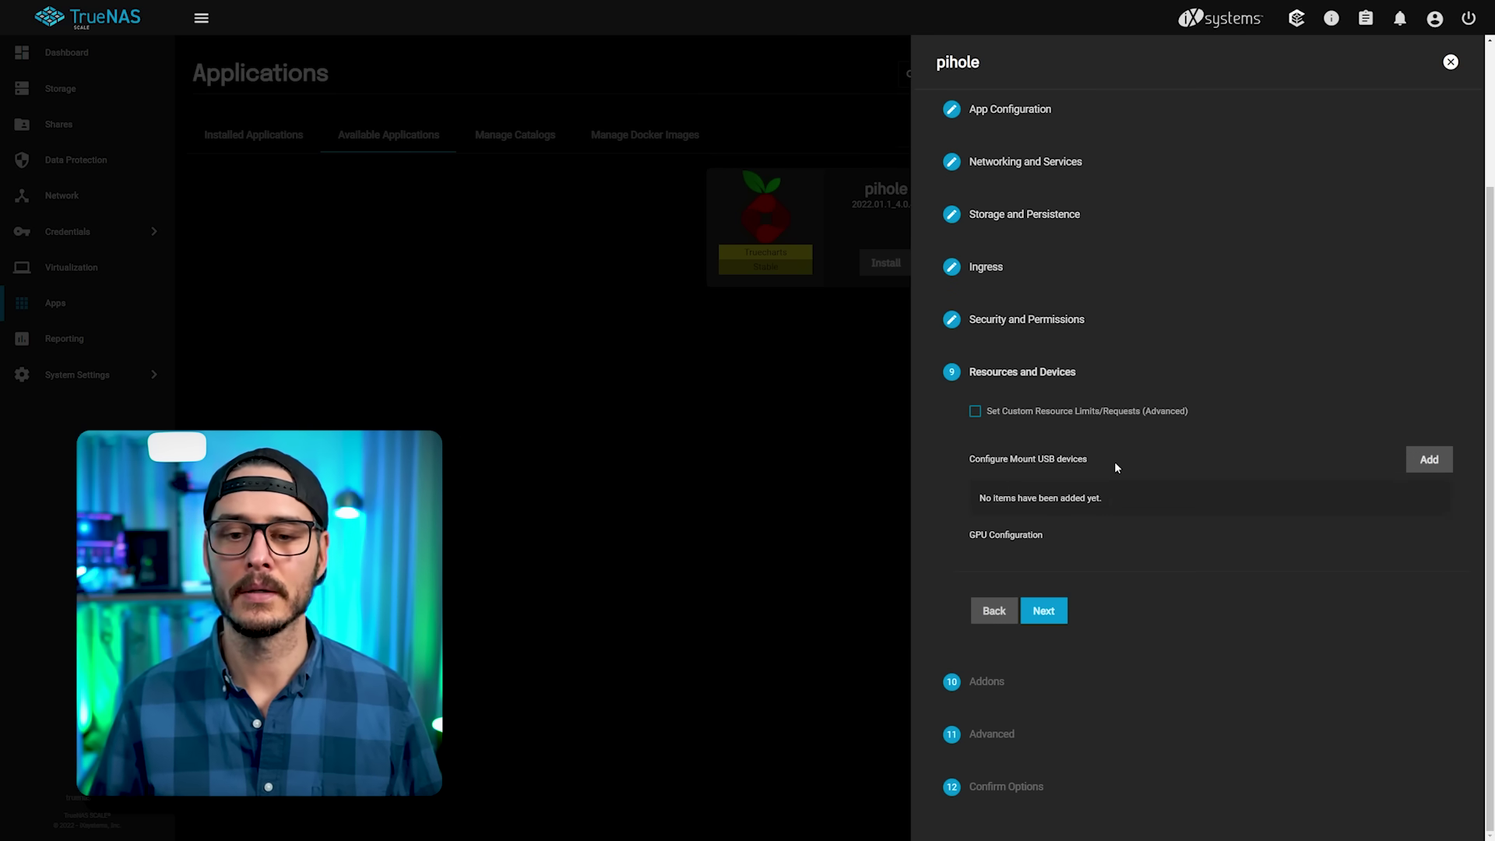
{"action": "left_click", "coordinate": [1021, 412]}
{"action": "scroll", "coordinate": [1062, 473], "scroll_direction": "down", "scroll_amount": 1}
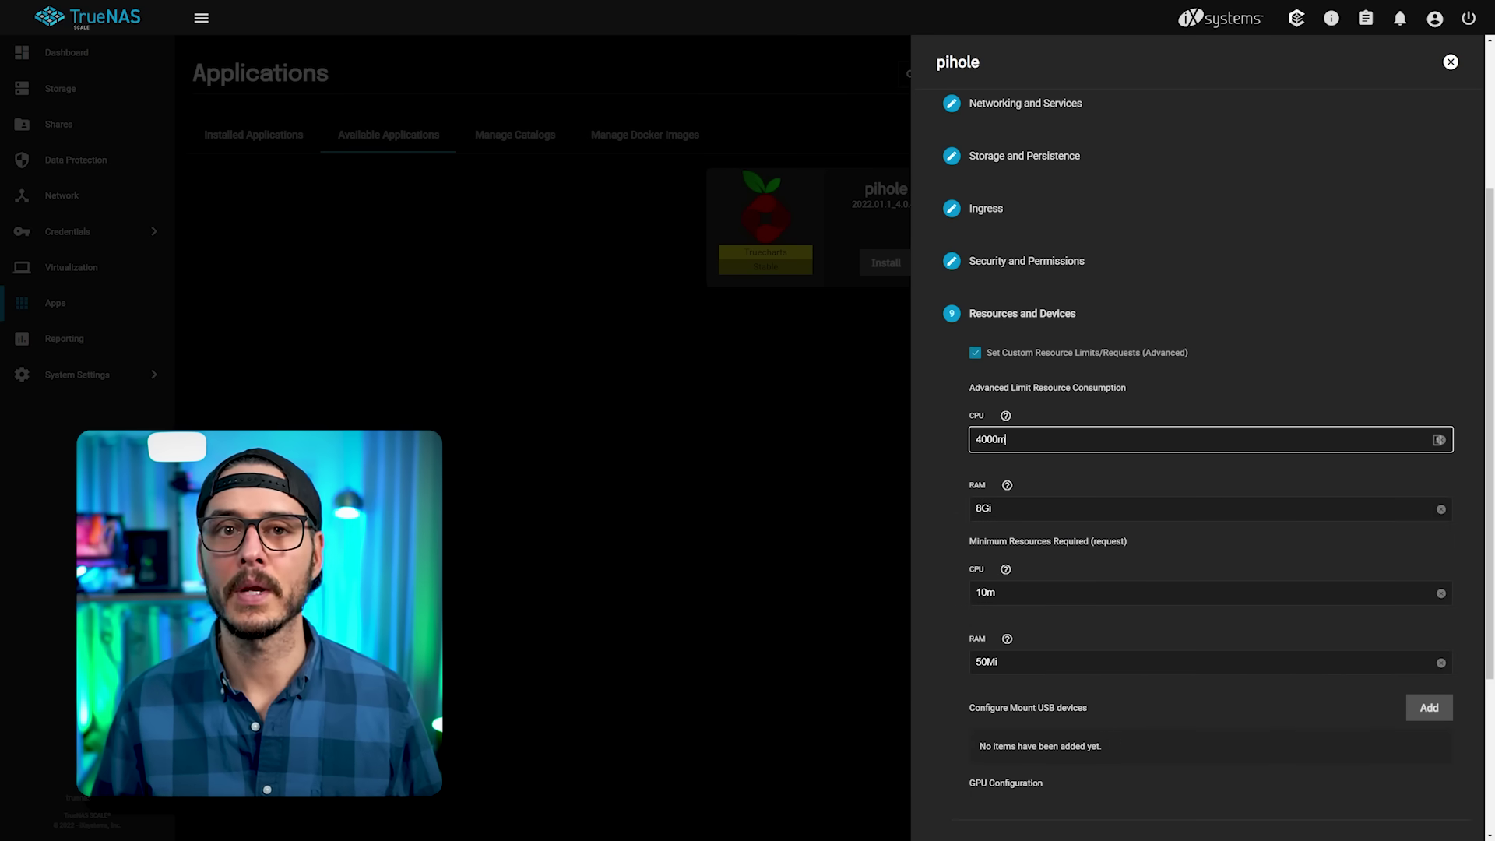
{"action": "scroll", "coordinate": [1199, 467], "scroll_direction": "down", "scroll_amount": 3}
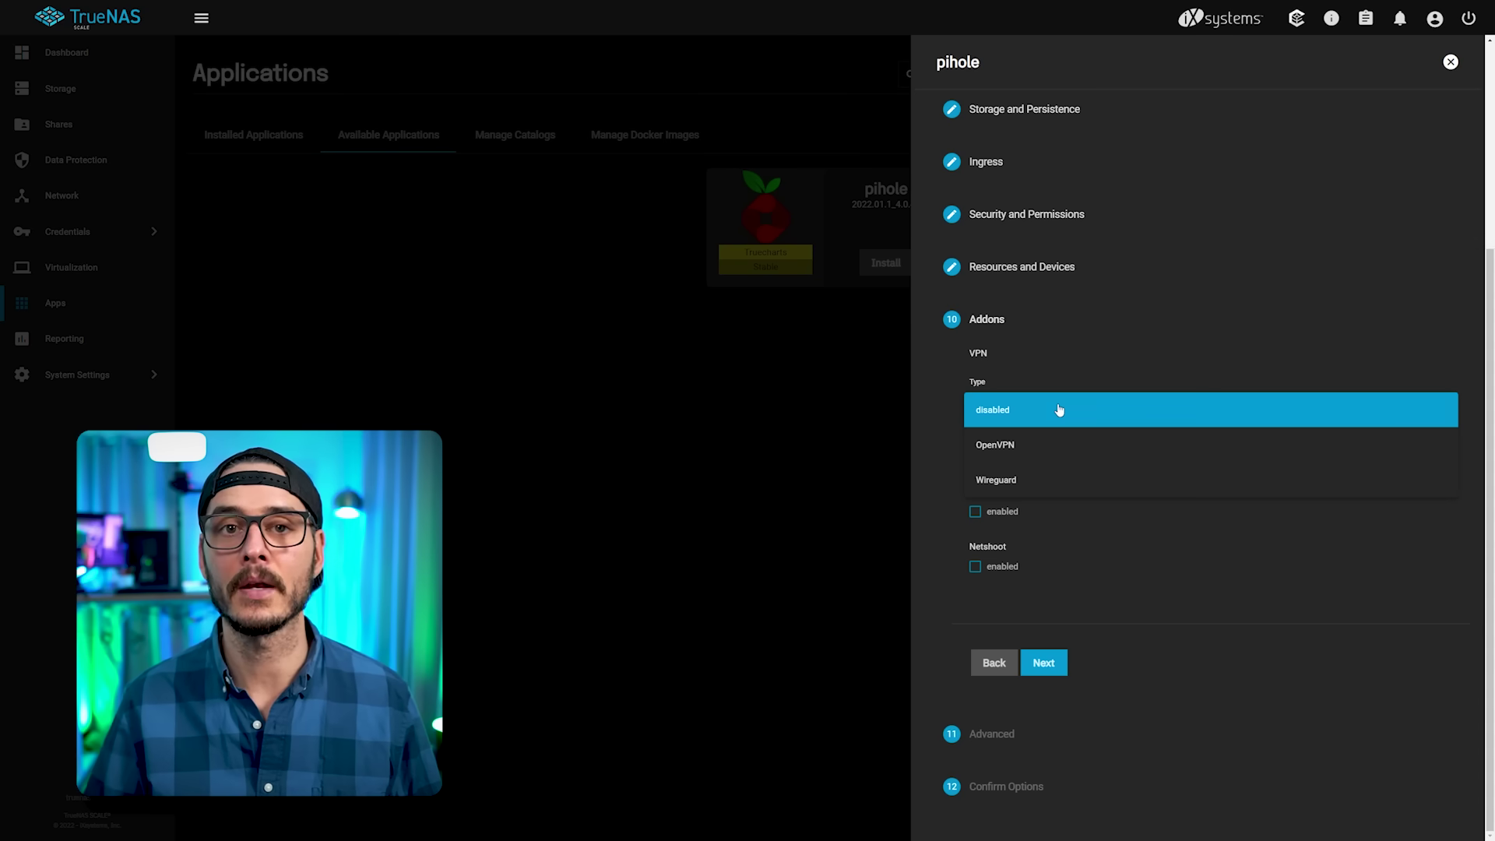
- Keep the VPN disabled and turn on the Horizontal Pod Autoscaler in Advanced settings
{"action": "left_click", "coordinate": [1059, 410]}
{"action": "left_click", "coordinate": [1044, 663]}
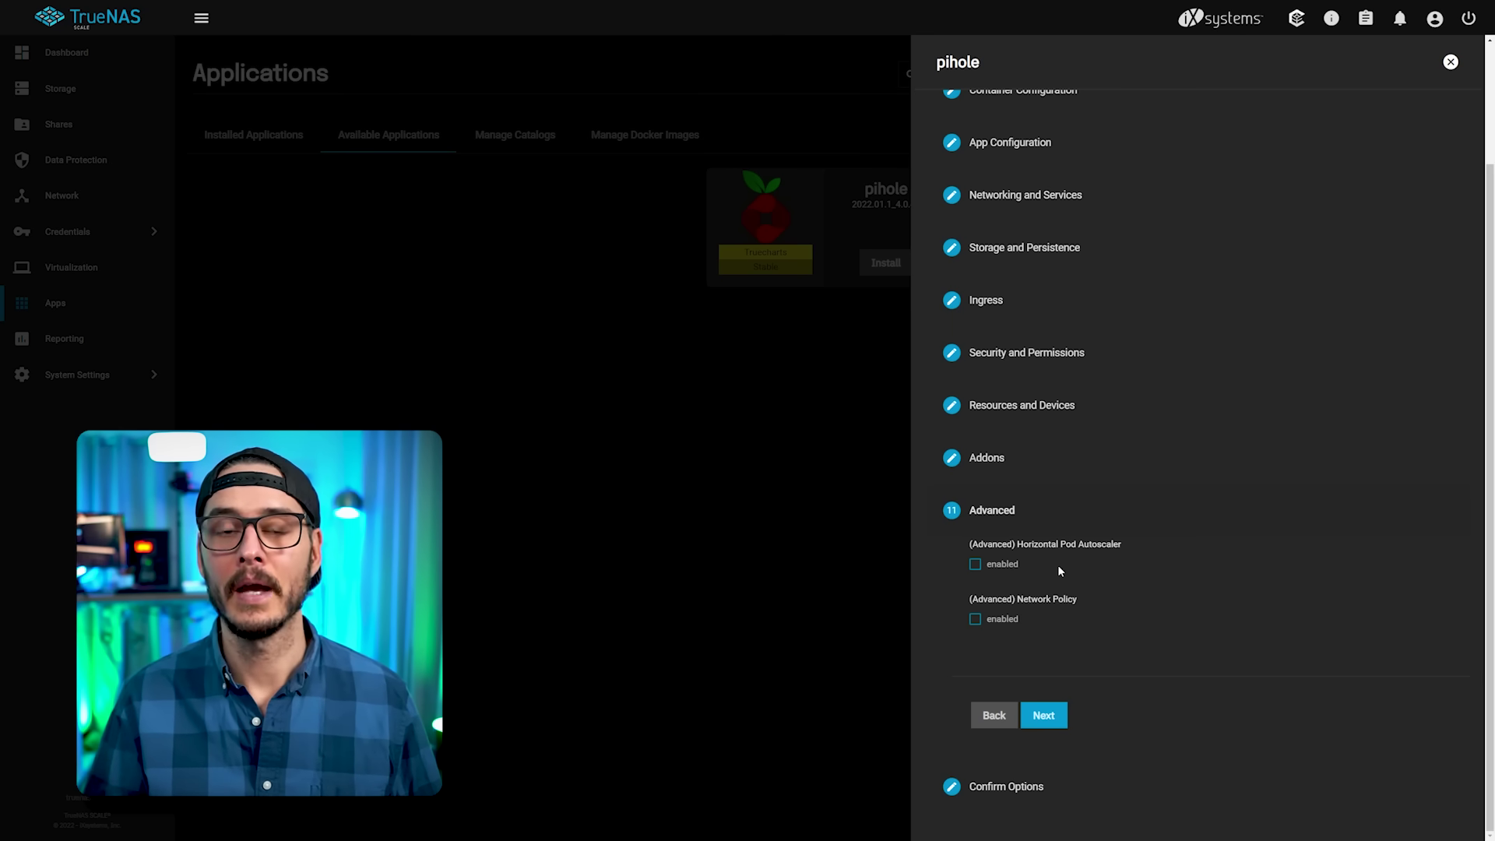
{"action": "left_click", "coordinate": [975, 564]}
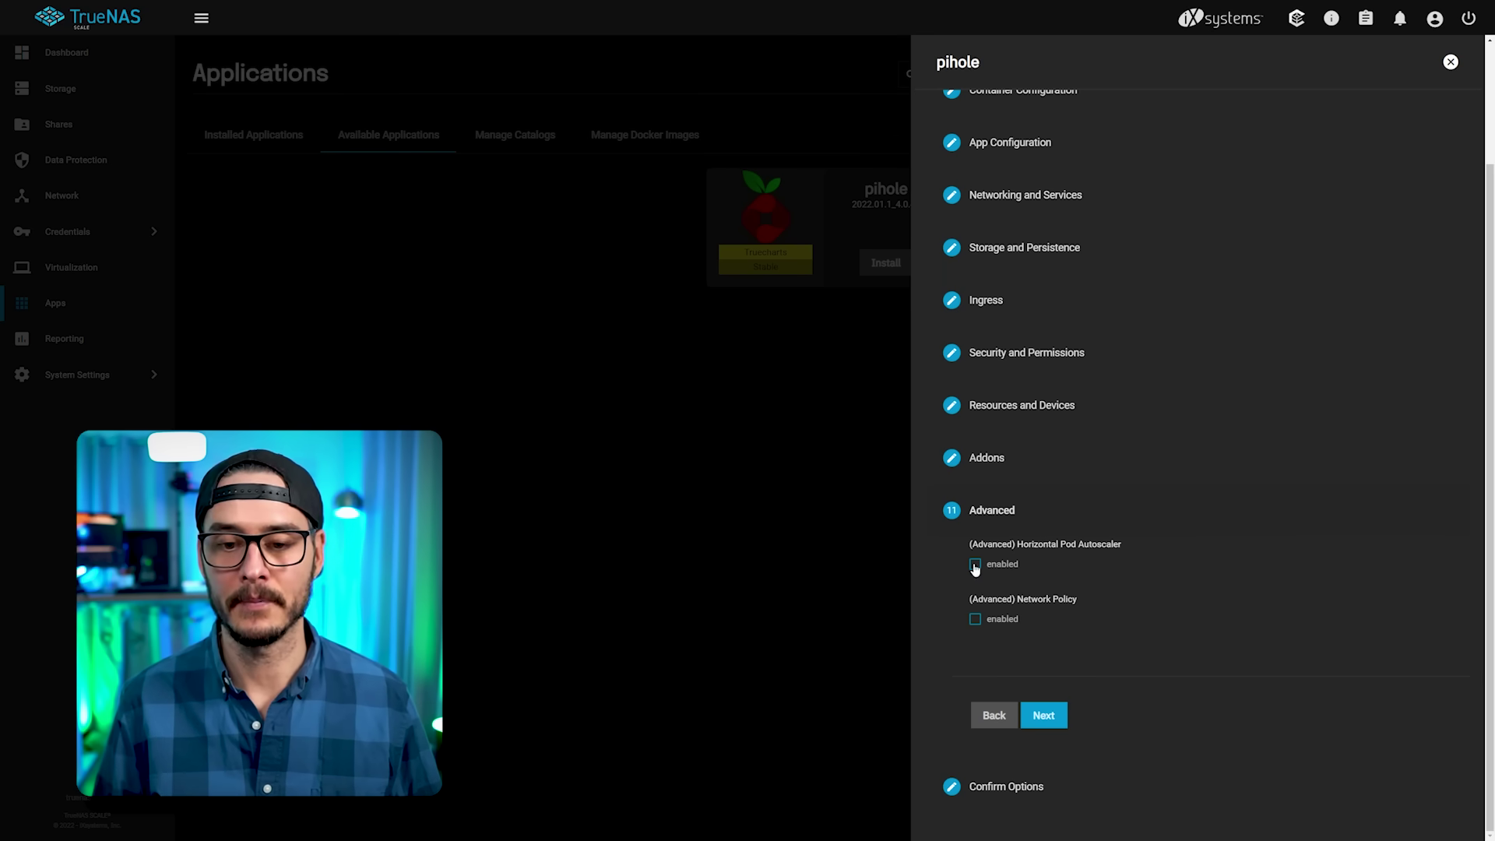
{"action": "scroll", "coordinate": [1098, 574], "scroll_direction": "down", "scroll_amount": 2}
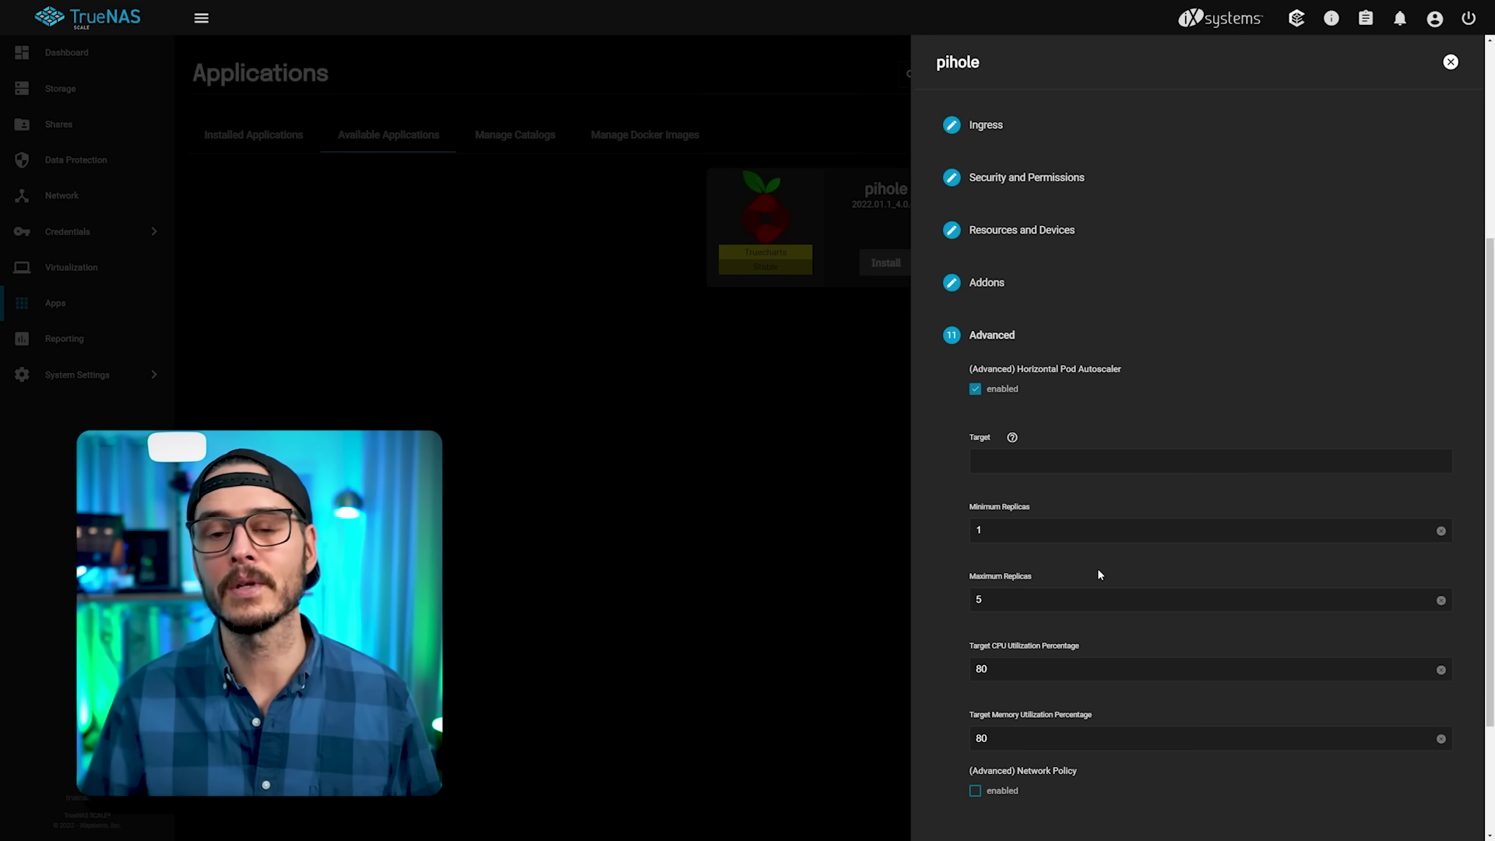
- Turn the pod autoscaler back off, enable Network Policy and view its policy types
{"action": "left_click", "coordinate": [981, 391]}
{"action": "left_click", "coordinate": [1009, 442]}
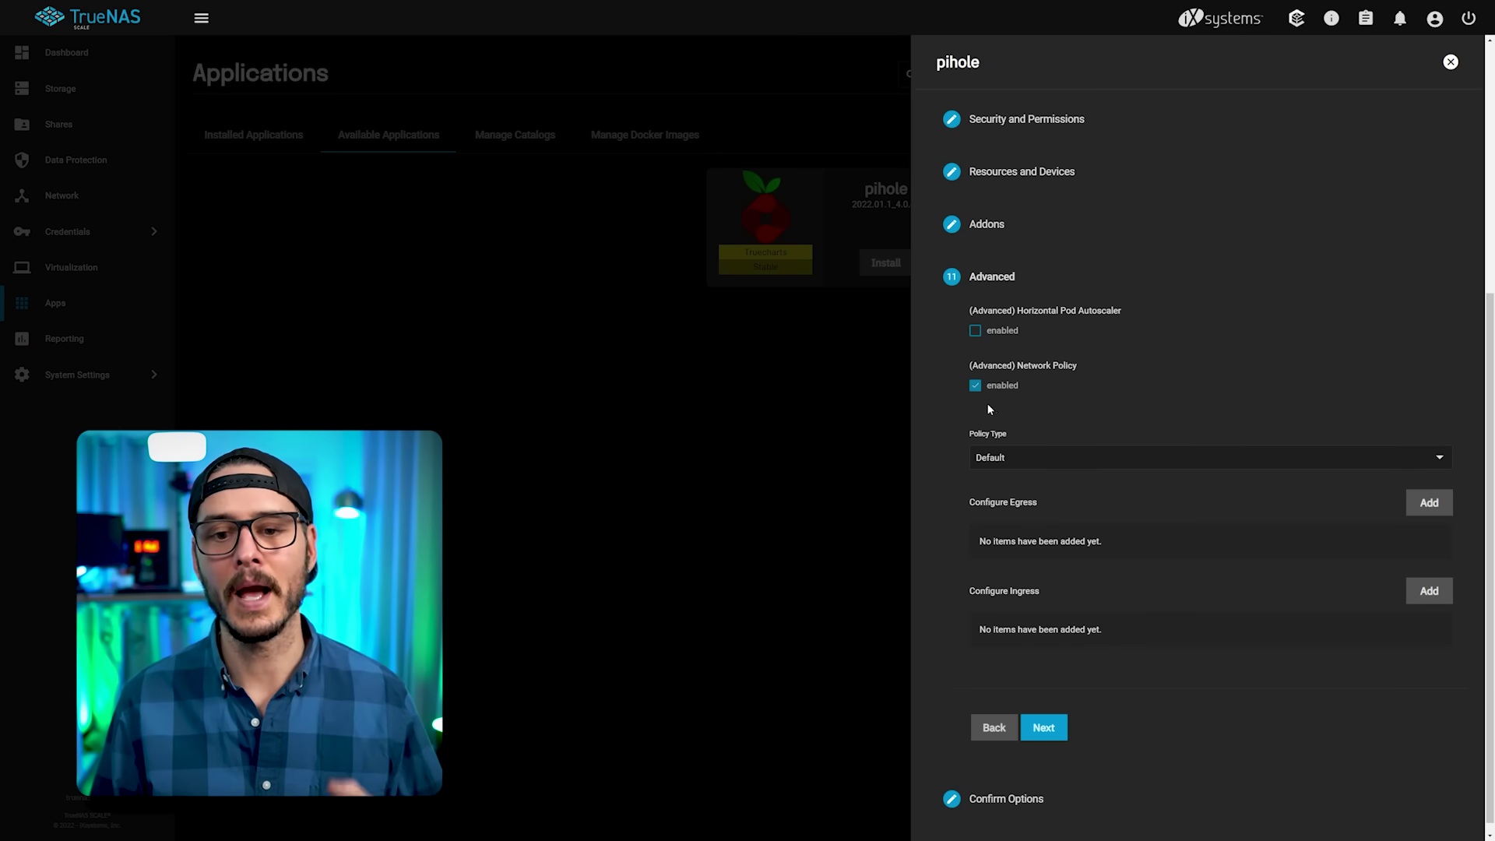
{"action": "left_click", "coordinate": [1012, 459]}
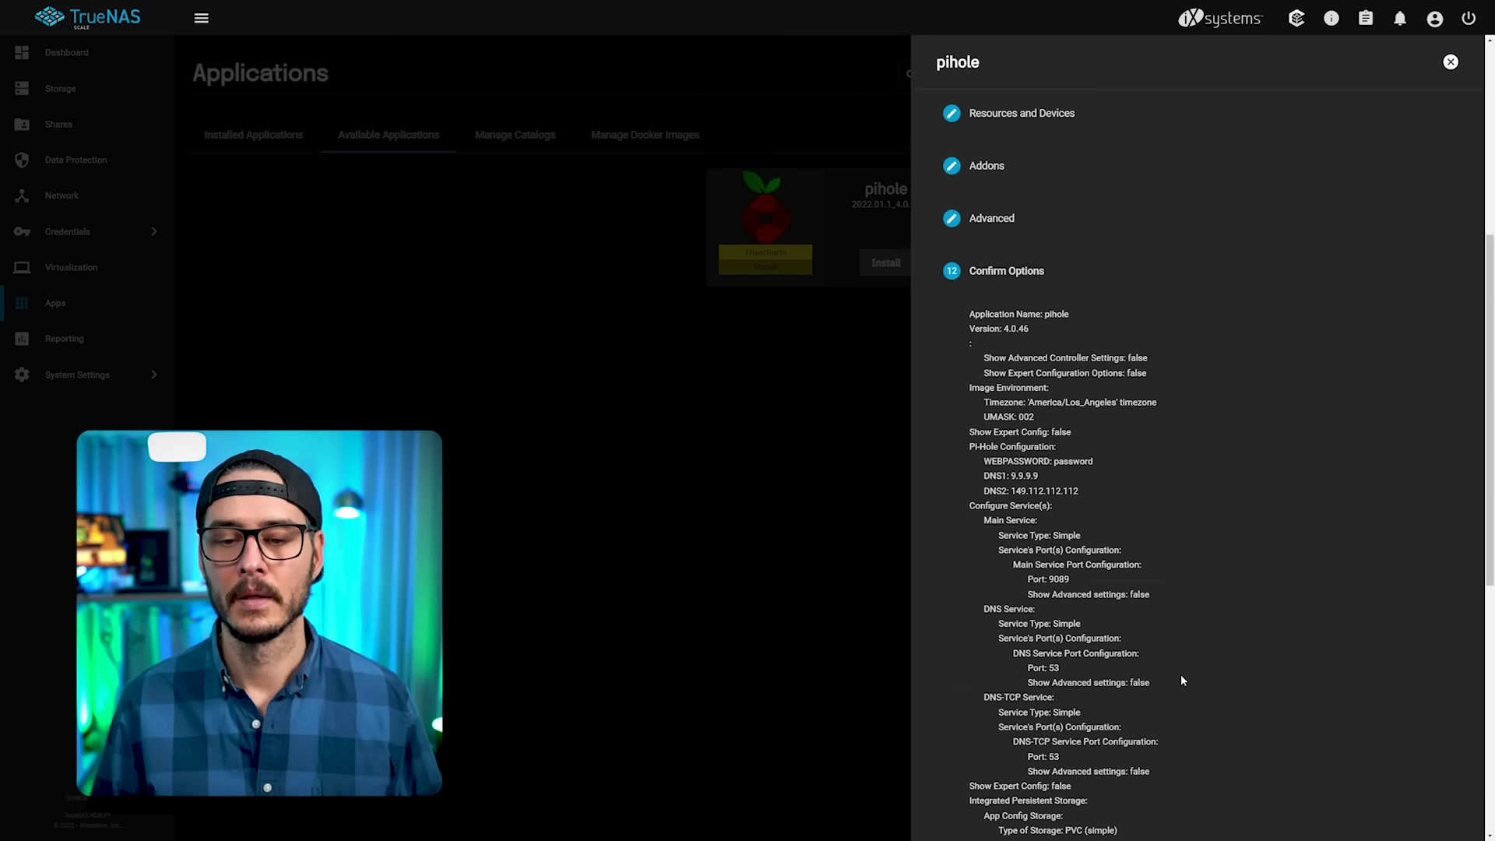
- Review the pihole settings summary, then open the installed pihole's admin dashboard
{"action": "scroll", "coordinate": [1181, 674], "scroll_direction": "down", "scroll_amount": 5}
{"action": "scroll", "coordinate": [1179, 676], "scroll_direction": "down", "scroll_amount": 4}
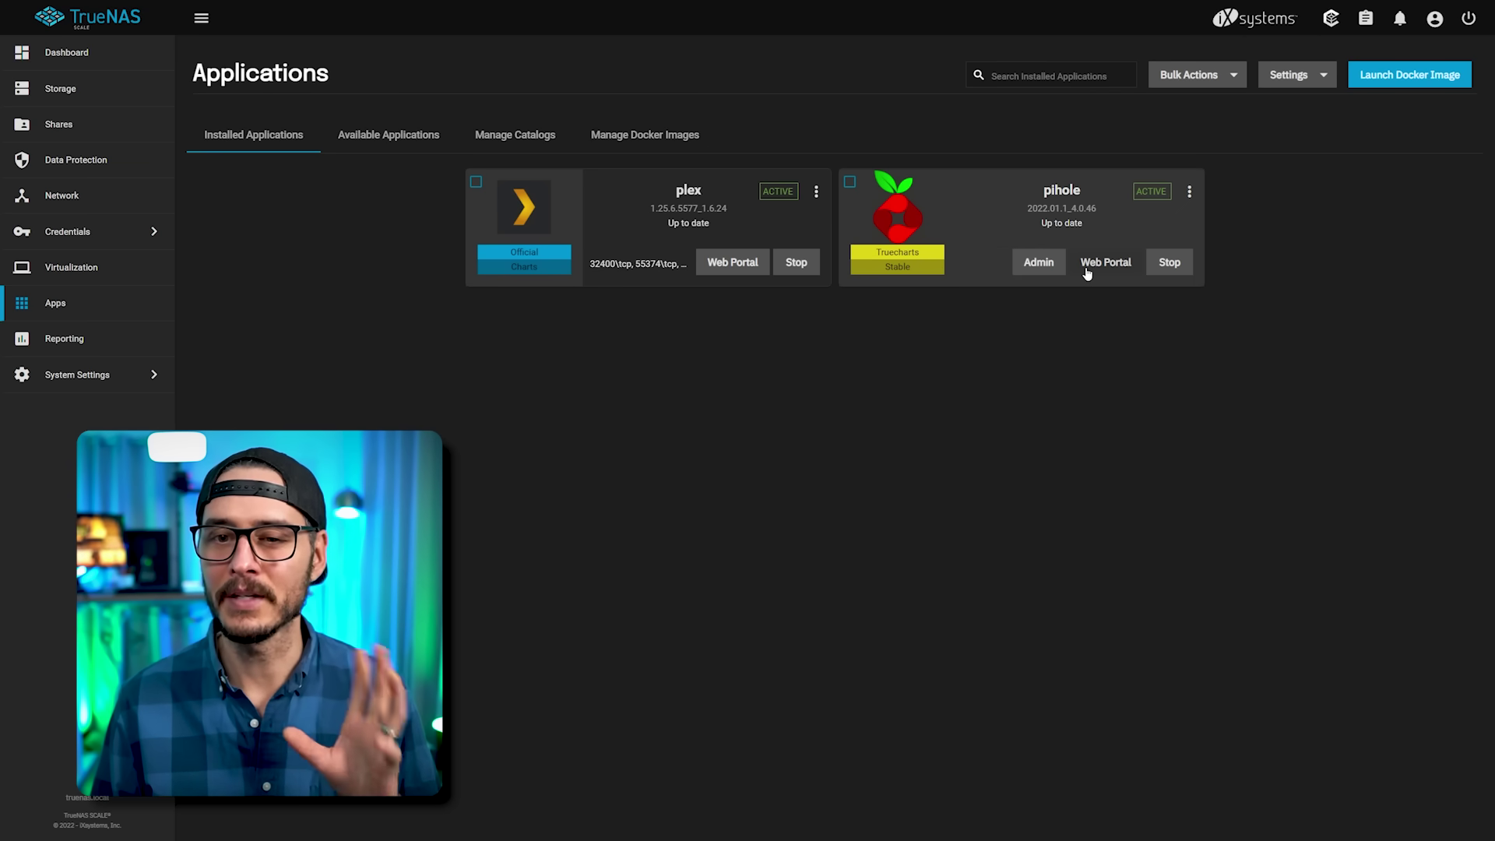
{"action": "left_click", "coordinate": [1039, 263]}
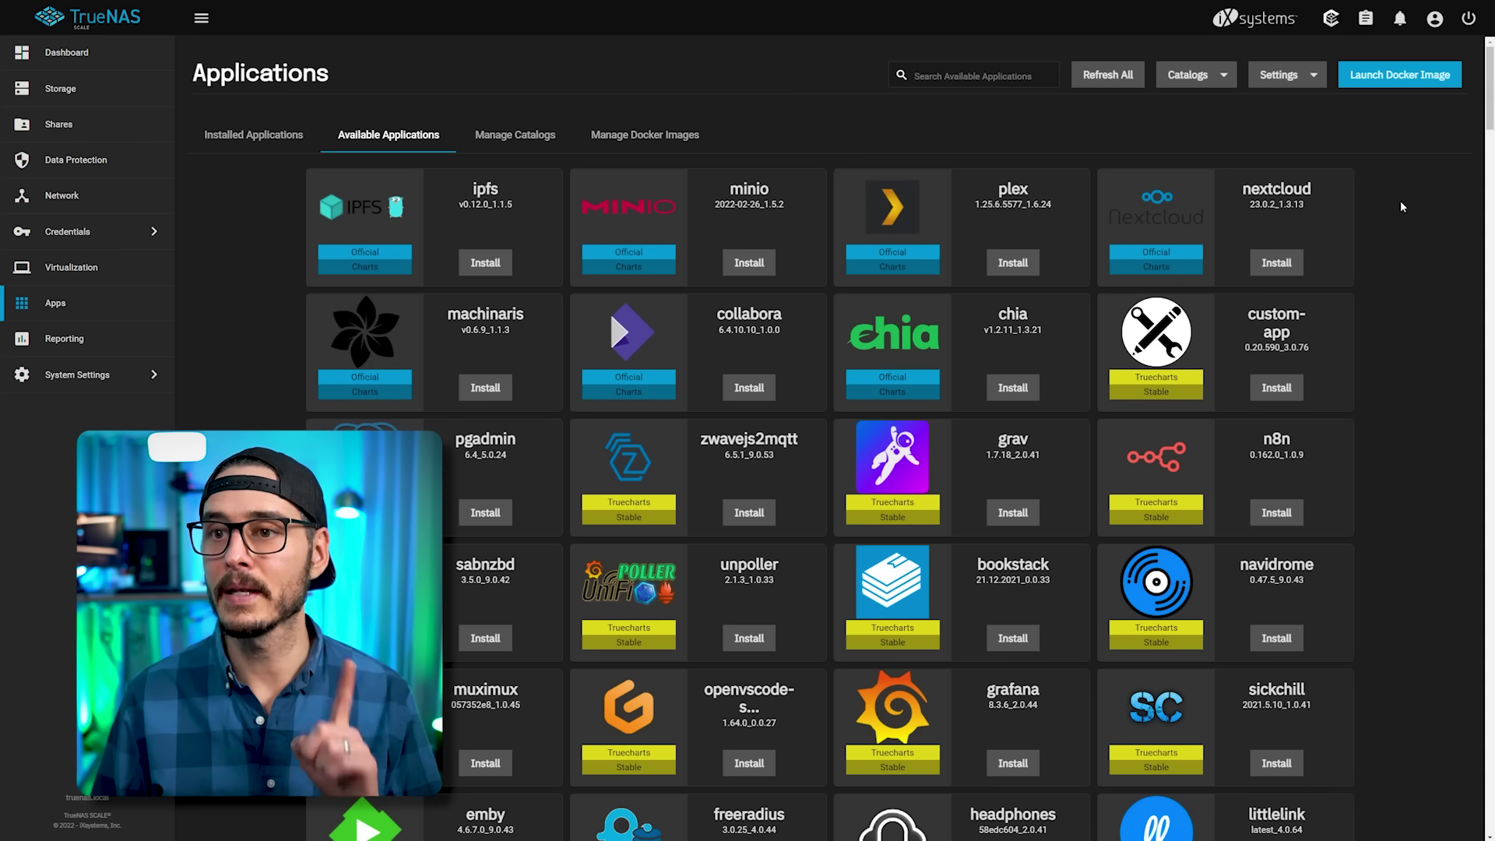
- Start a custom Docker image app named 'ntp' and move to its image settings
{"action": "left_click", "coordinate": [1399, 74]}
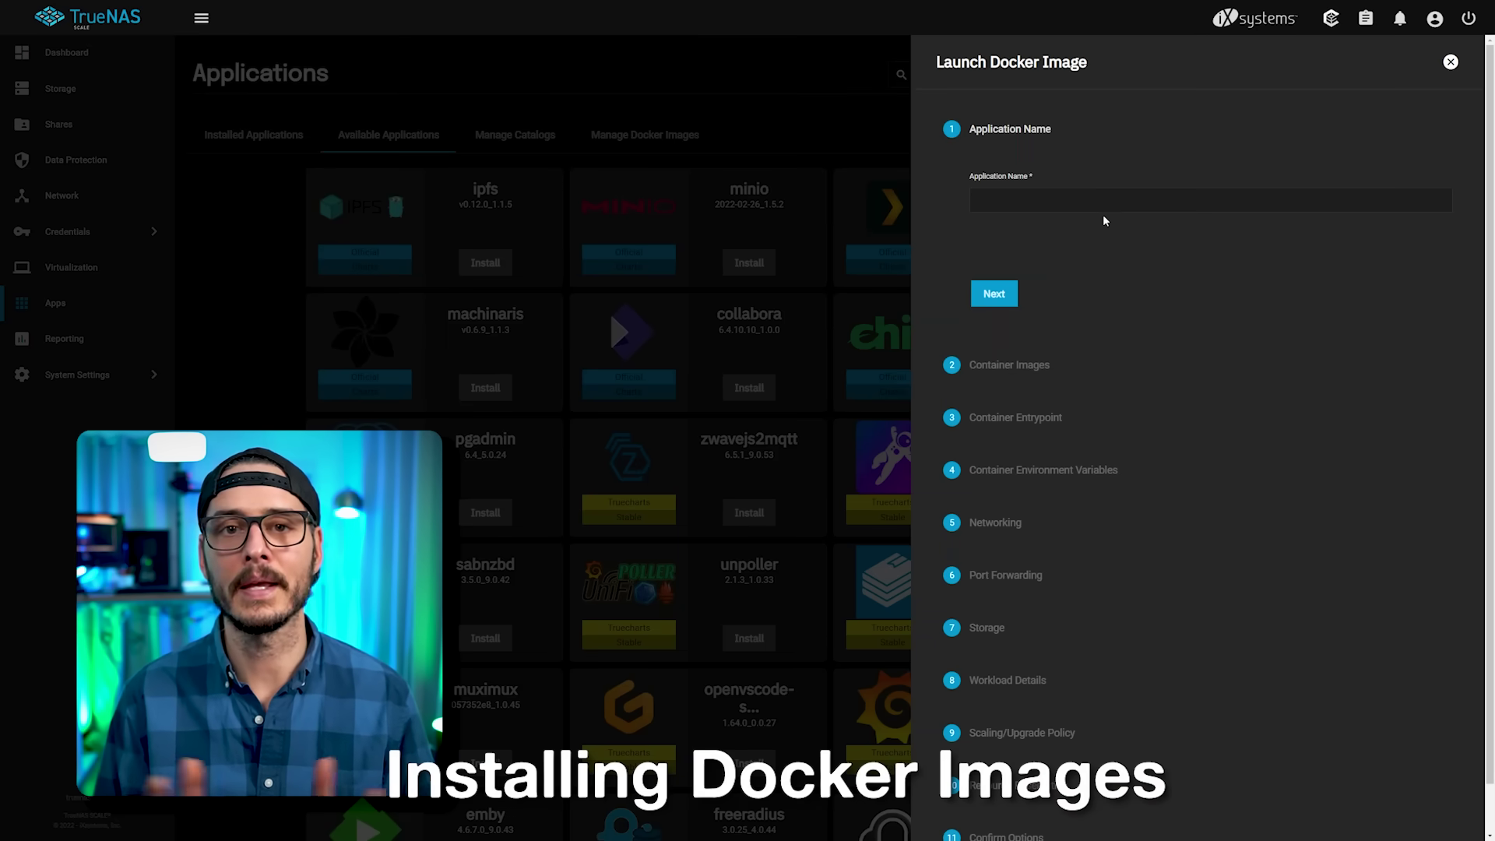
{"action": "left_click", "coordinate": [1105, 200]}
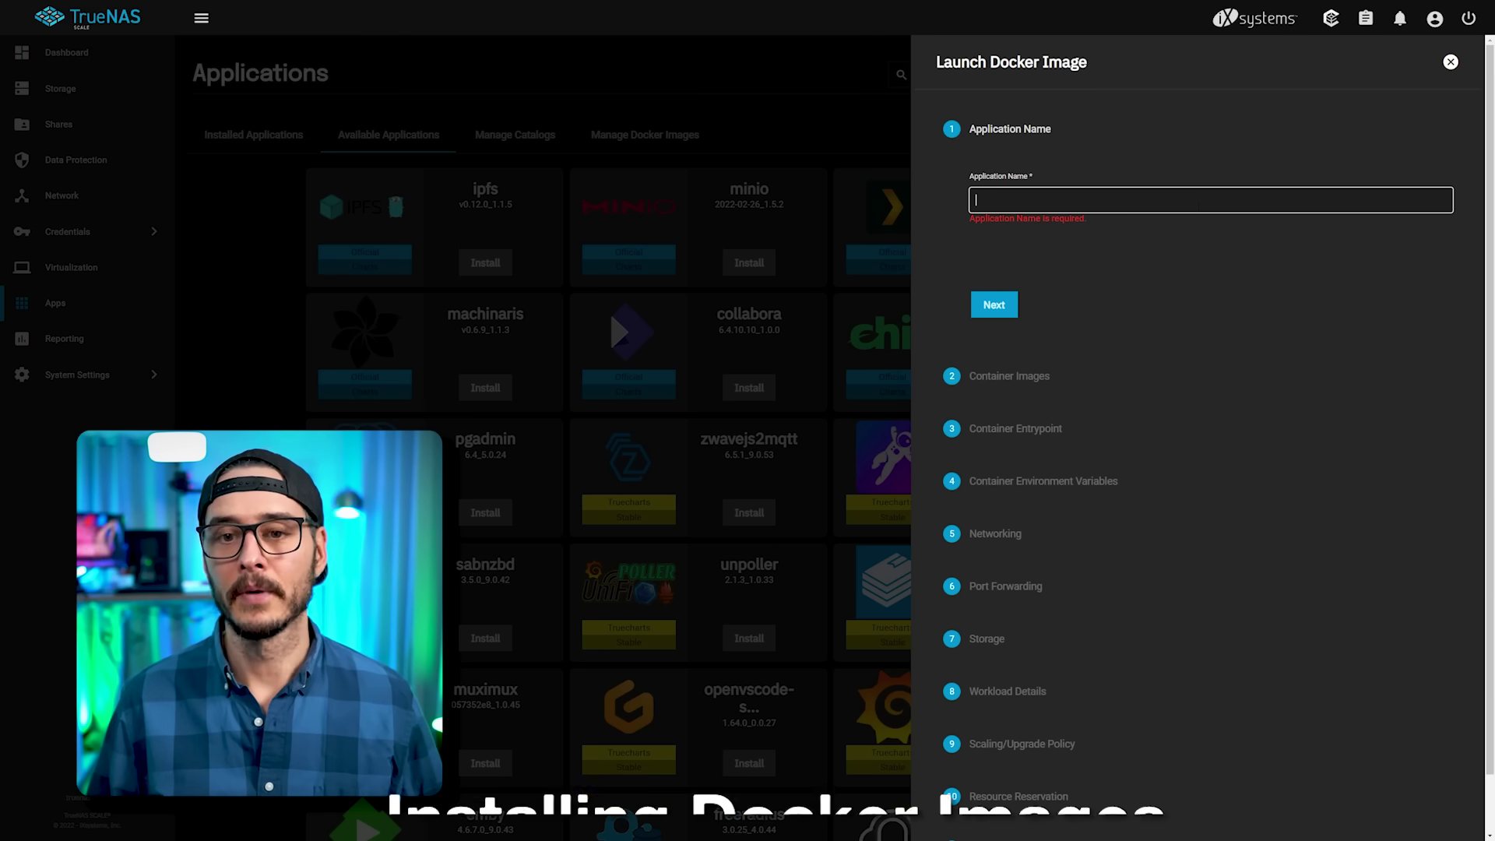
{"action": "type", "text": "ntp"}
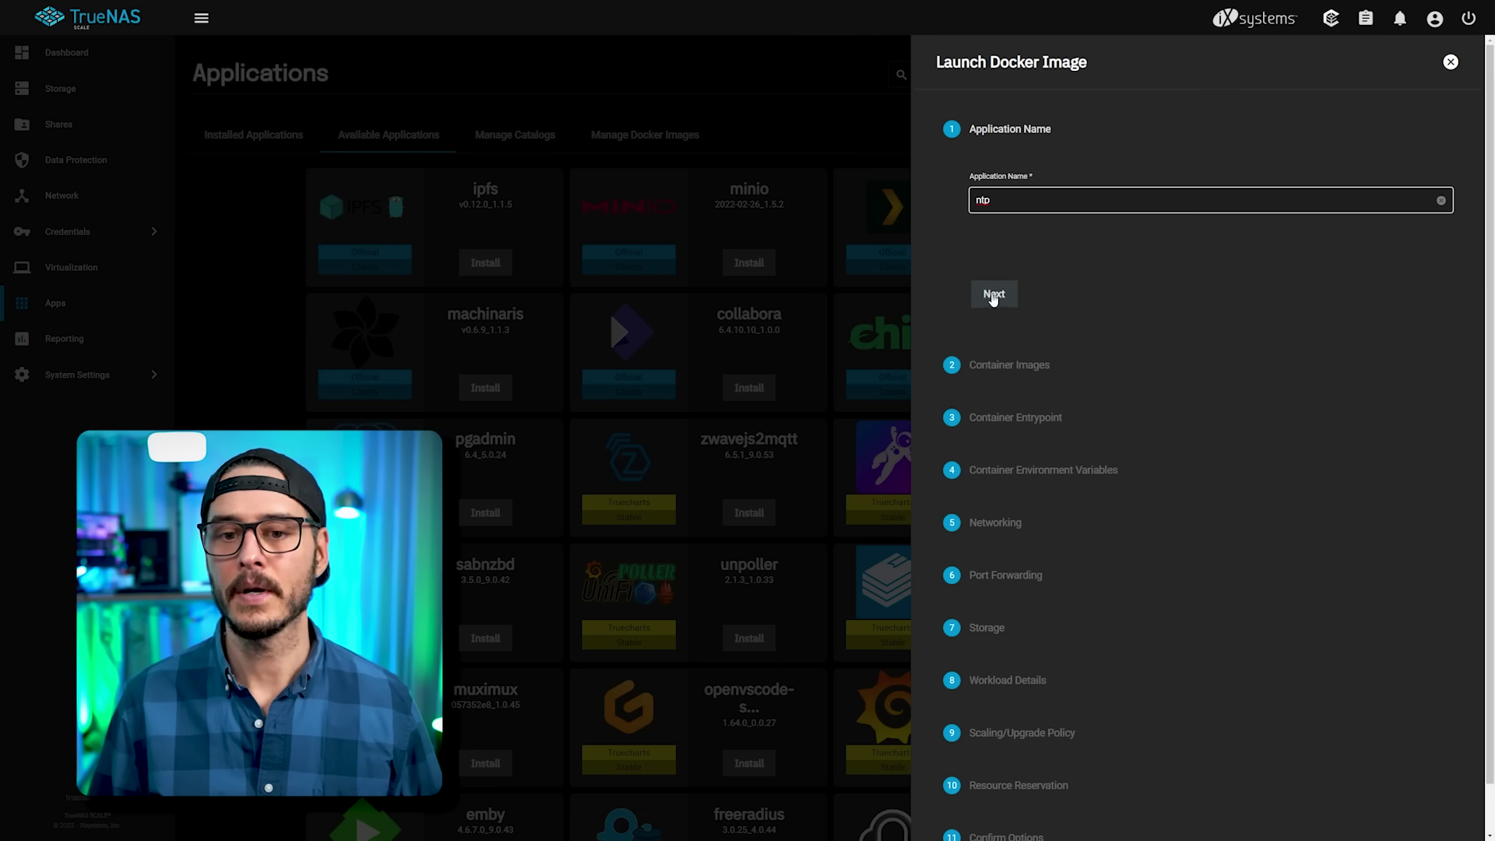
{"action": "left_click", "coordinate": [994, 293]}
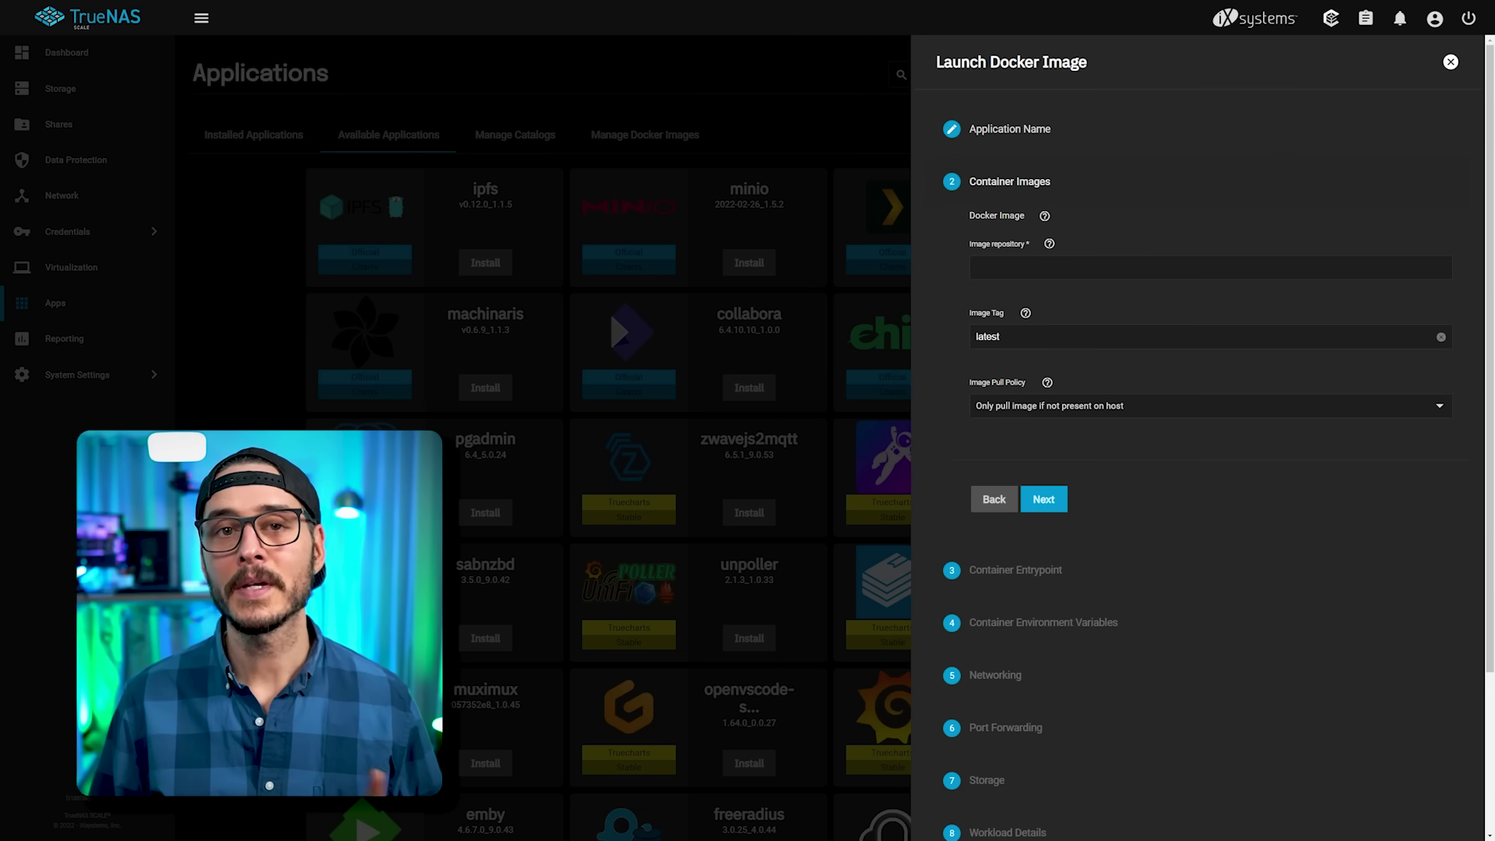
- Set the image repository to cturra/ntp, briefly trying an example ghcr.io address
{"action": "left_click", "coordinate": [1071, 267]}
{"action": "type", "text": "cturra/ntp"}
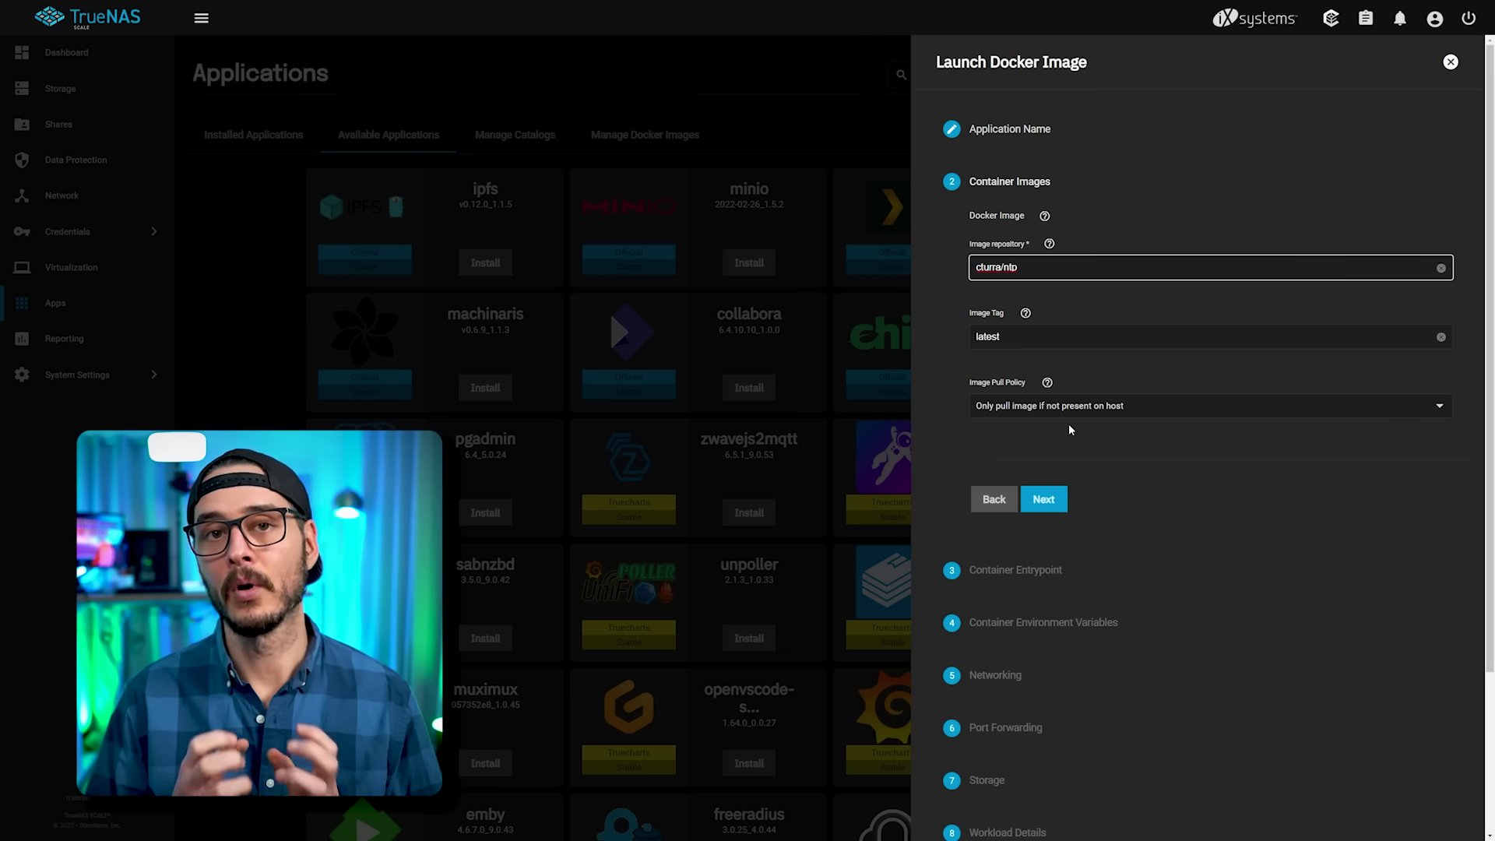
{"action": "key", "text": "ctrl+a"}
{"action": "type", "text": "ghcr.io/techno-tim/littlelink-server:latest"}
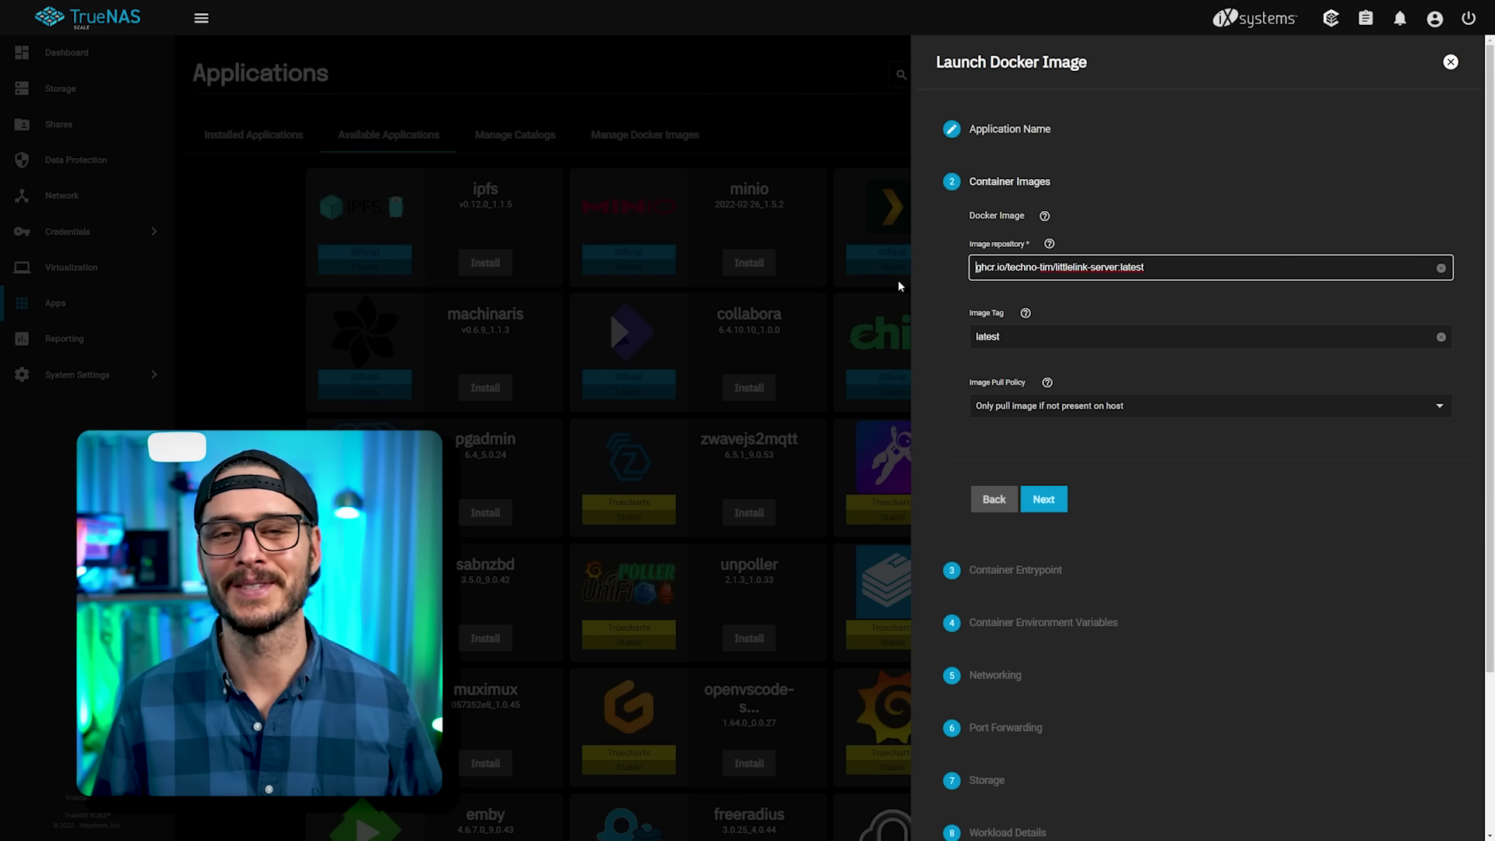
{"action": "key", "text": "ctrl+a"}
{"action": "type", "text": "cturra/ntp"}
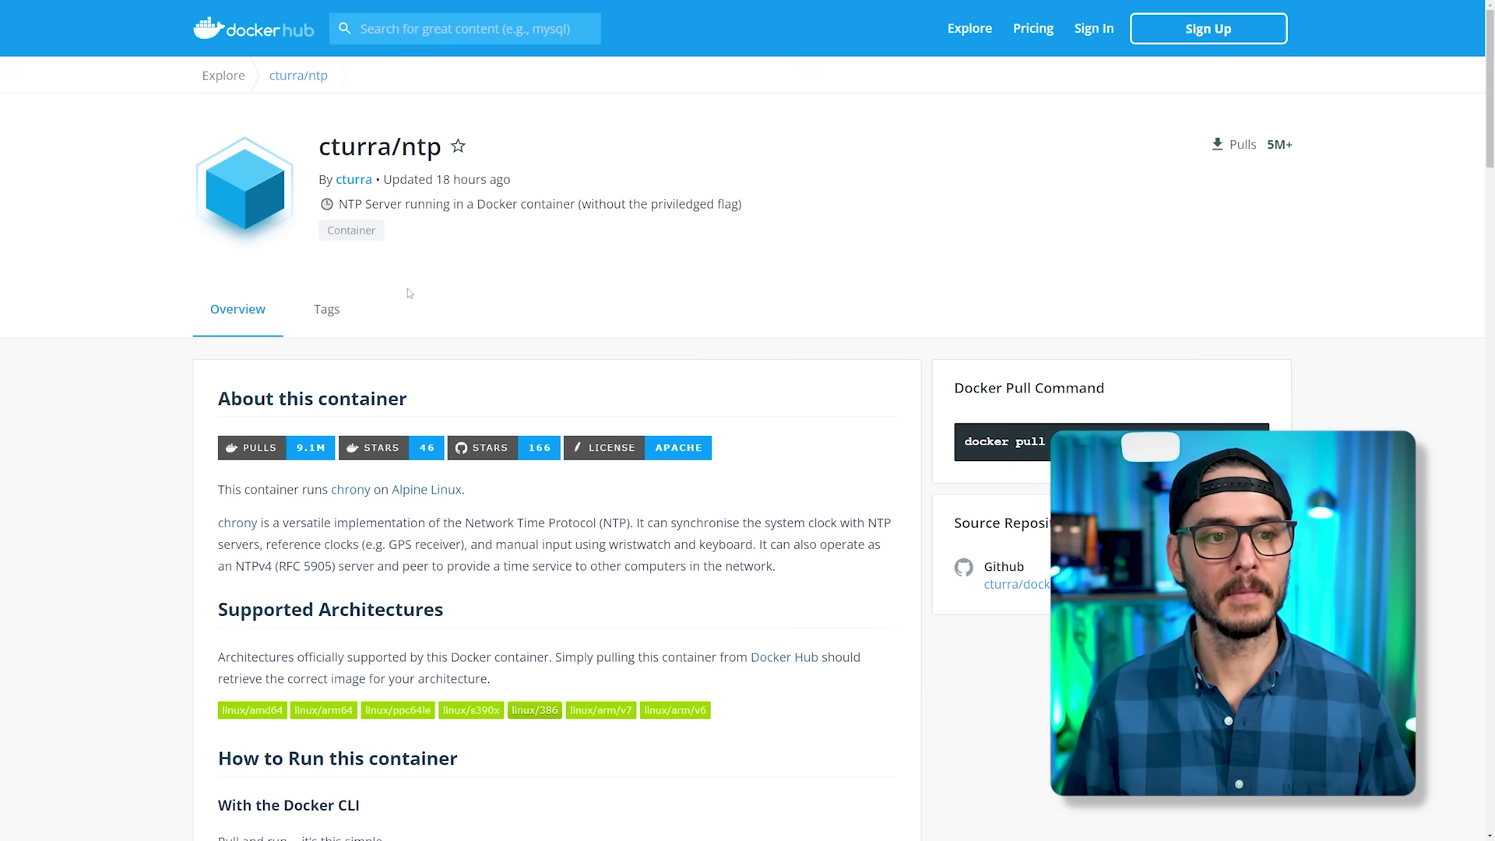
- View cturra/ntp's published tags on Docker Hub, showing latest
{"action": "left_click", "coordinate": [335, 310]}
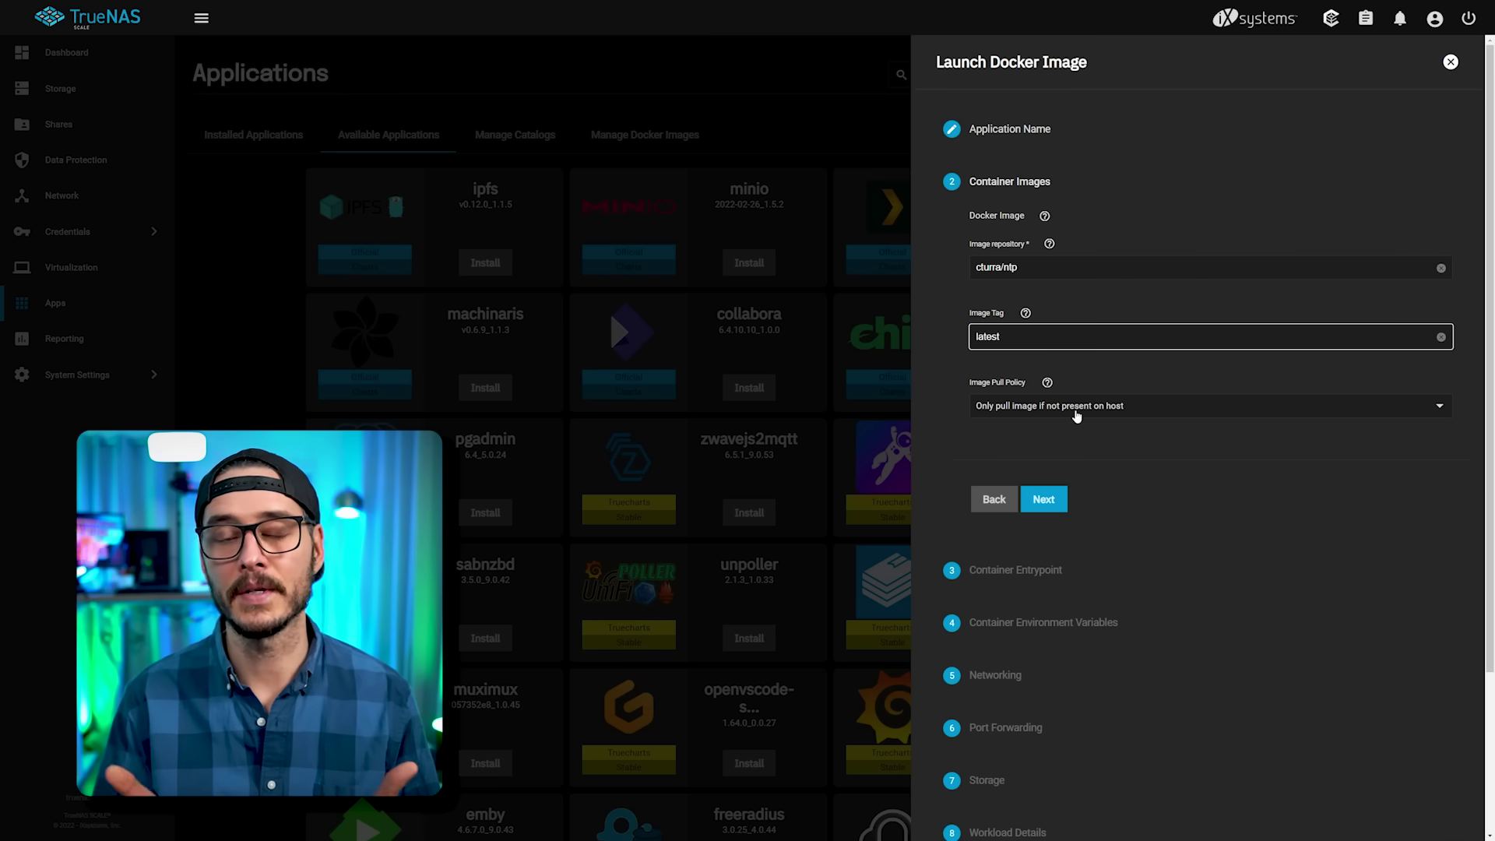
- Skip the container image and entrypoint pages and add one blank environment variable entry
{"action": "left_click", "coordinate": [1037, 501]}
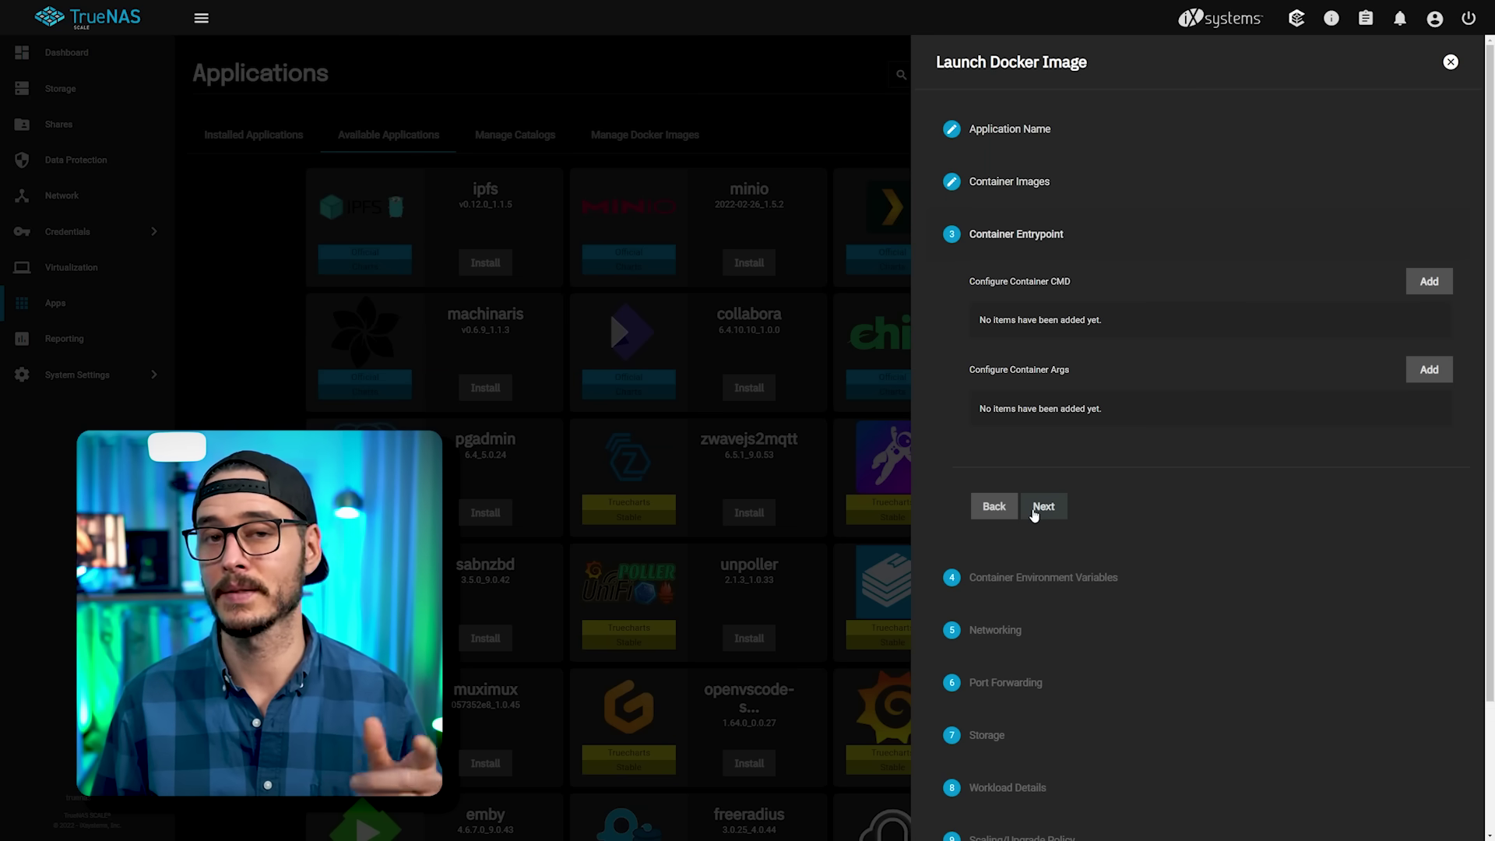
{"action": "left_click", "coordinate": [1035, 508]}
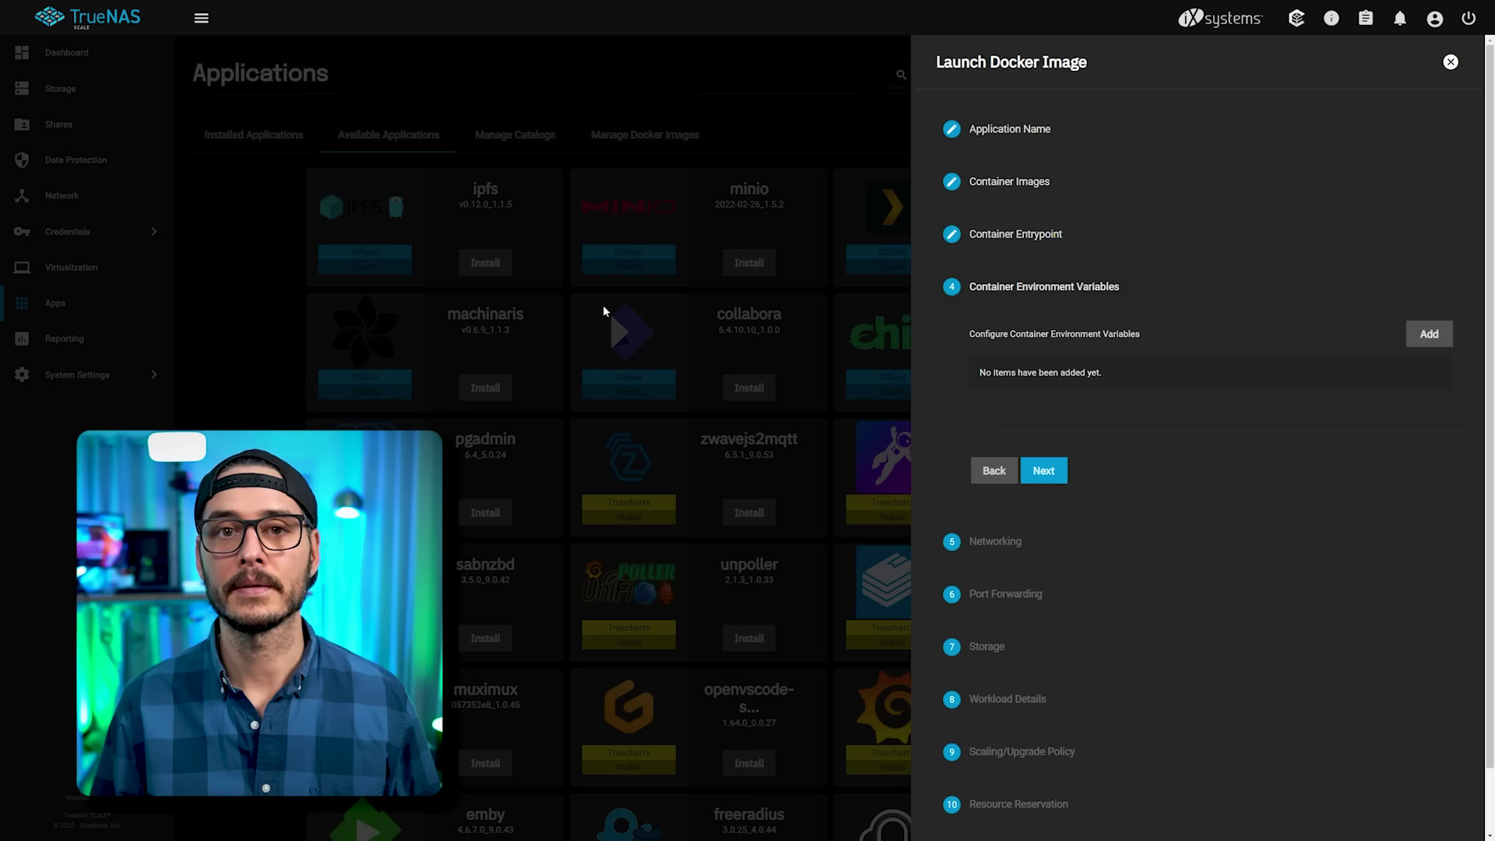
{"action": "left_click", "coordinate": [1422, 333]}
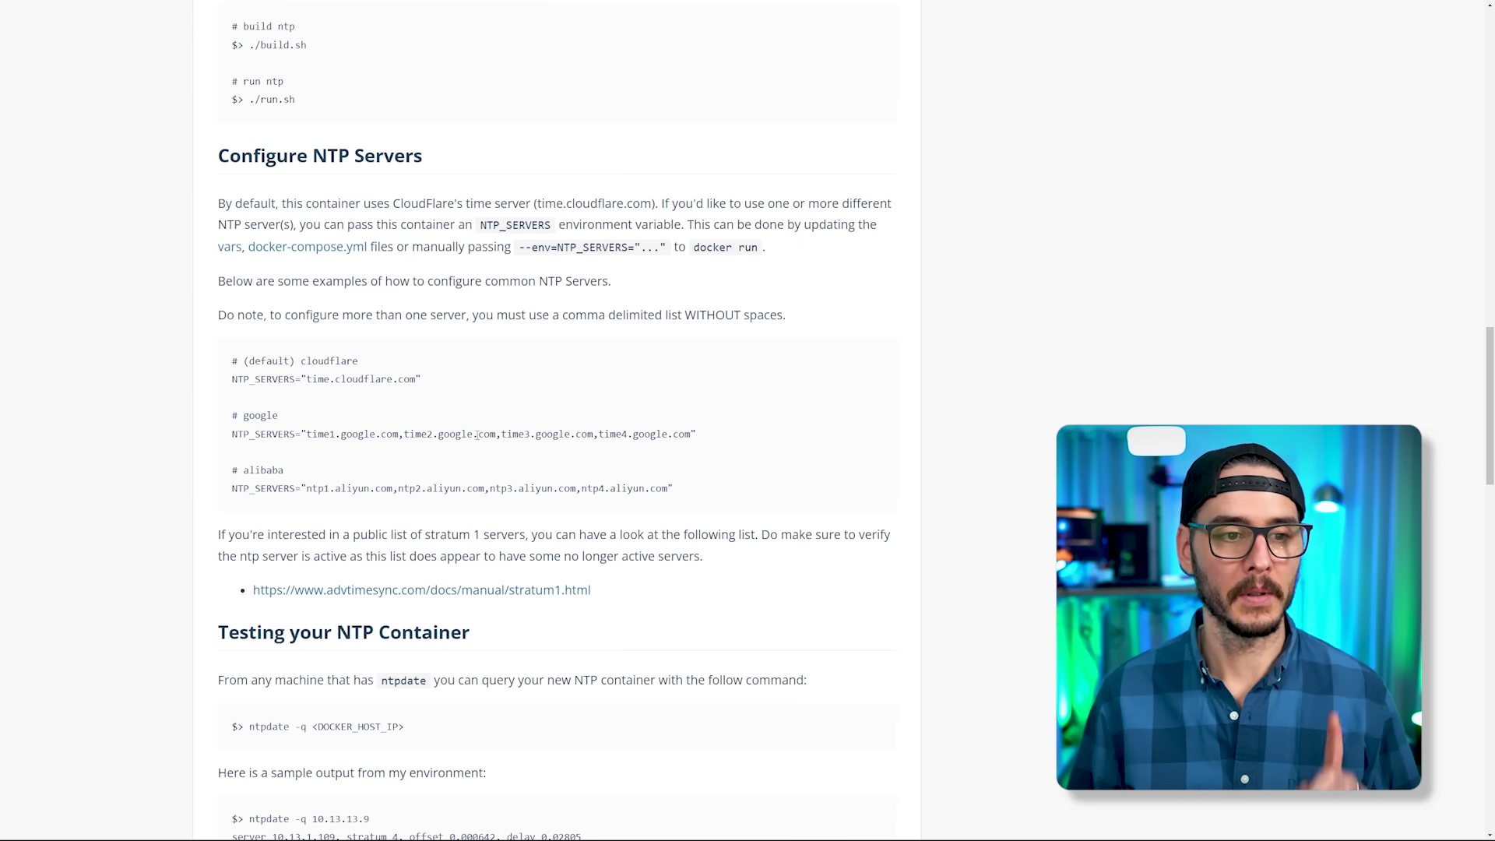
- Copy NTP_SERVERS and time.cloudflare.com from the cloudflare example in the cturra/ntp docs
{"action": "double_click", "coordinate": [261, 381]}
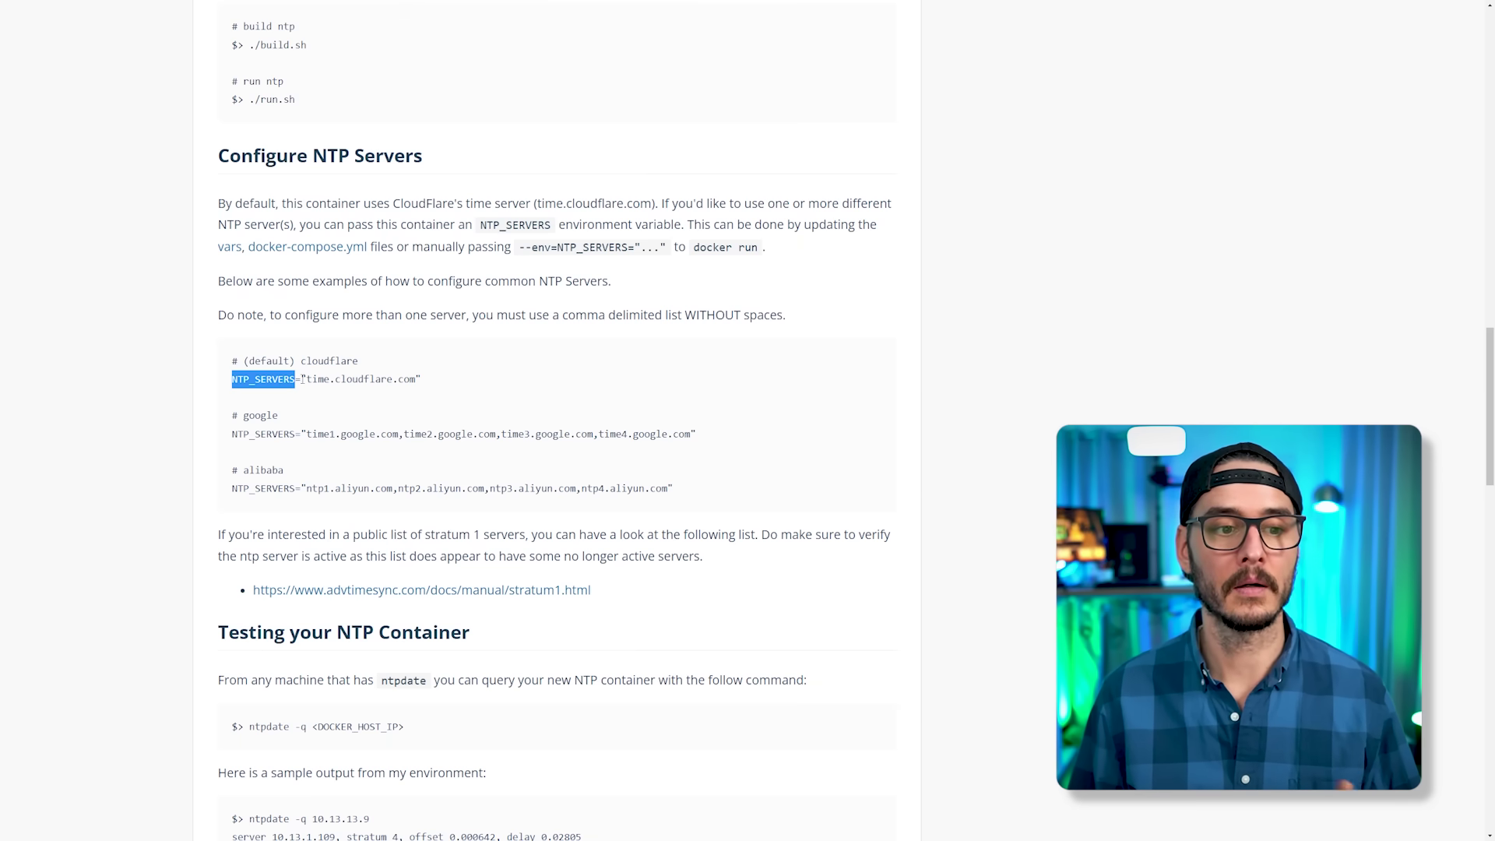
{"action": "left_click_drag", "start_coordinate": [311, 379], "coordinate": [404, 379]}
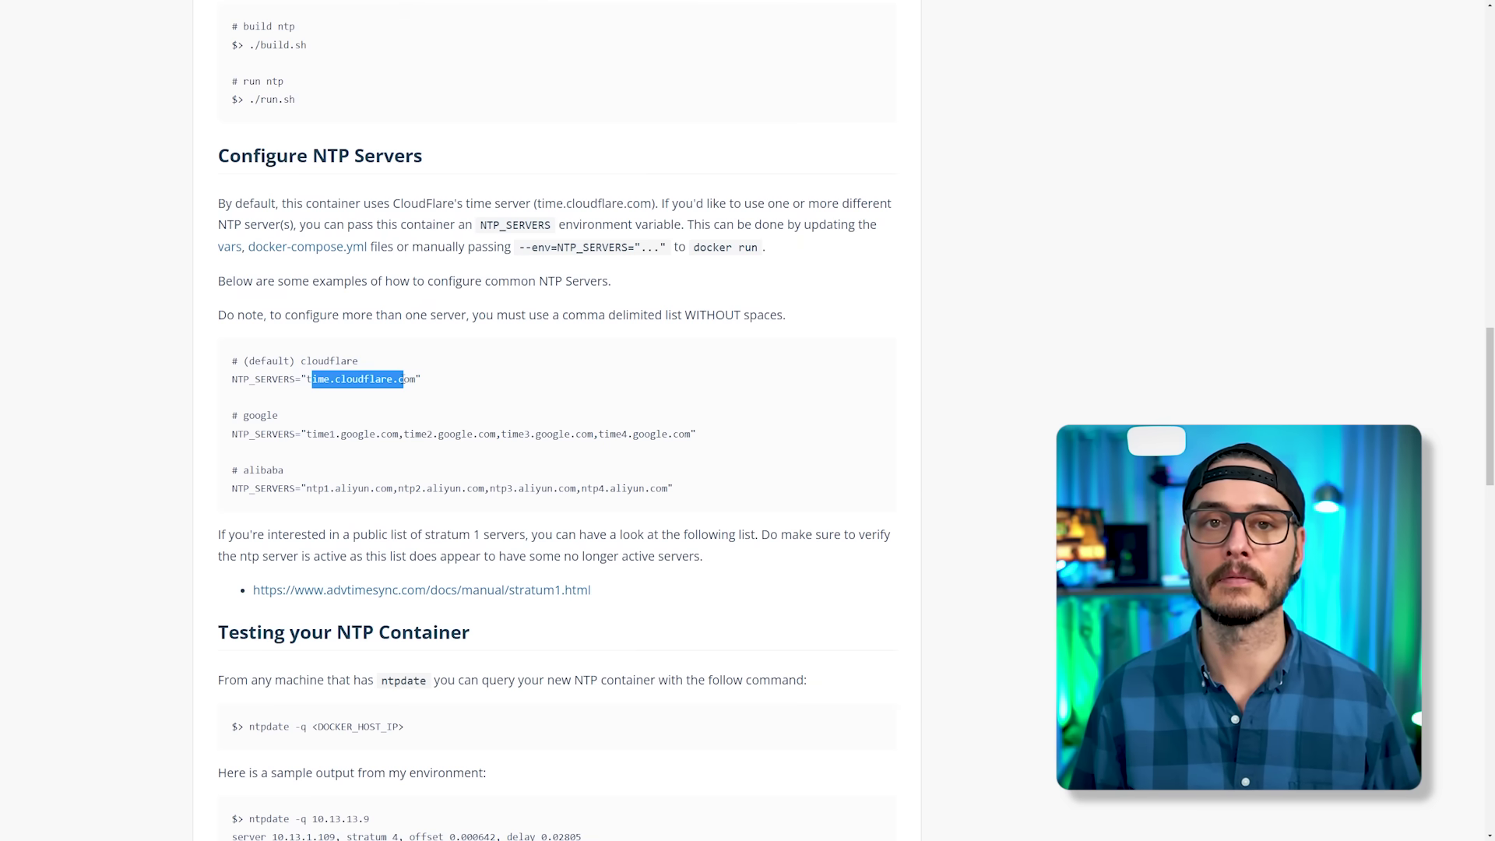
{"action": "triple_click", "coordinate": [404, 379]}
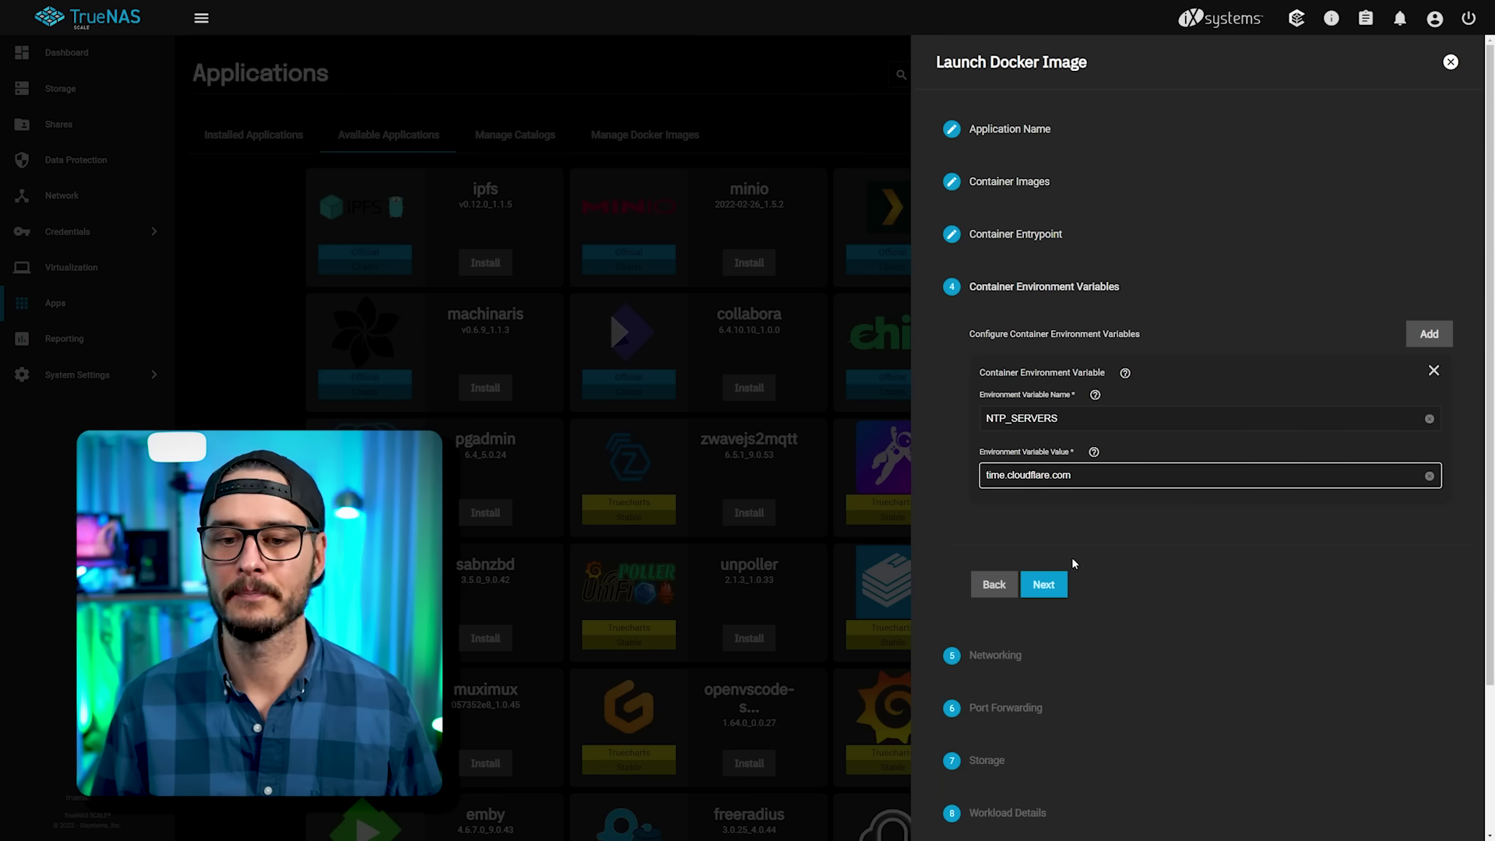
- Accept NTP_SERVERS set to time.cloudflare.com and continue to Port Forwarding
{"action": "left_click", "coordinate": [1048, 583]}
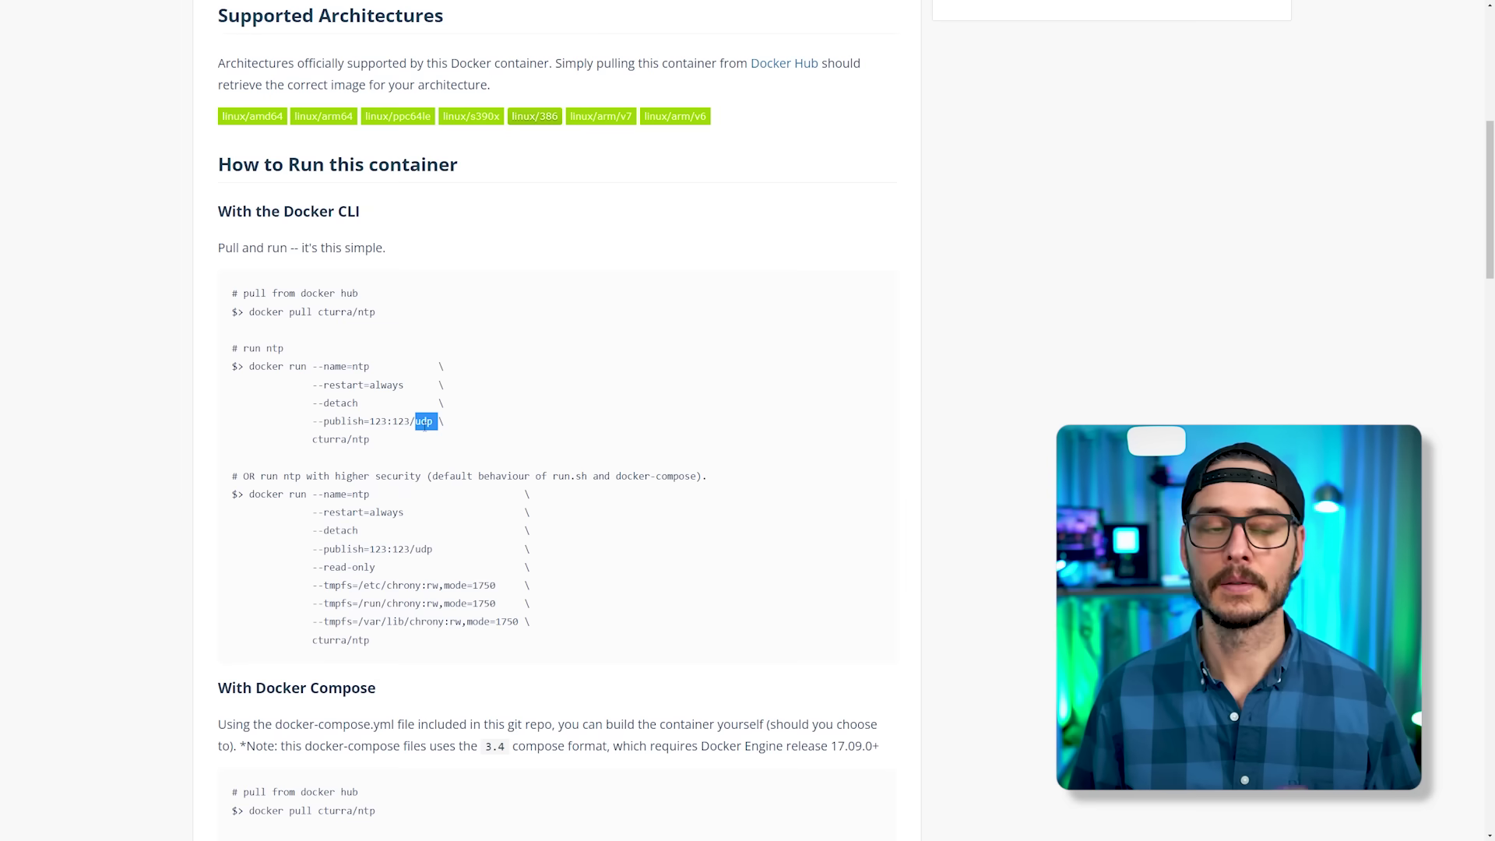
{"action": "double_click", "coordinate": [376, 422]}
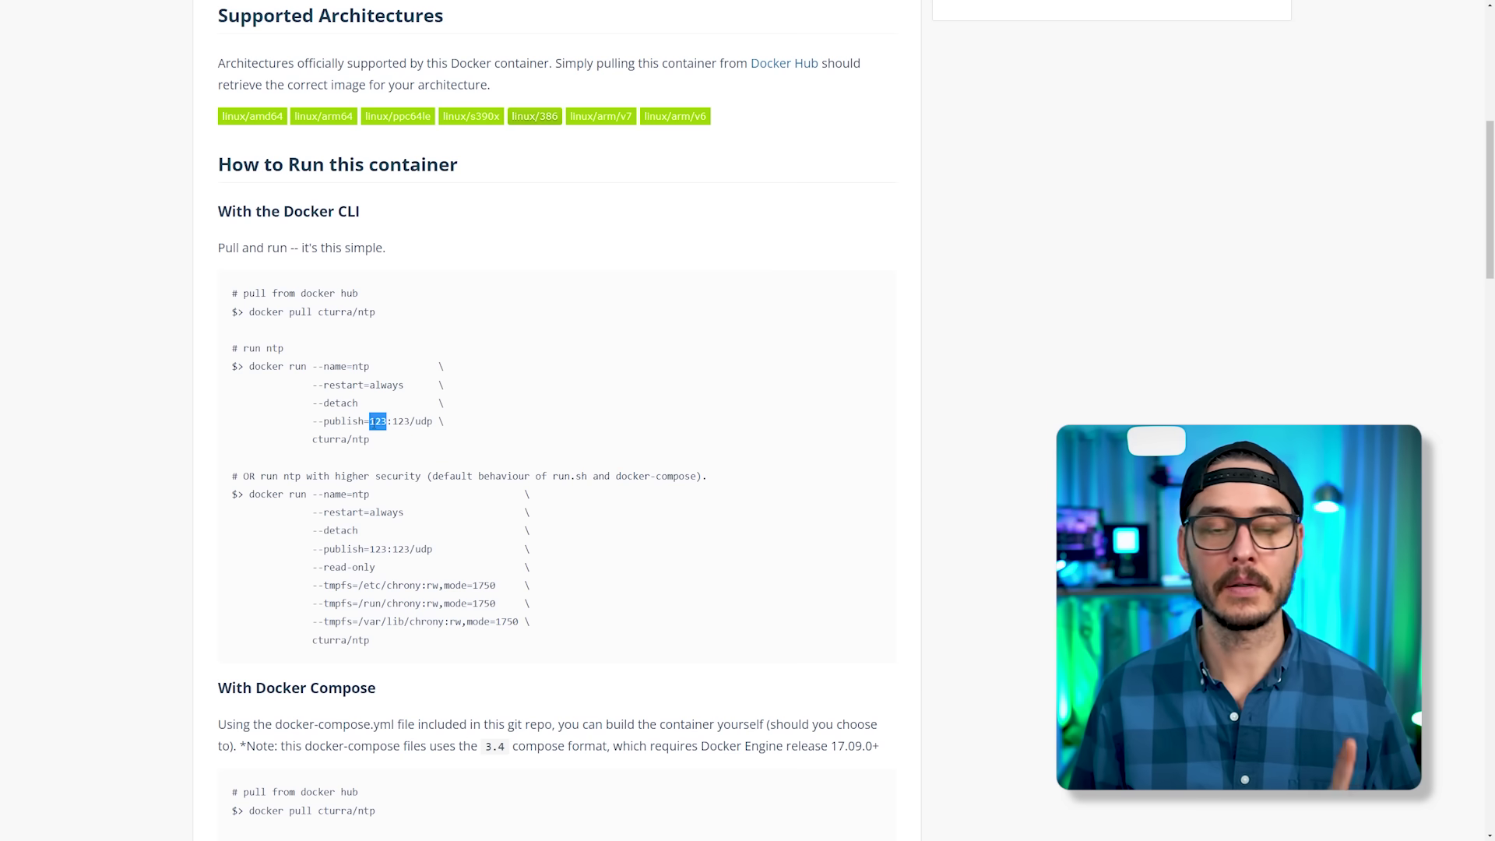
{"action": "double_click", "coordinate": [424, 421]}
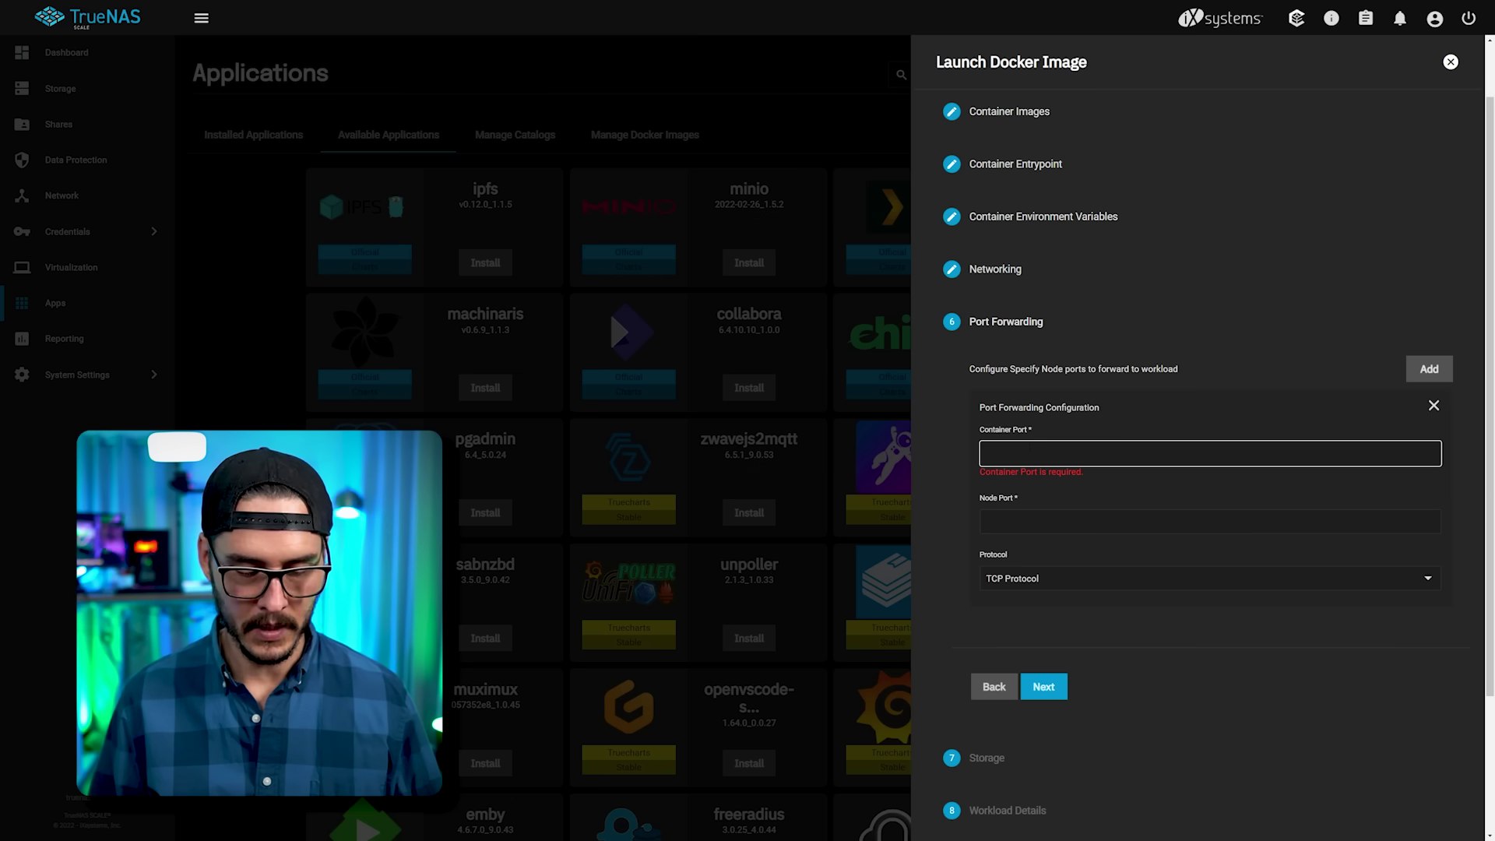
- Forward container port 123 to node port 9123 using the UDP protocol
{"action": "type", "text": "123"}
{"action": "key", "text": "Tab"}
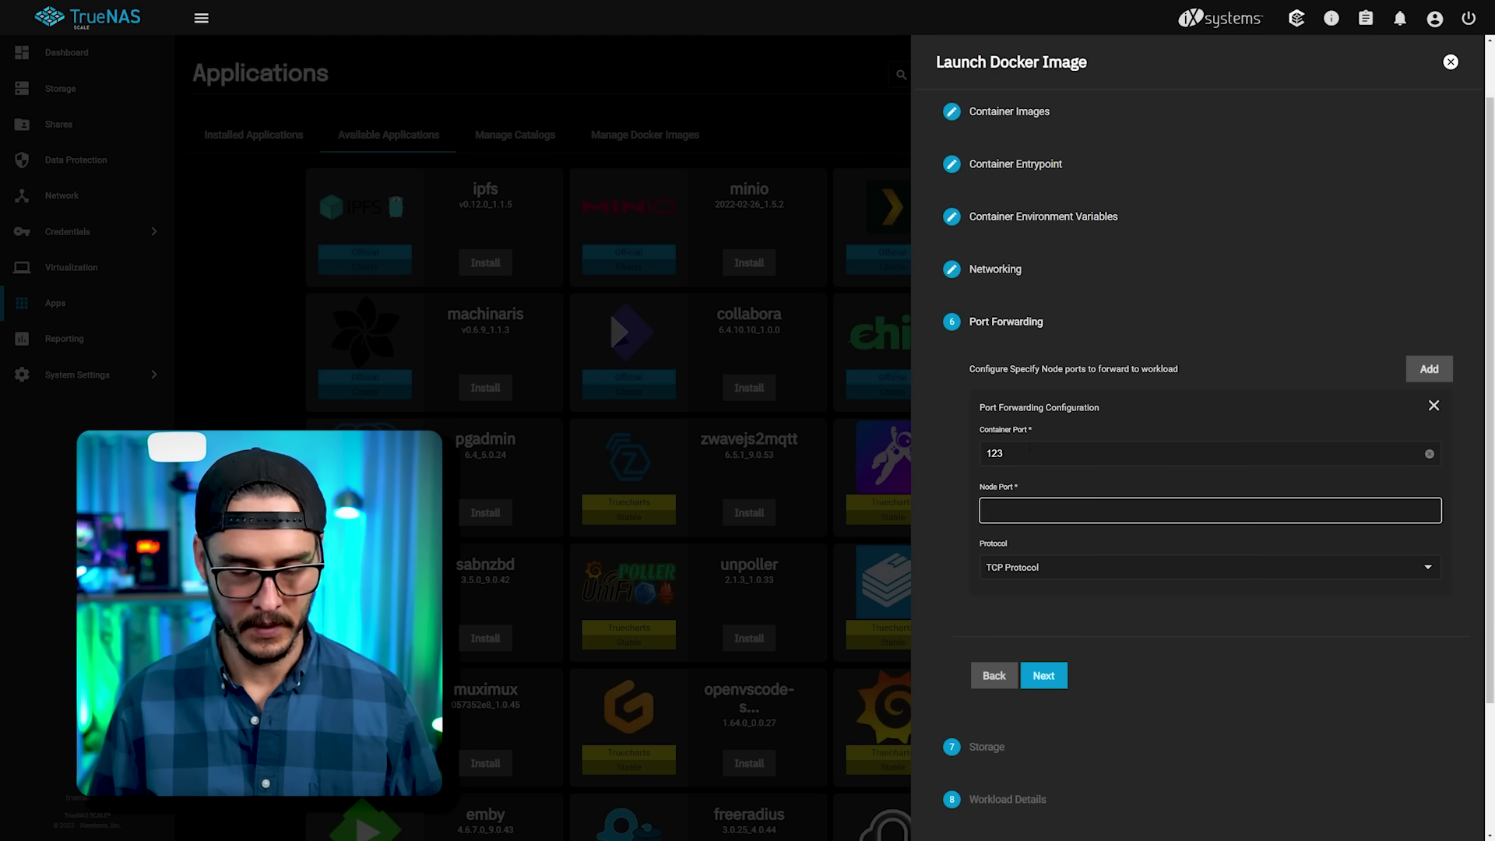
{"action": "type", "text": "123"}
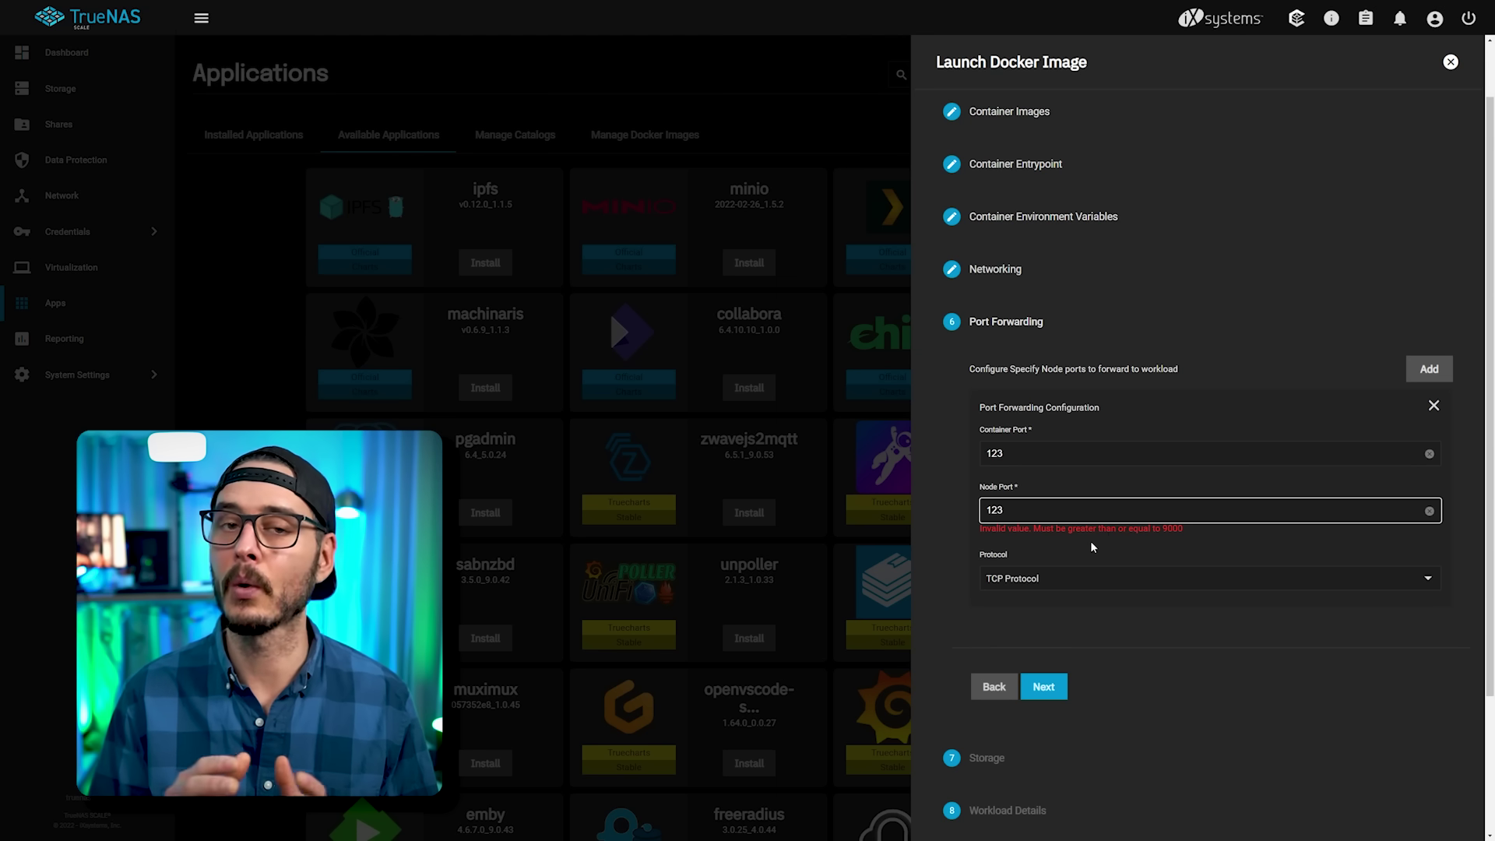
{"action": "key", "text": "BackSpace"}
{"action": "key", "text": "BackSpace"}
{"action": "key", "text": "BackSpace"}
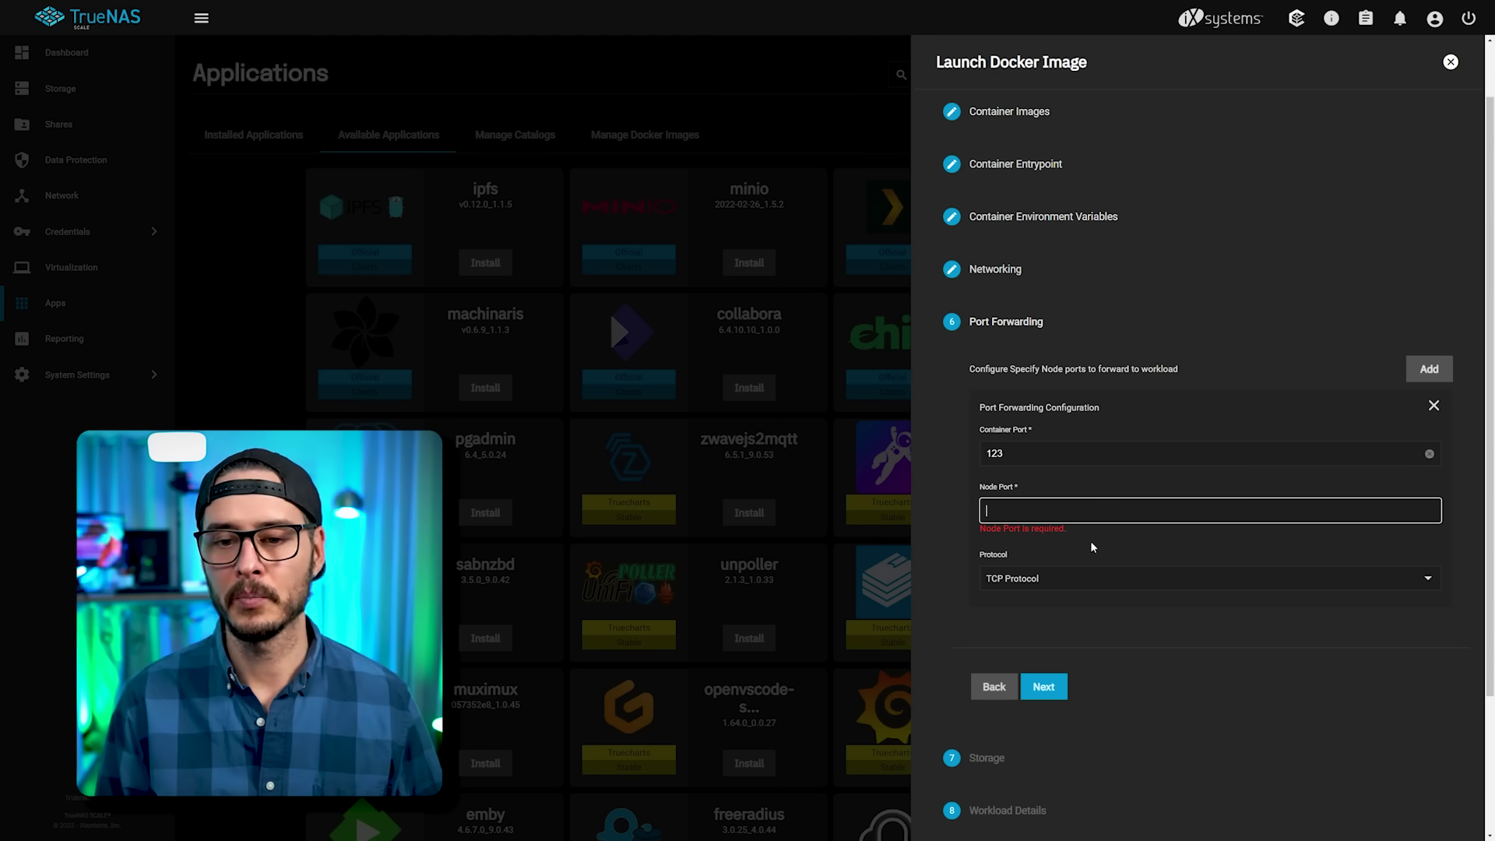
{"action": "type", "text": "9123"}
{"action": "left_click", "coordinate": [1088, 566]}
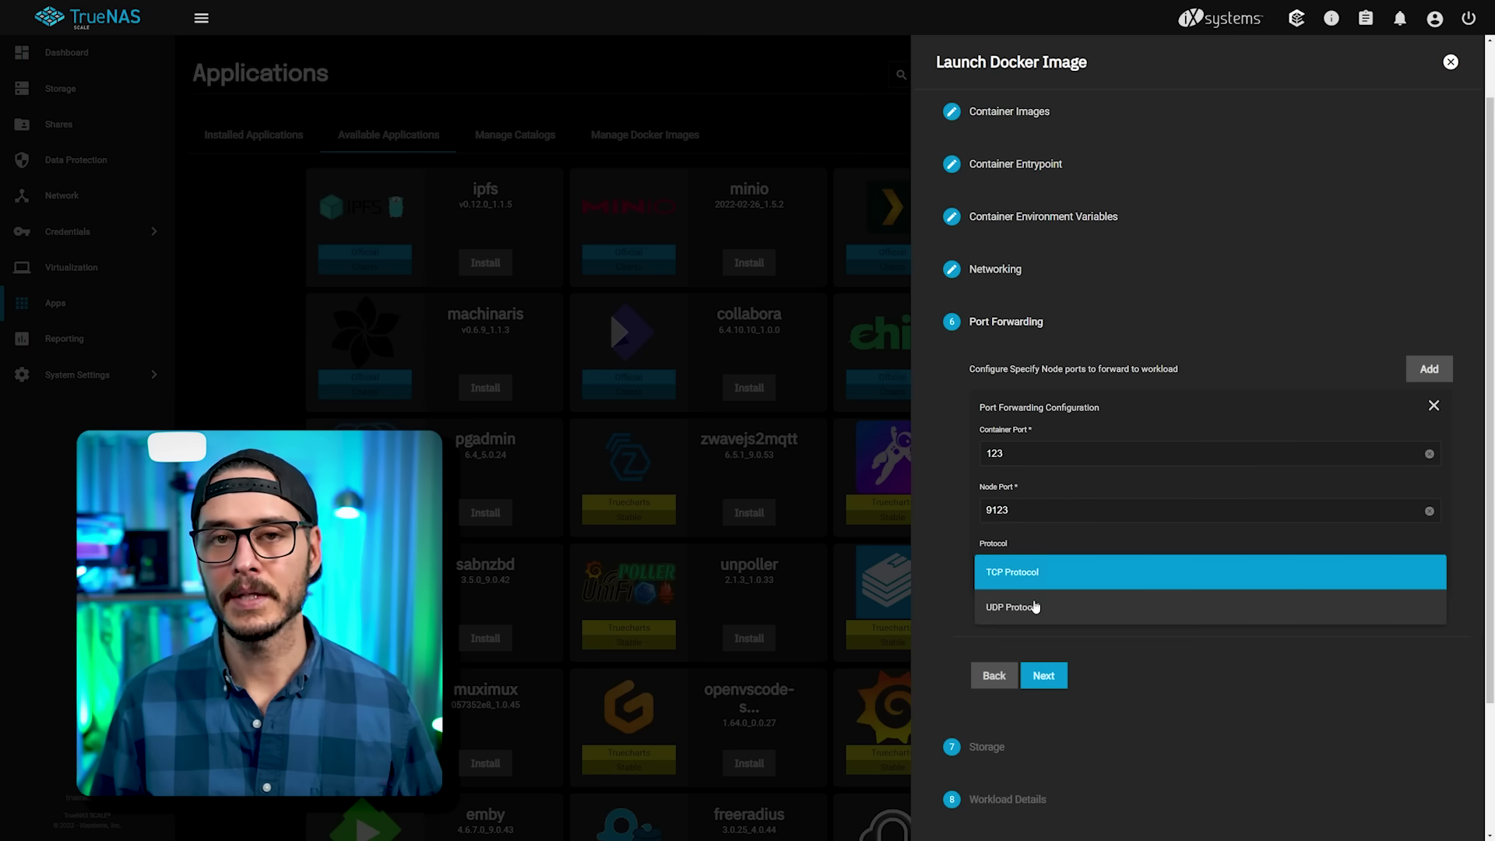
{"action": "left_click", "coordinate": [1035, 607]}
{"action": "left_click", "coordinate": [1044, 676]}
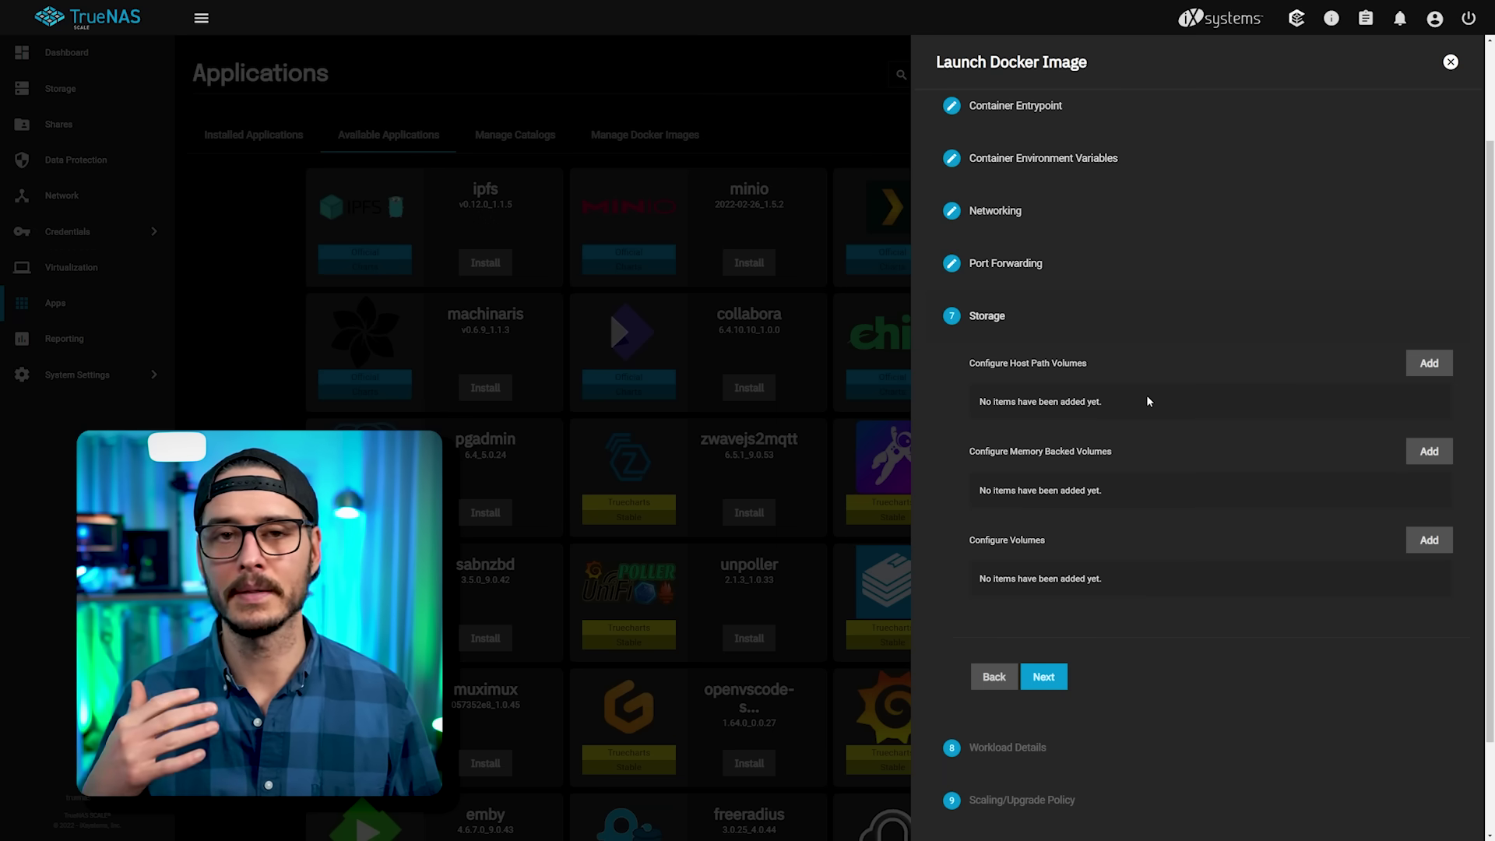
- Add a host path volume for /mnt/pool-01/ntp, entering then clearing a /config mount path
{"action": "left_click", "coordinate": [1429, 363]}
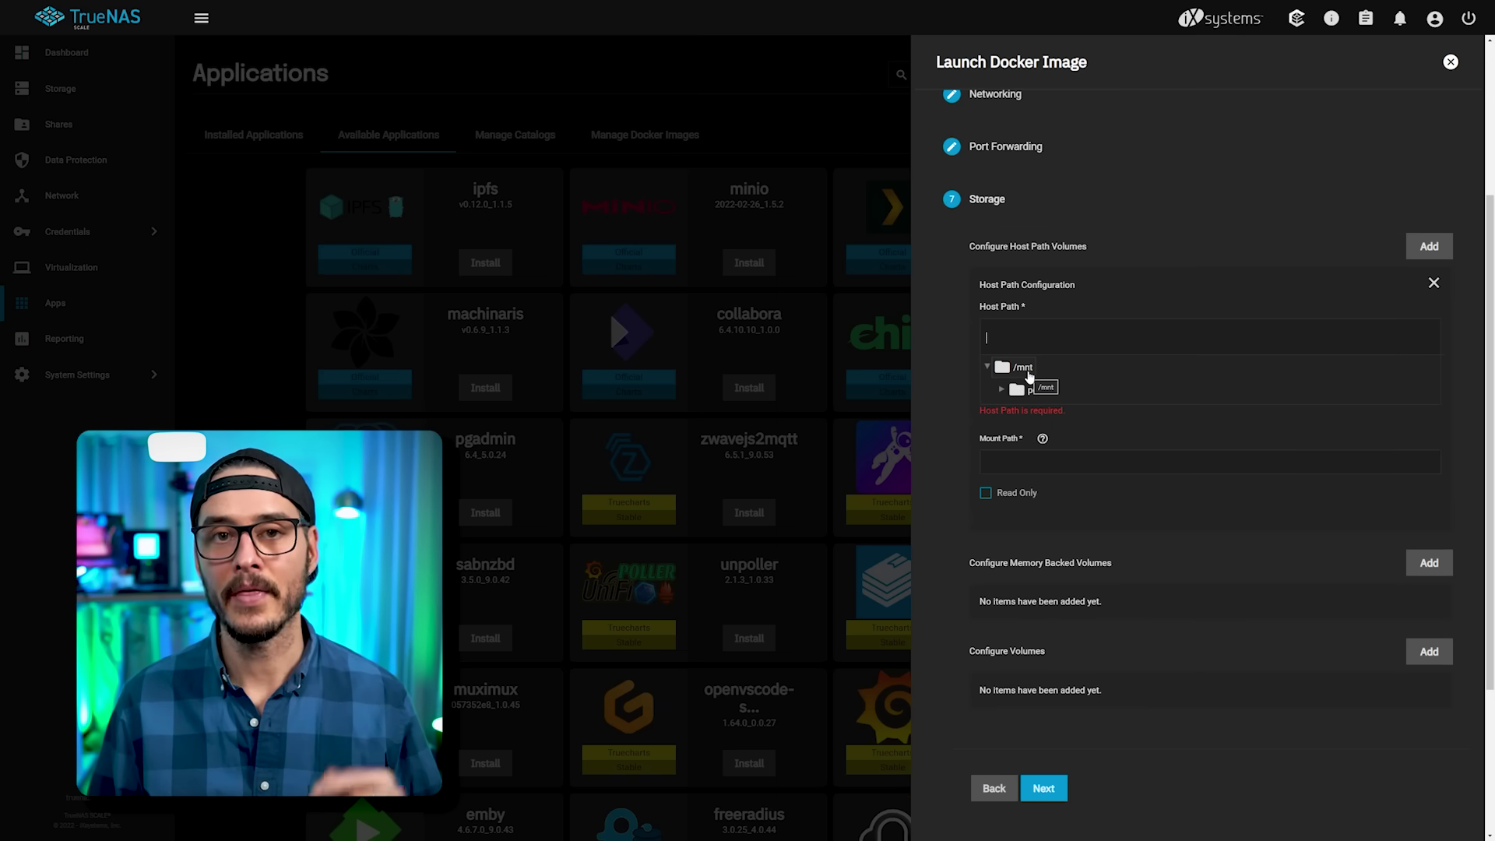
{"action": "left_click", "coordinate": [1036, 455]}
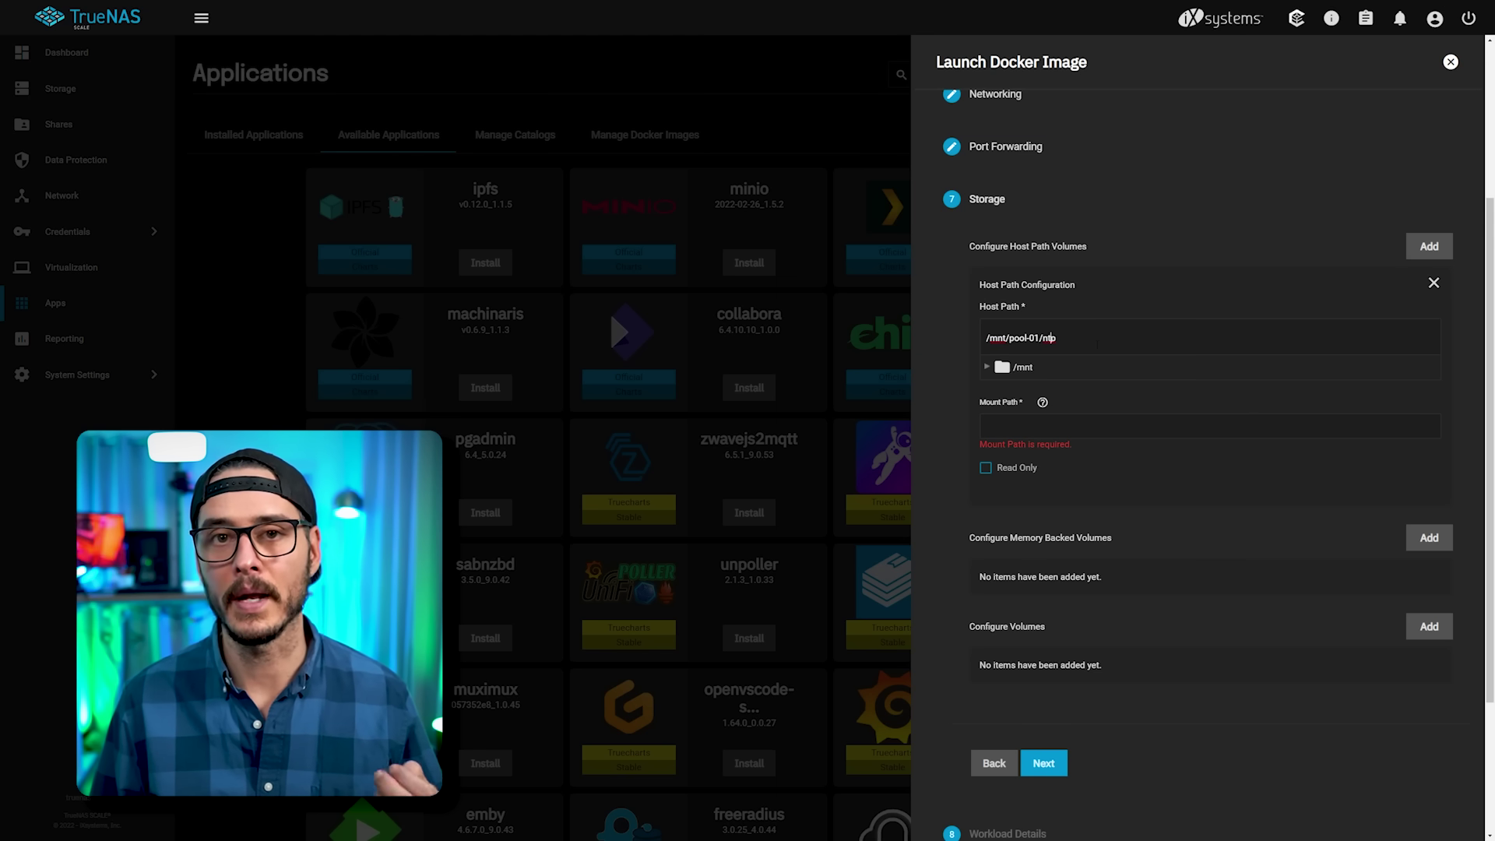
{"action": "left_click", "coordinate": [1207, 425]}
{"action": "type", "text": "/config"}
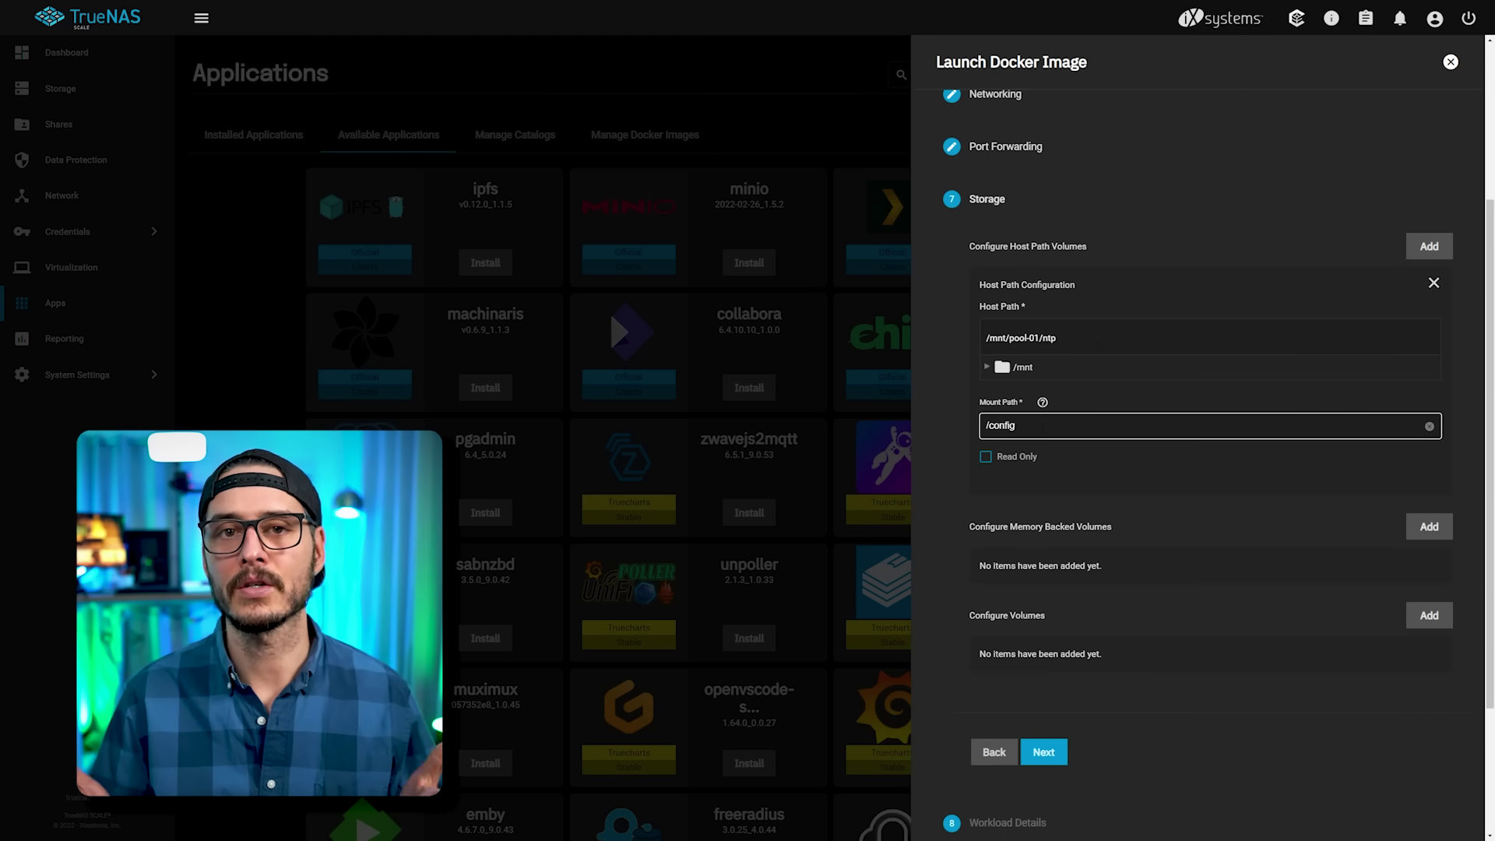
{"action": "key", "text": "ctrl+a"}
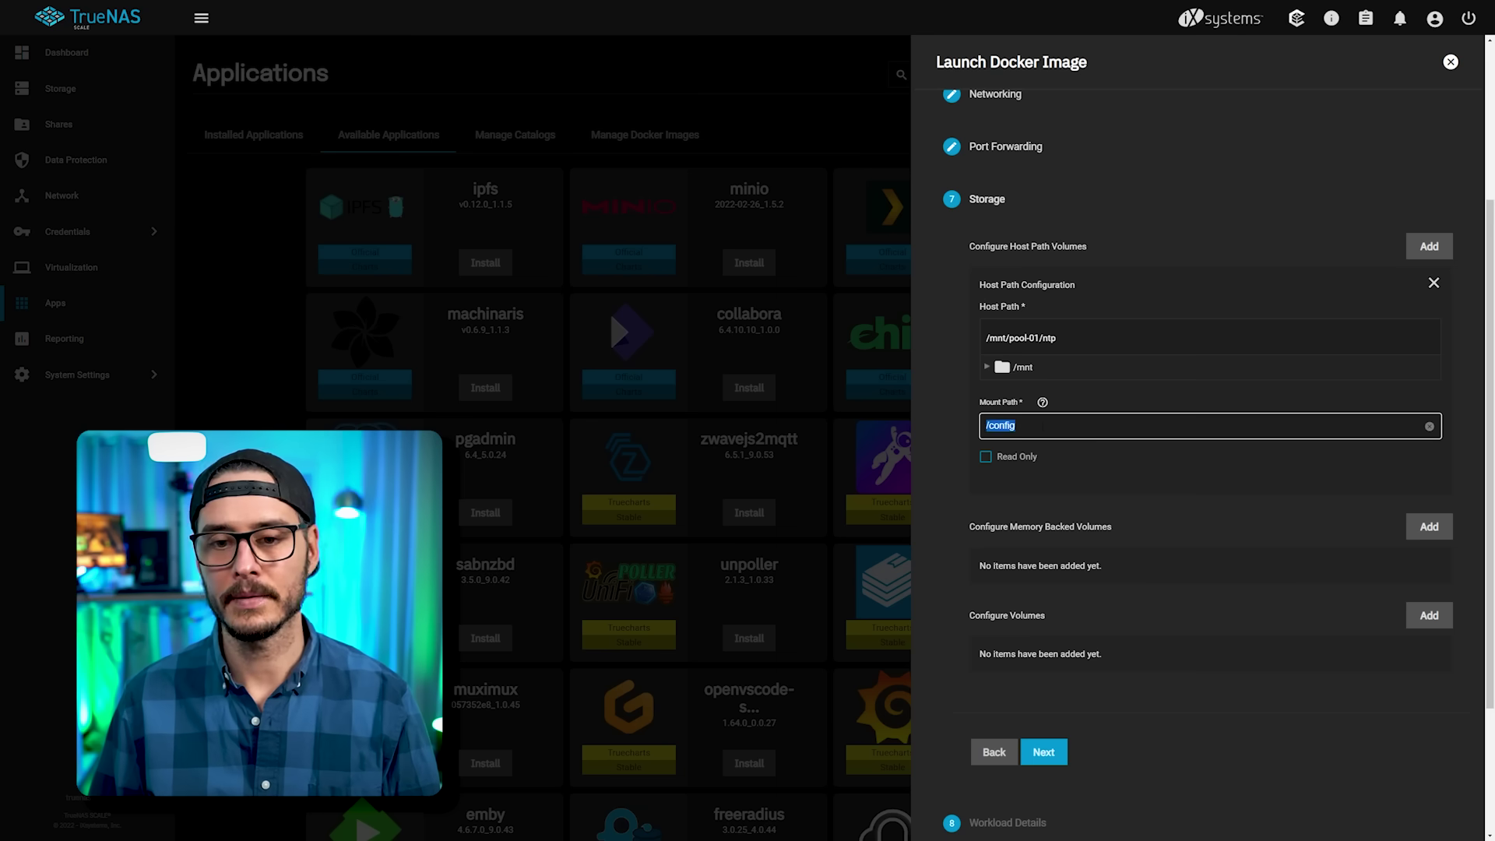
{"action": "key", "text": "BackSpace"}
{"action": "key", "text": "shift+Tab"}
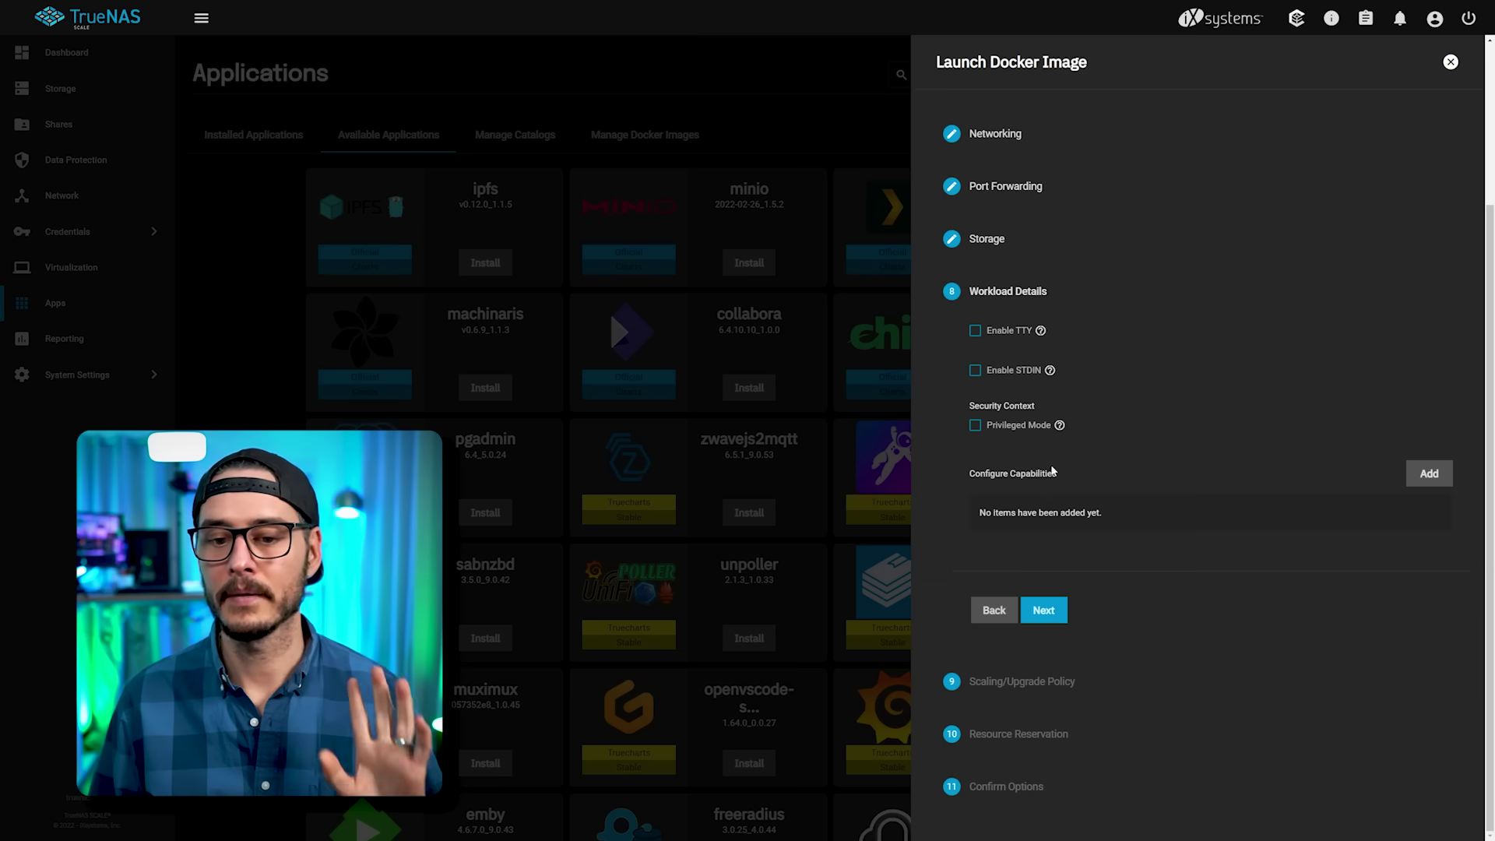
- Keep the default workload, scaling/upgrade and resource reservation settings, then save to install the ntp app
{"action": "left_click", "coordinate": [1044, 612]}
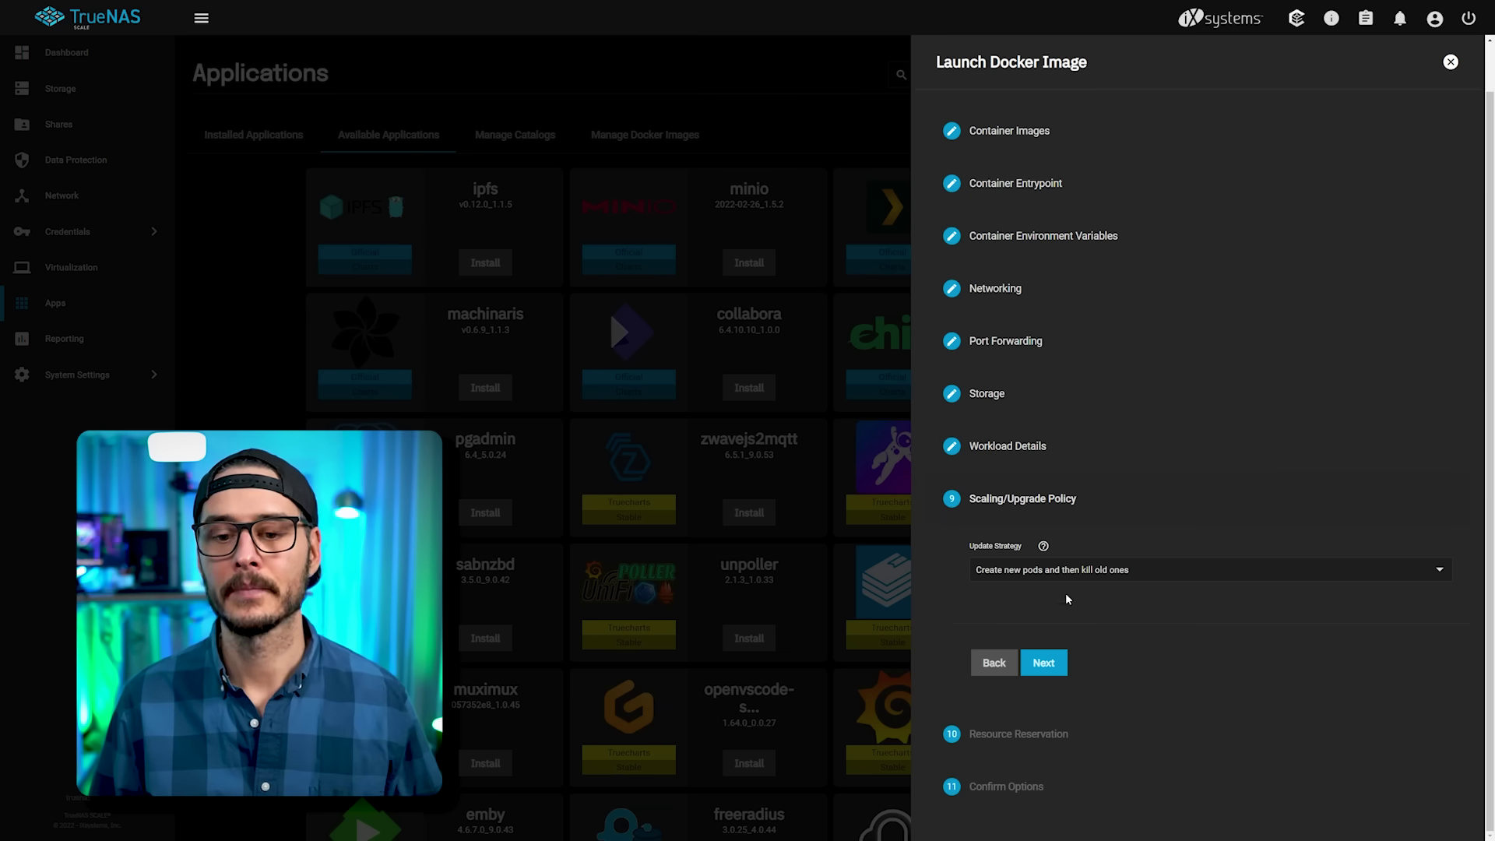
{"action": "left_click", "coordinate": [1043, 663]}
{"action": "left_click", "coordinate": [1044, 711]}
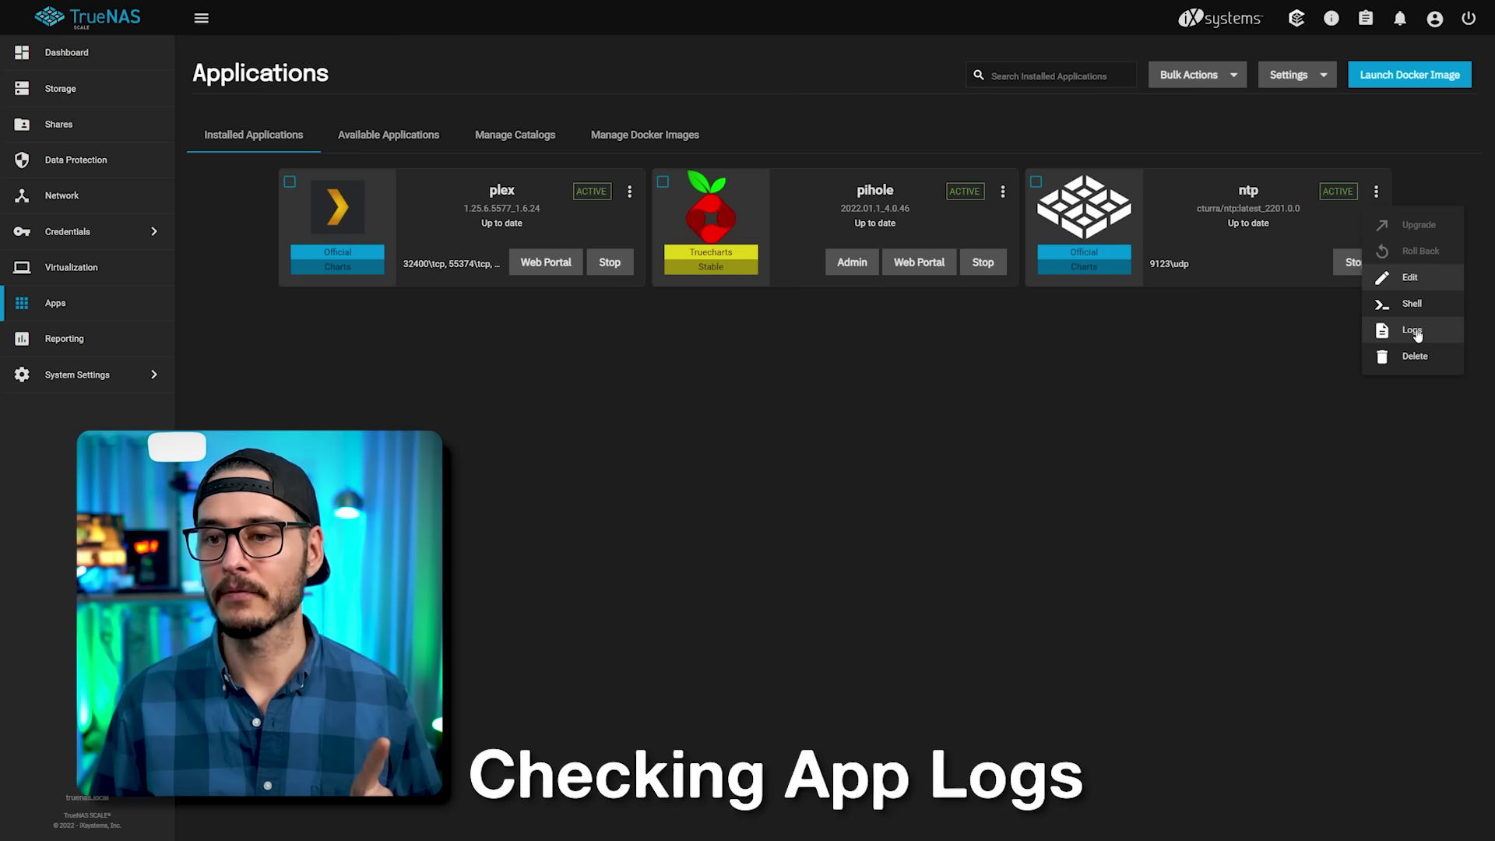
{"action": "left_click", "coordinate": [1414, 330]}
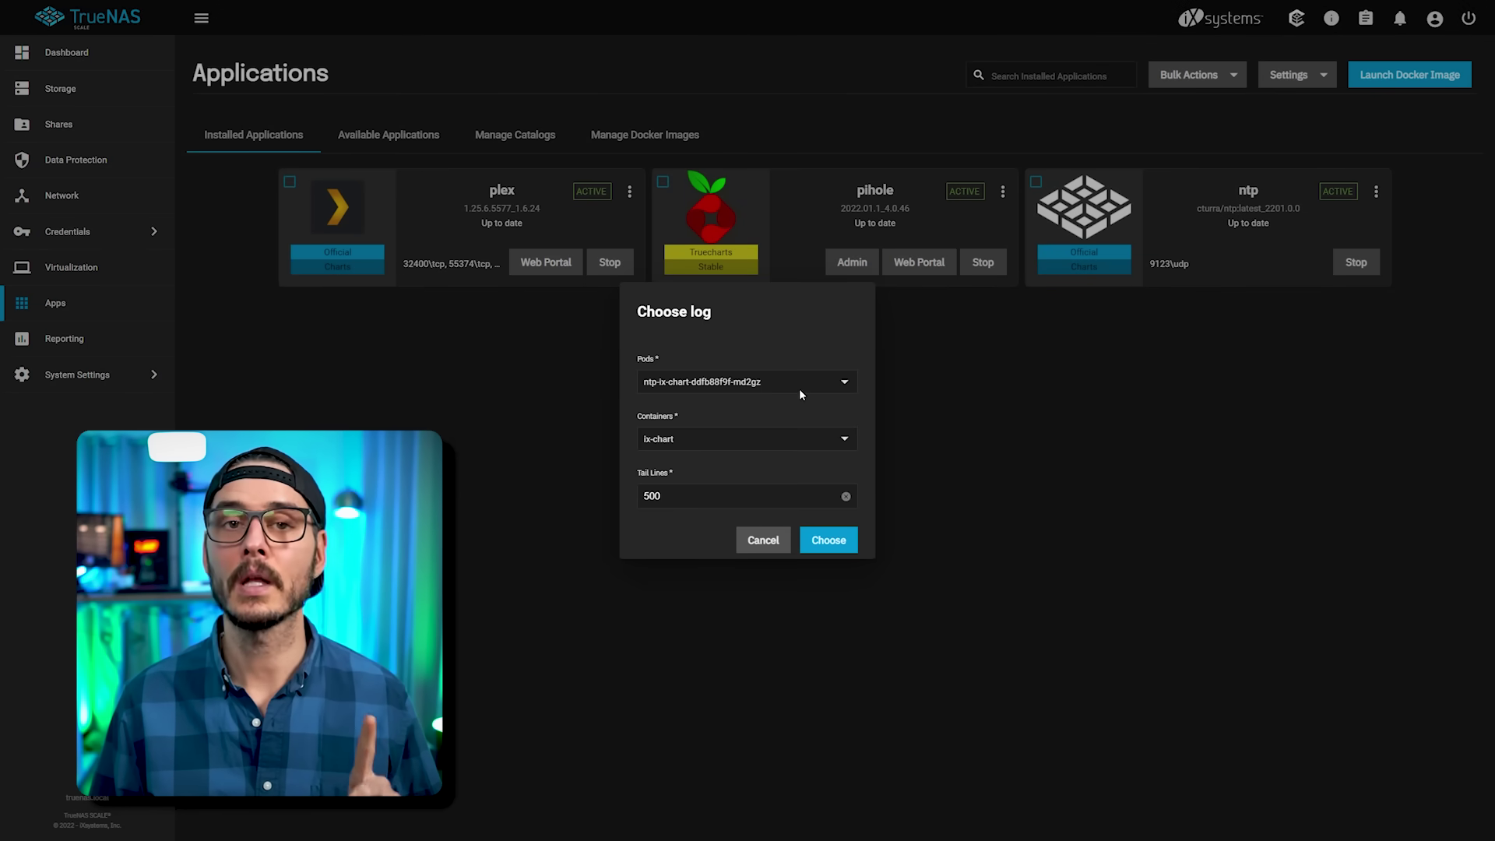
{"action": "left_click", "coordinate": [744, 387]}
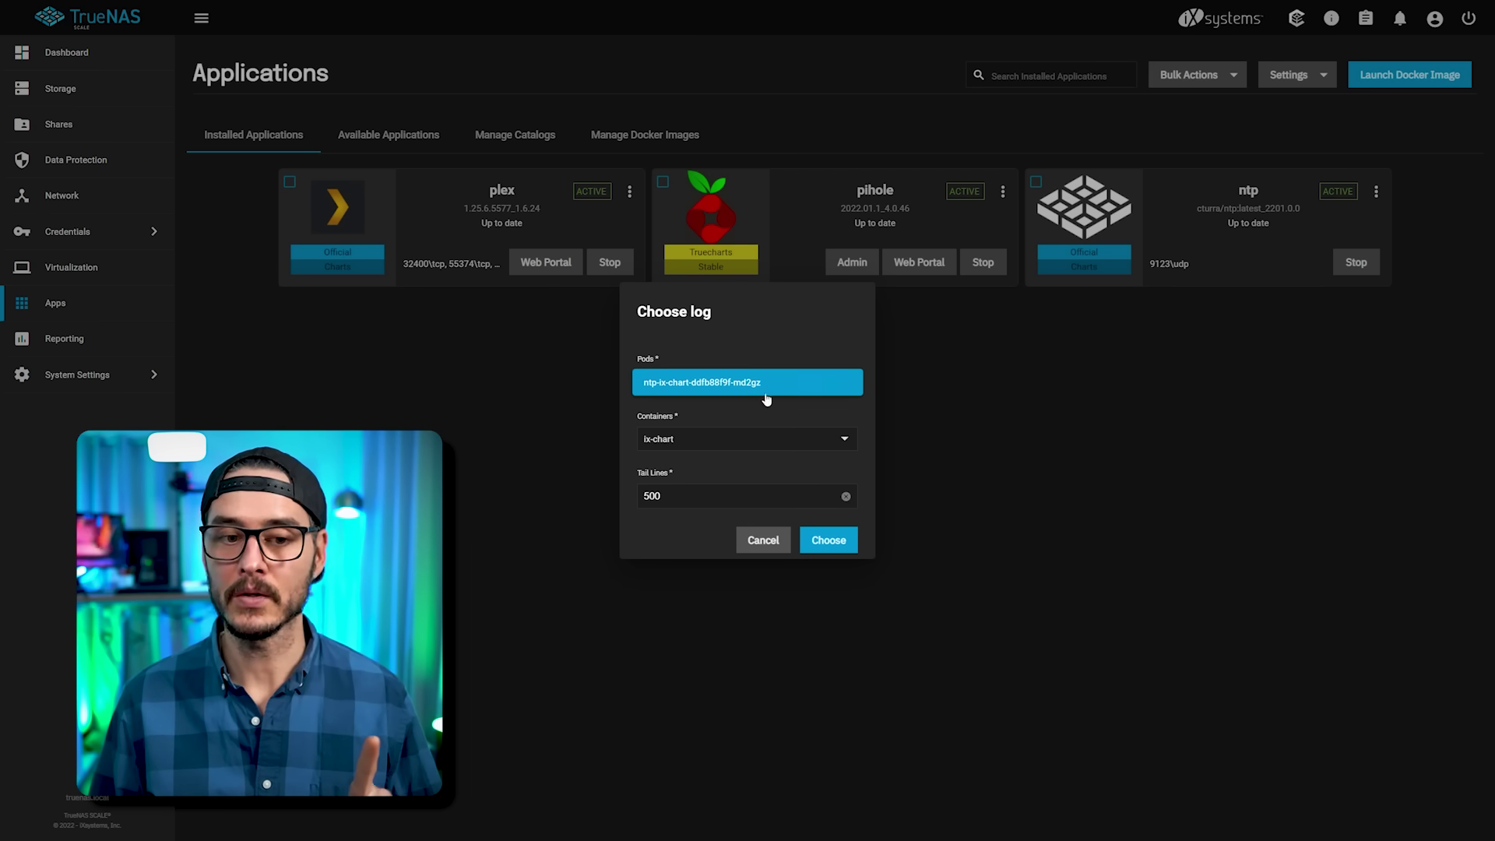
{"action": "left_click", "coordinate": [754, 382]}
{"action": "left_click", "coordinate": [731, 441]}
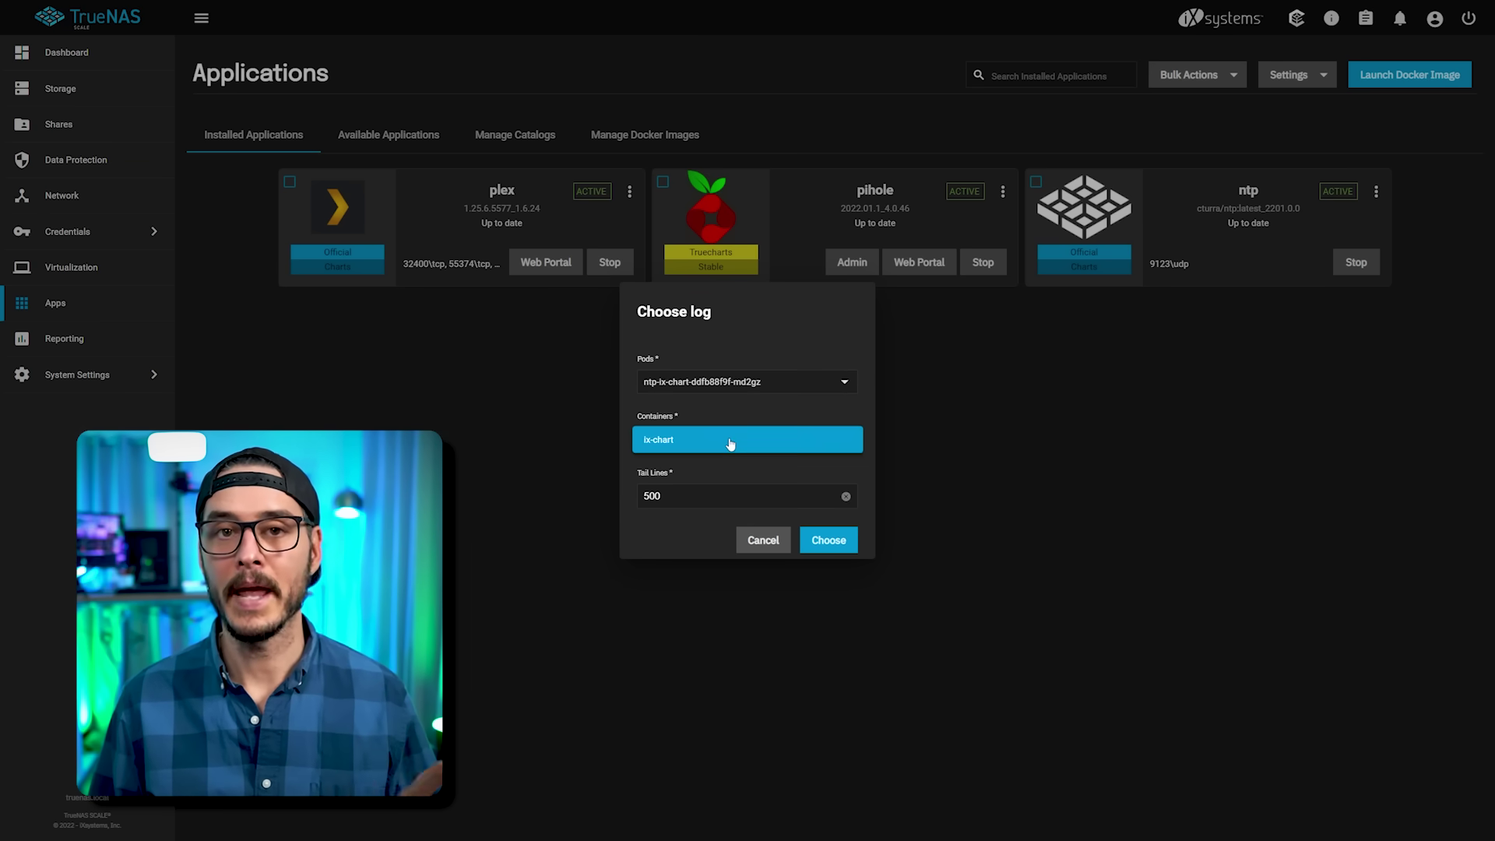
{"action": "left_click", "coordinate": [731, 444]}
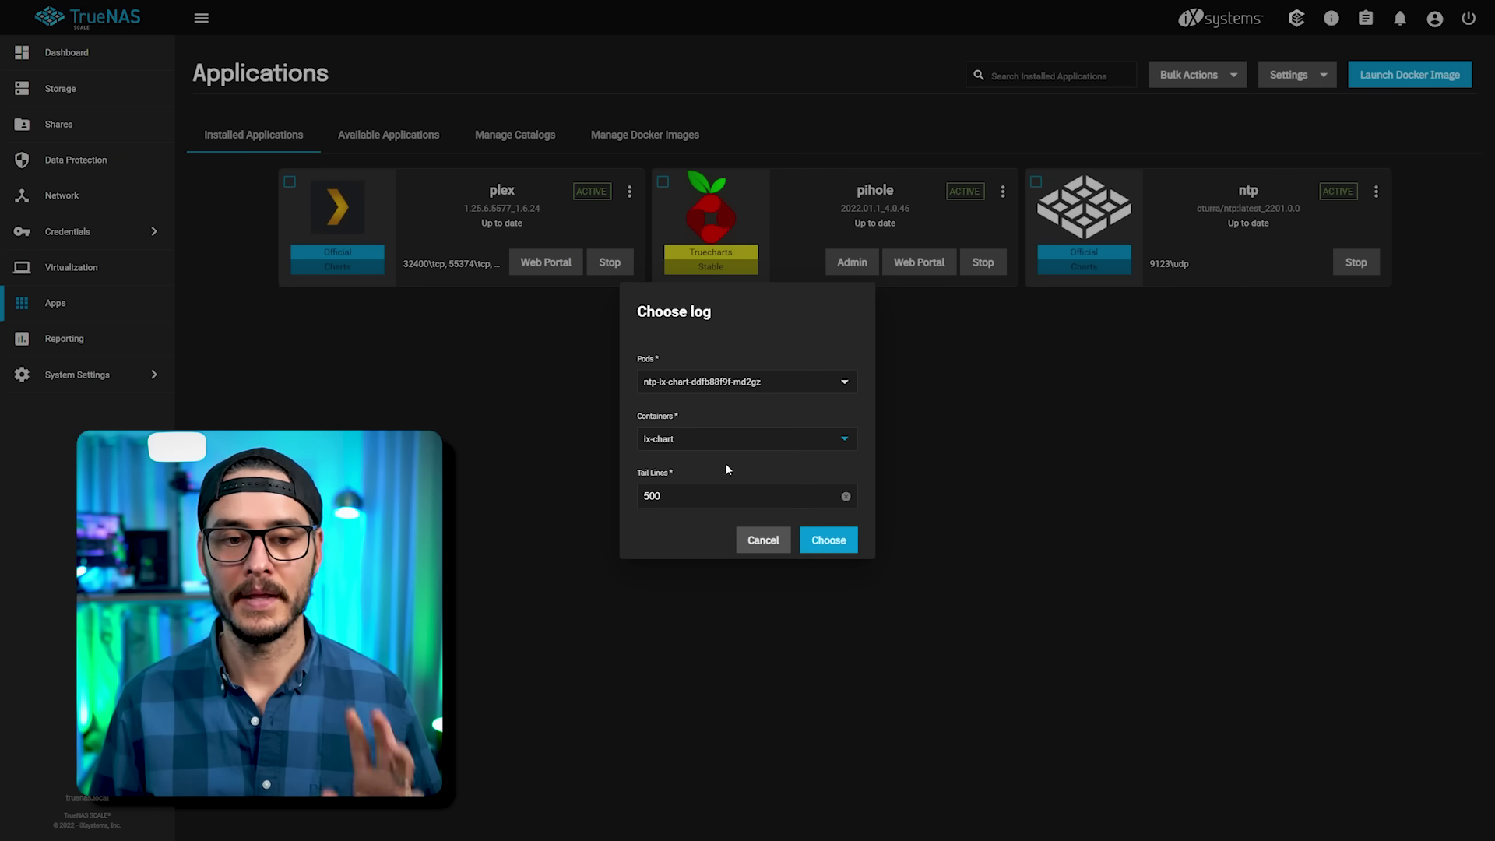
{"action": "left_click", "coordinate": [823, 545]}
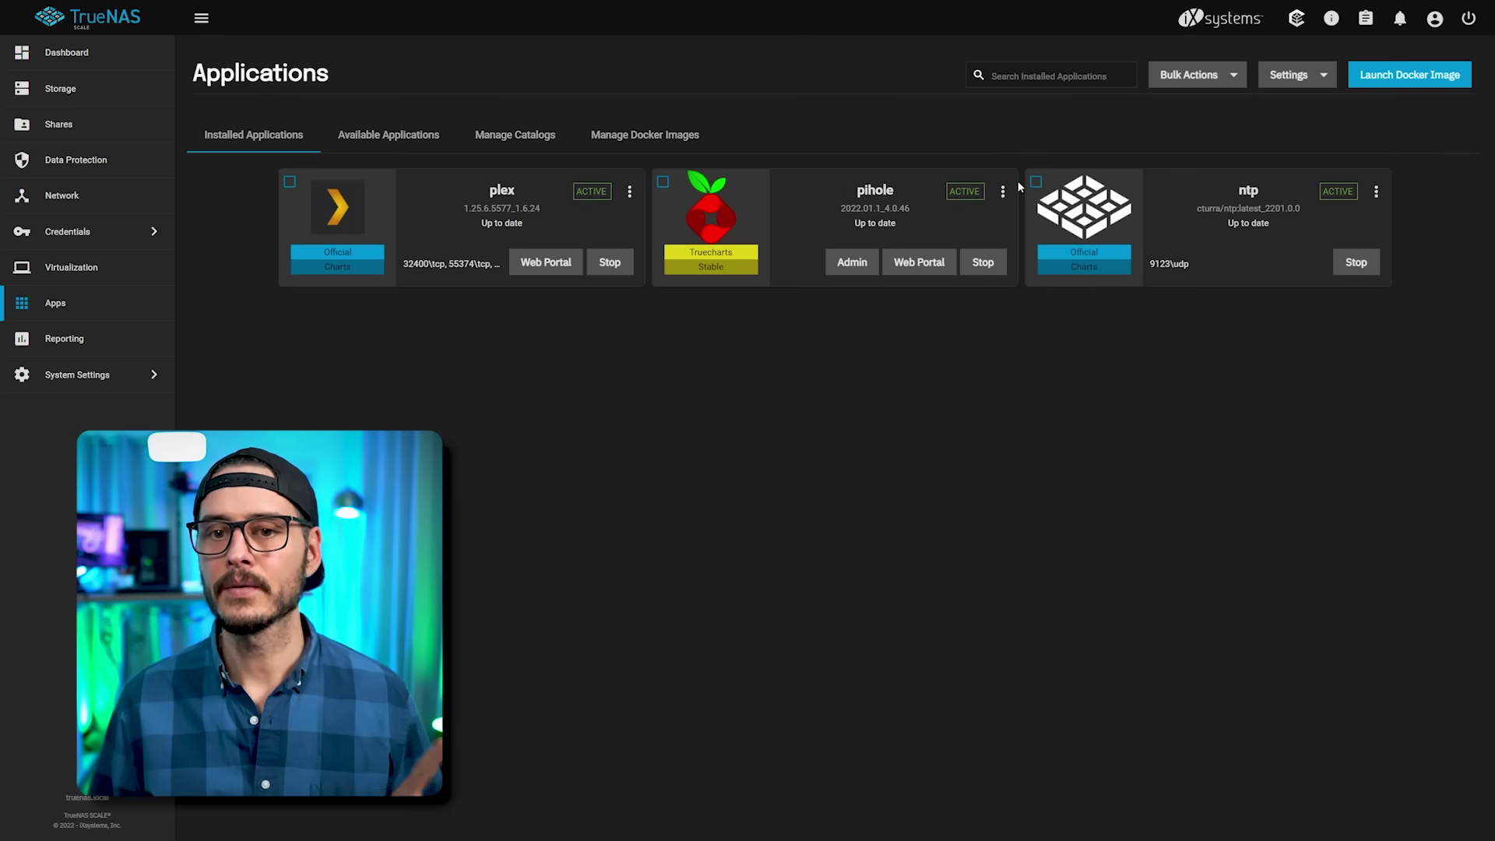
{"action": "left_click", "coordinate": [1003, 191]}
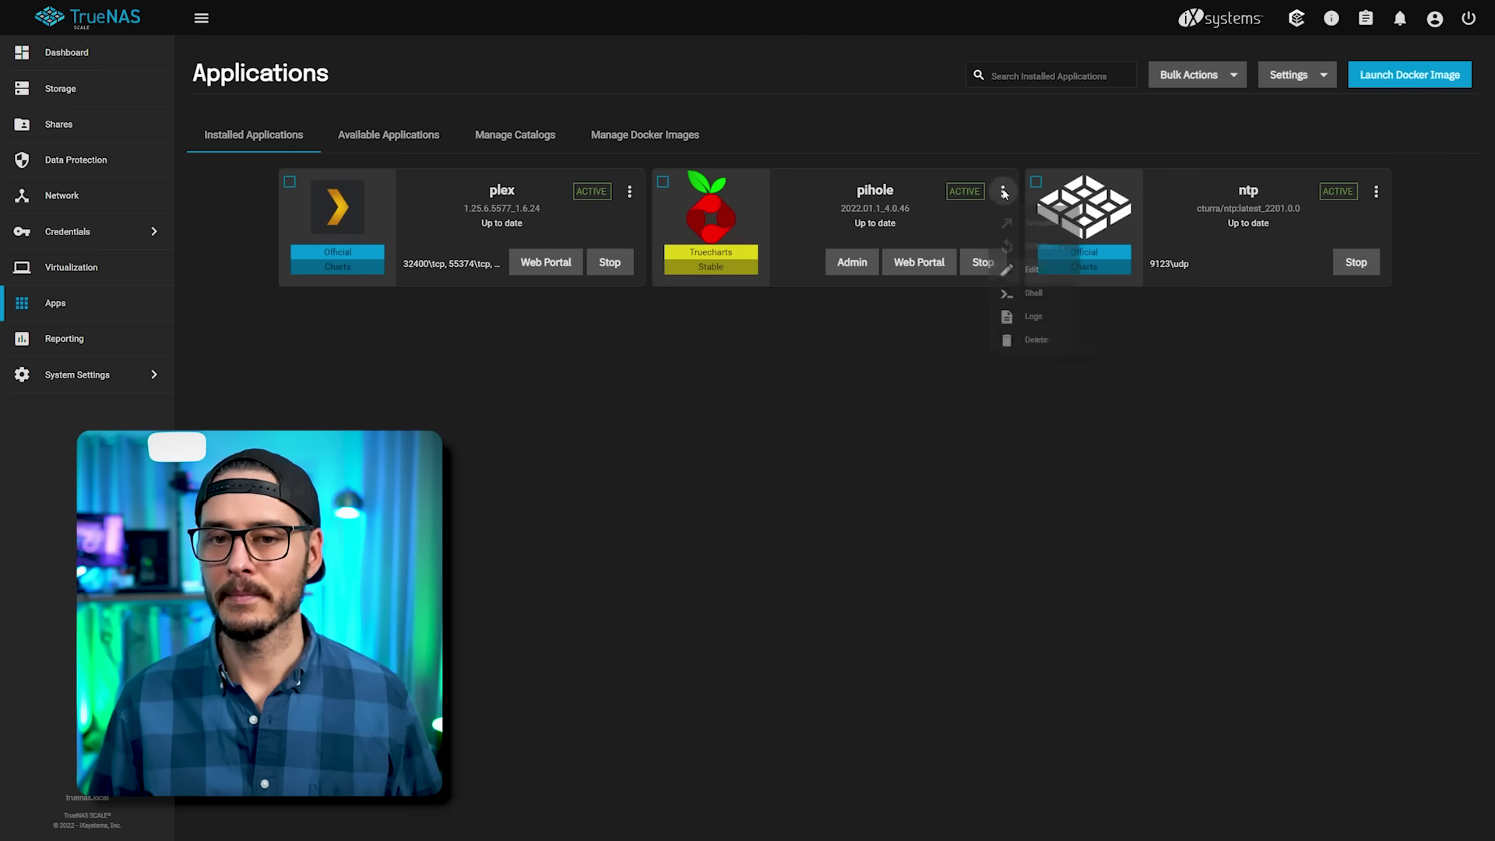
{"action": "left_click", "coordinate": [1025, 331]}
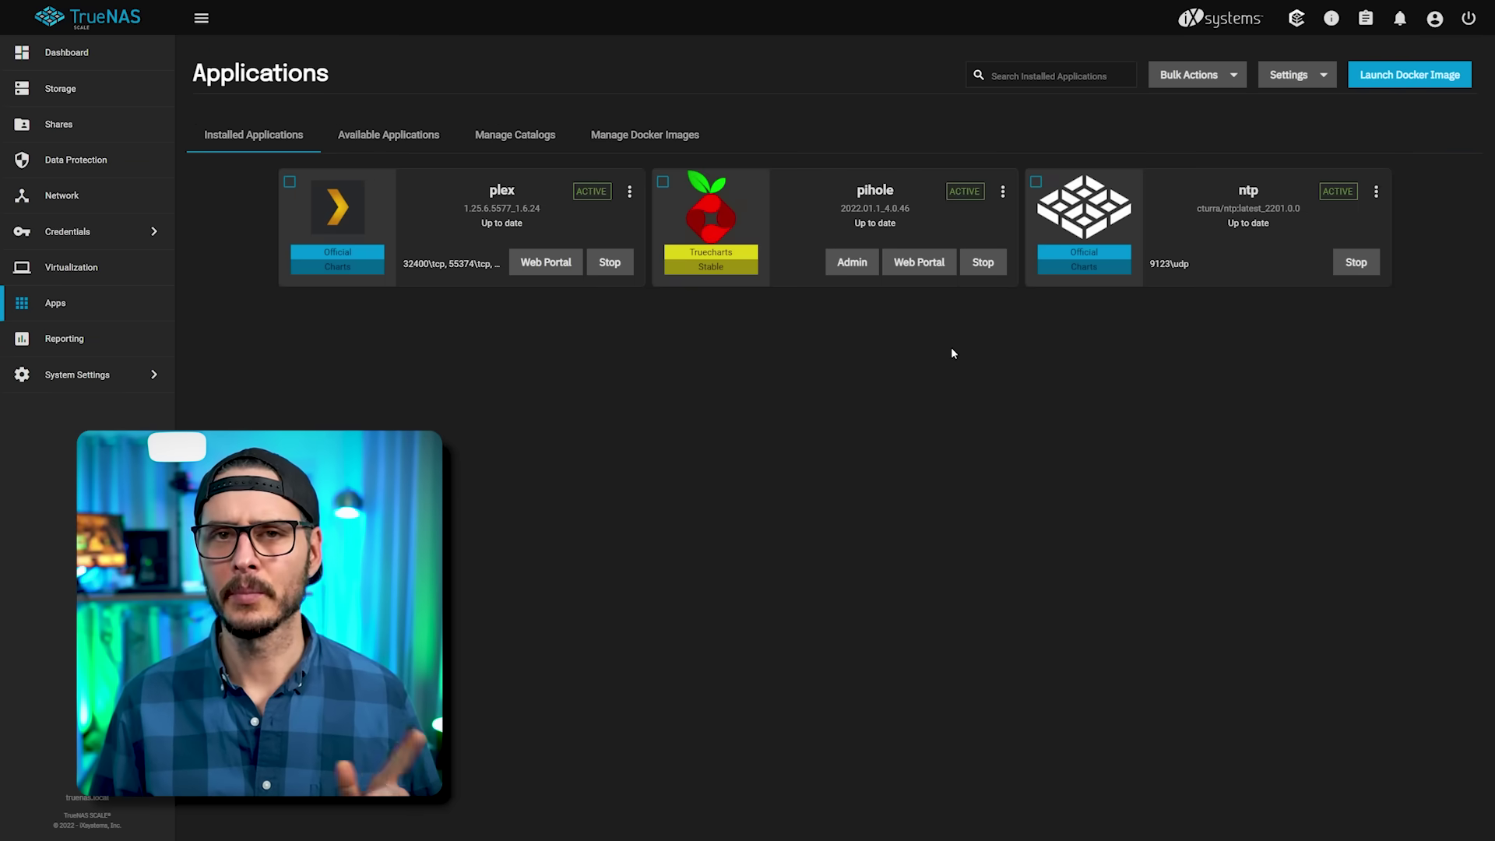
- Start a /bin/sh shell in the pihole pod's pihole container, then return to Installed Applications
{"action": "left_click", "coordinate": [1005, 192]}
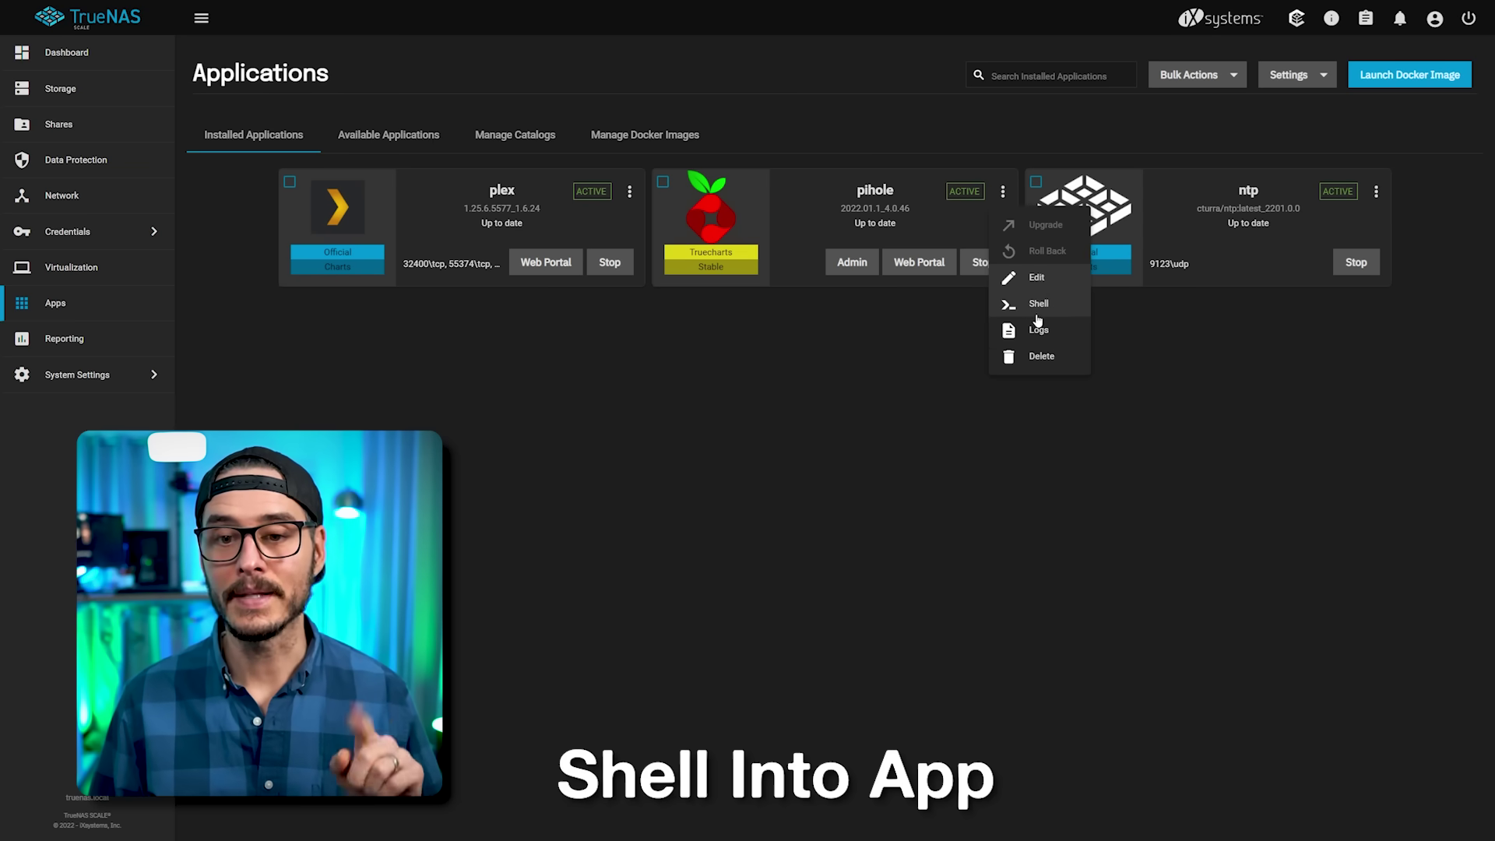
{"action": "left_click", "coordinate": [1033, 309]}
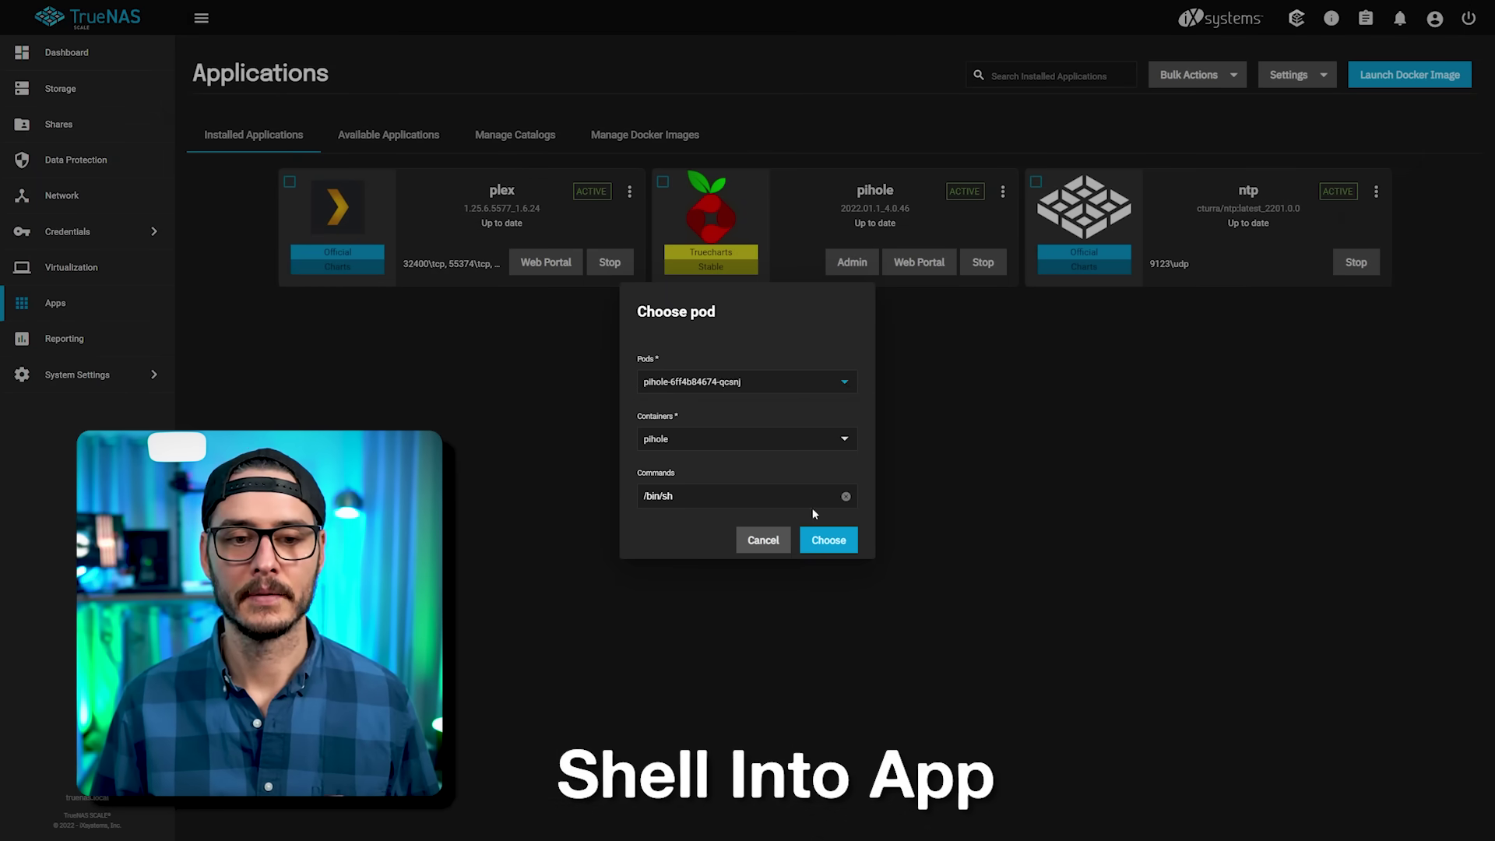
{"action": "left_click", "coordinate": [764, 386]}
{"action": "left_click", "coordinate": [764, 385]}
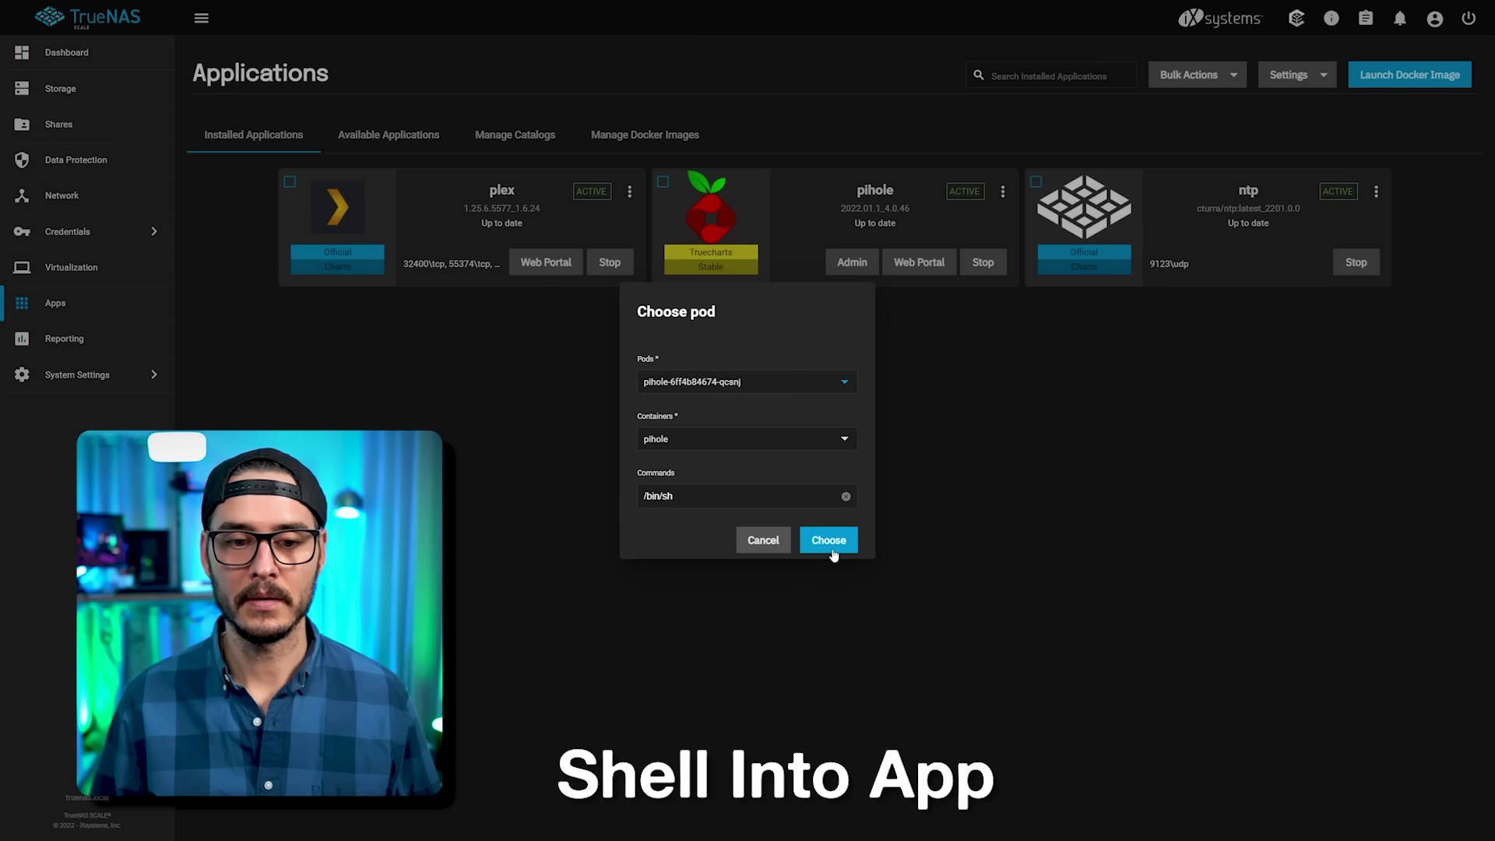
{"action": "left_click", "coordinate": [717, 440]}
{"action": "left_click", "coordinate": [724, 484]}
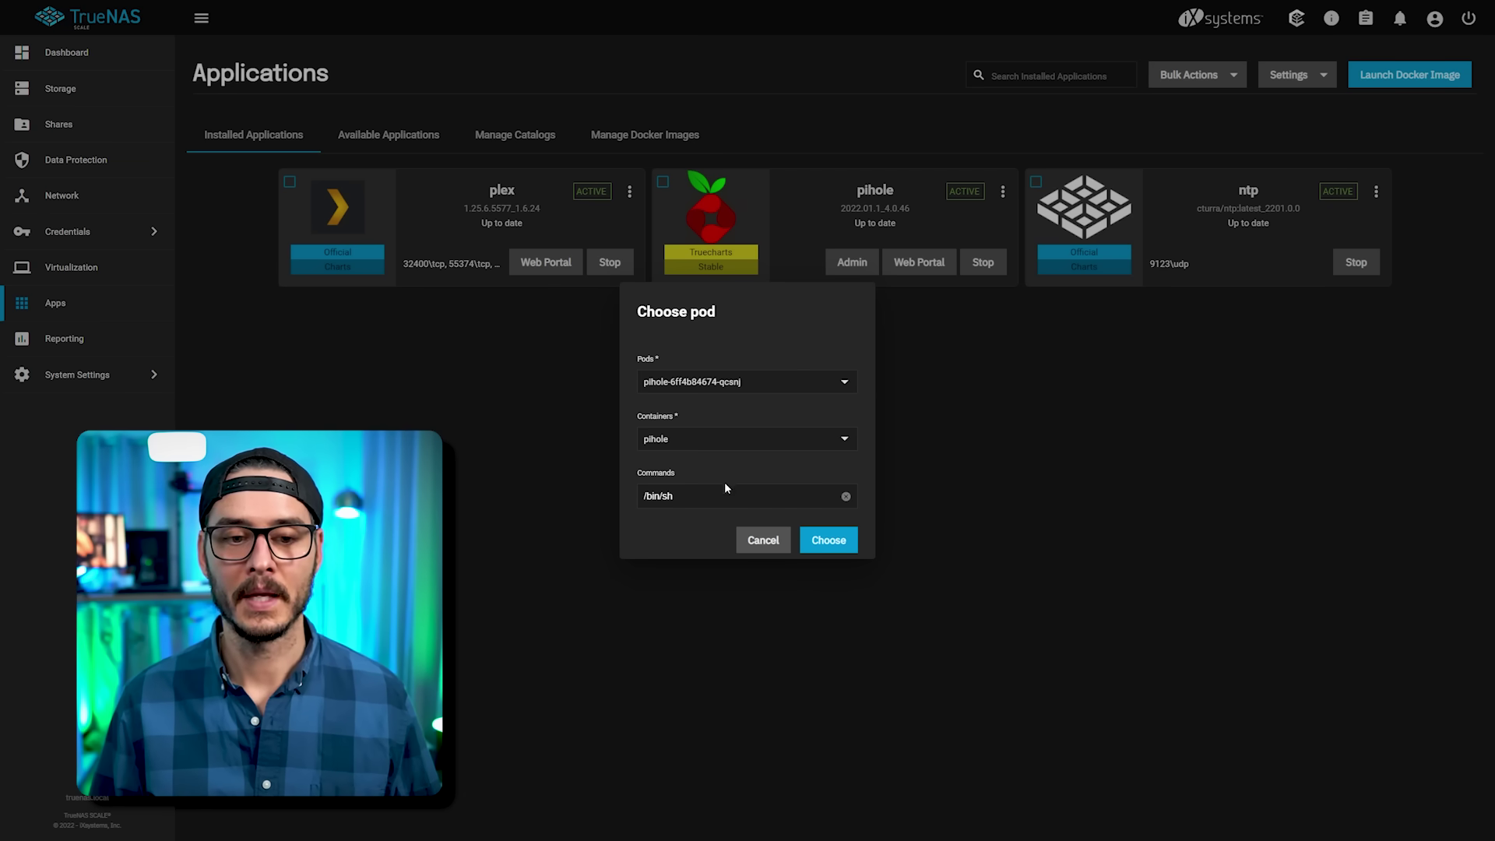
{"action": "left_click", "coordinate": [724, 490]}
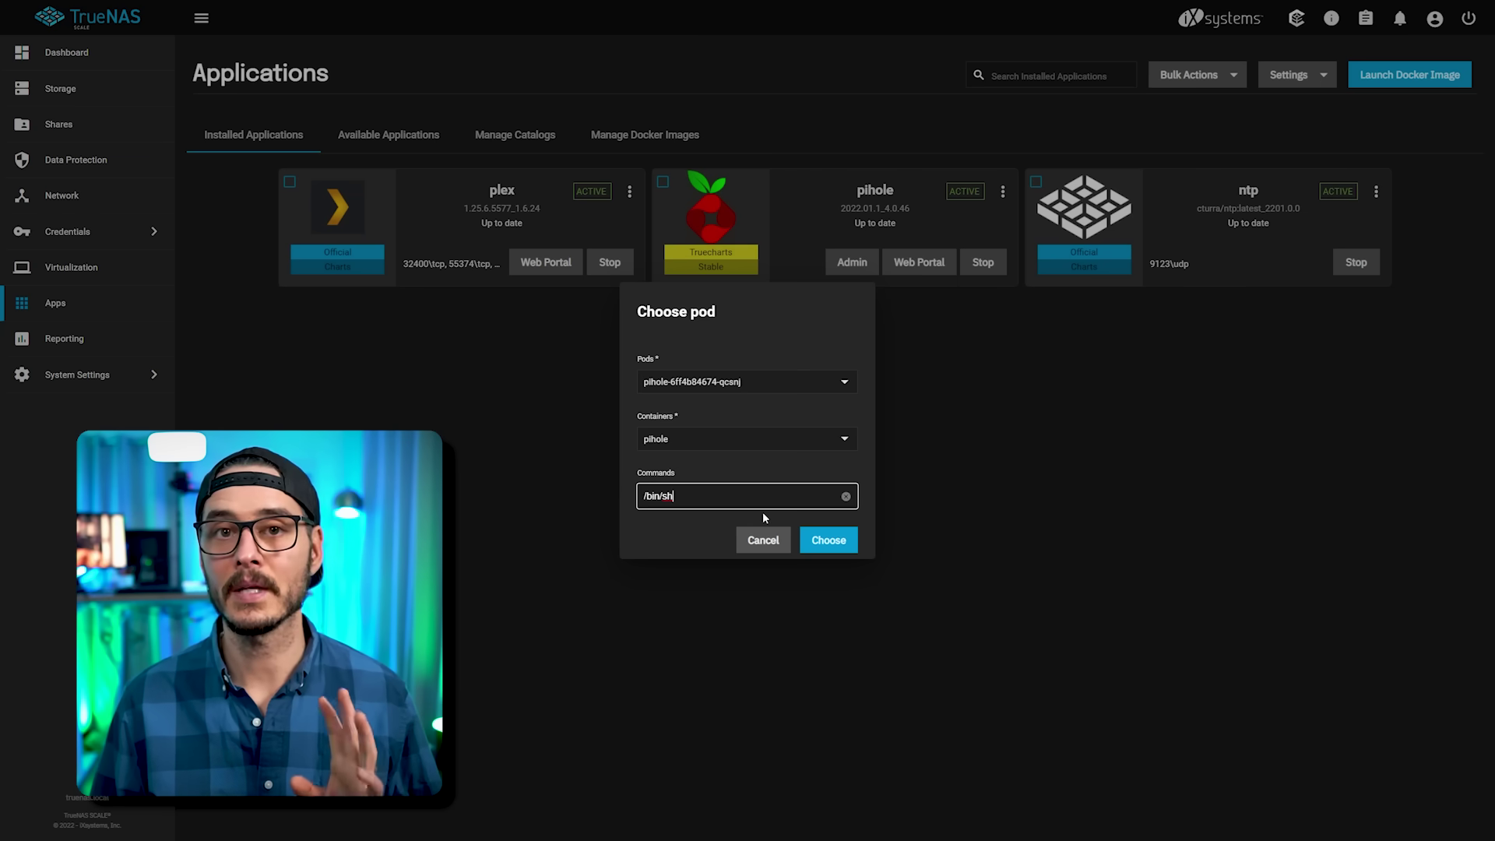
{"action": "left_click", "coordinate": [830, 541]}
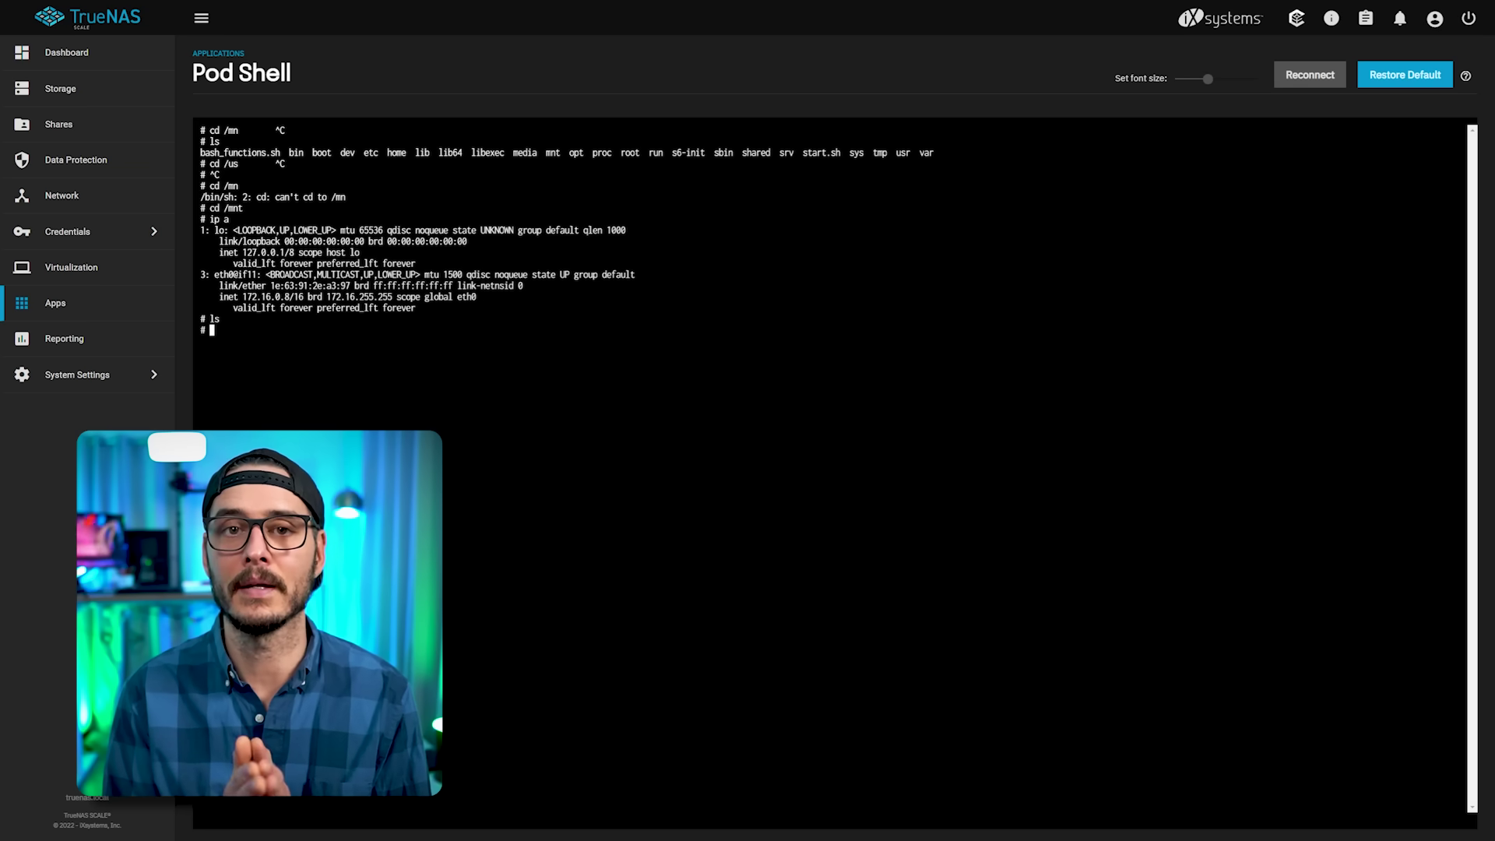
{"action": "left_click", "coordinate": [218, 53]}
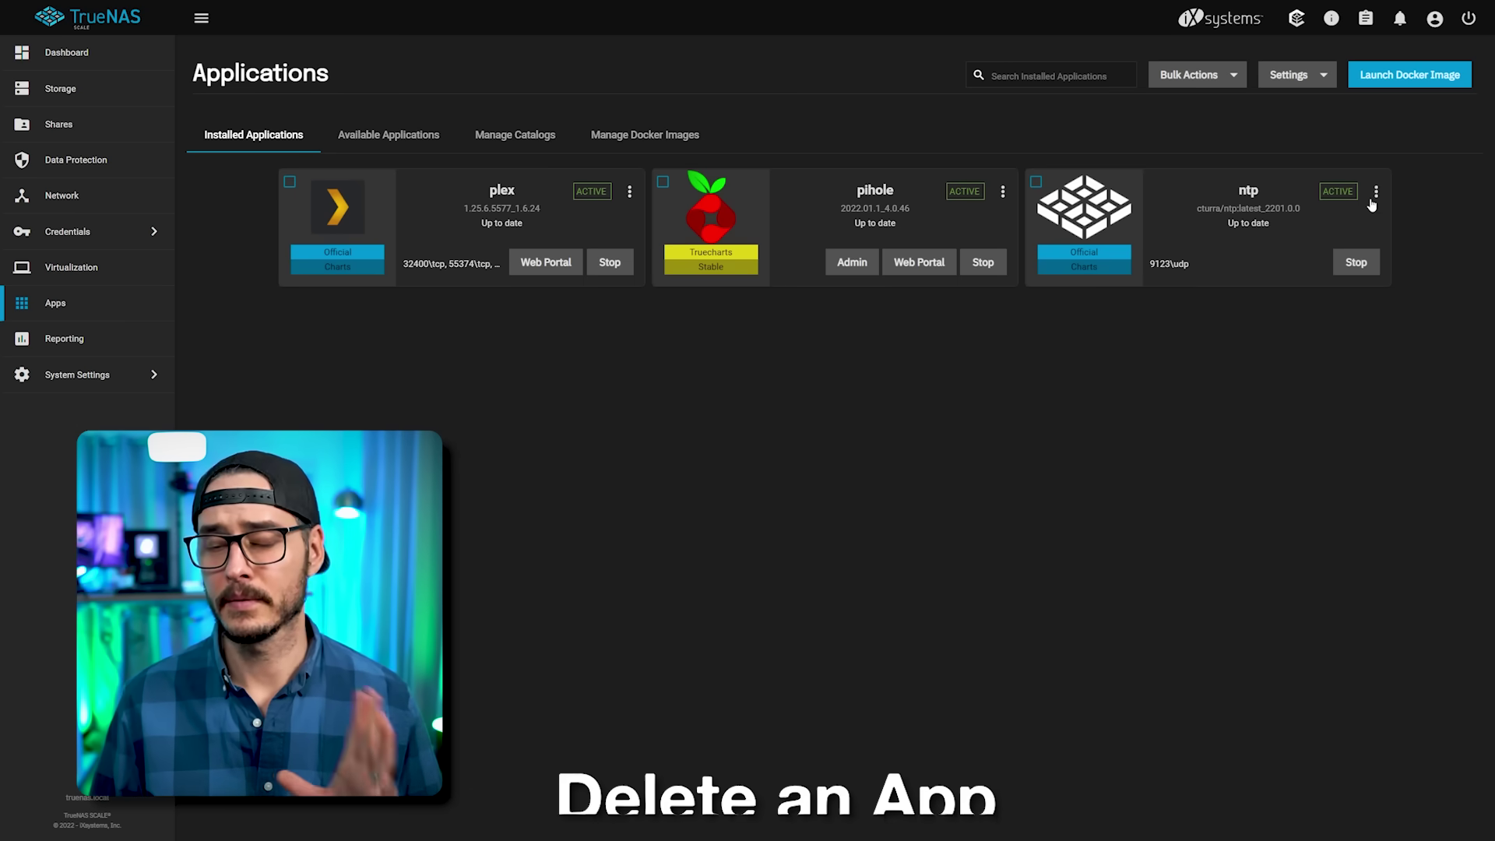
- Delete the ntp app, ticking Confirm and continuing with the removal
{"action": "left_click", "coordinate": [1376, 193]}
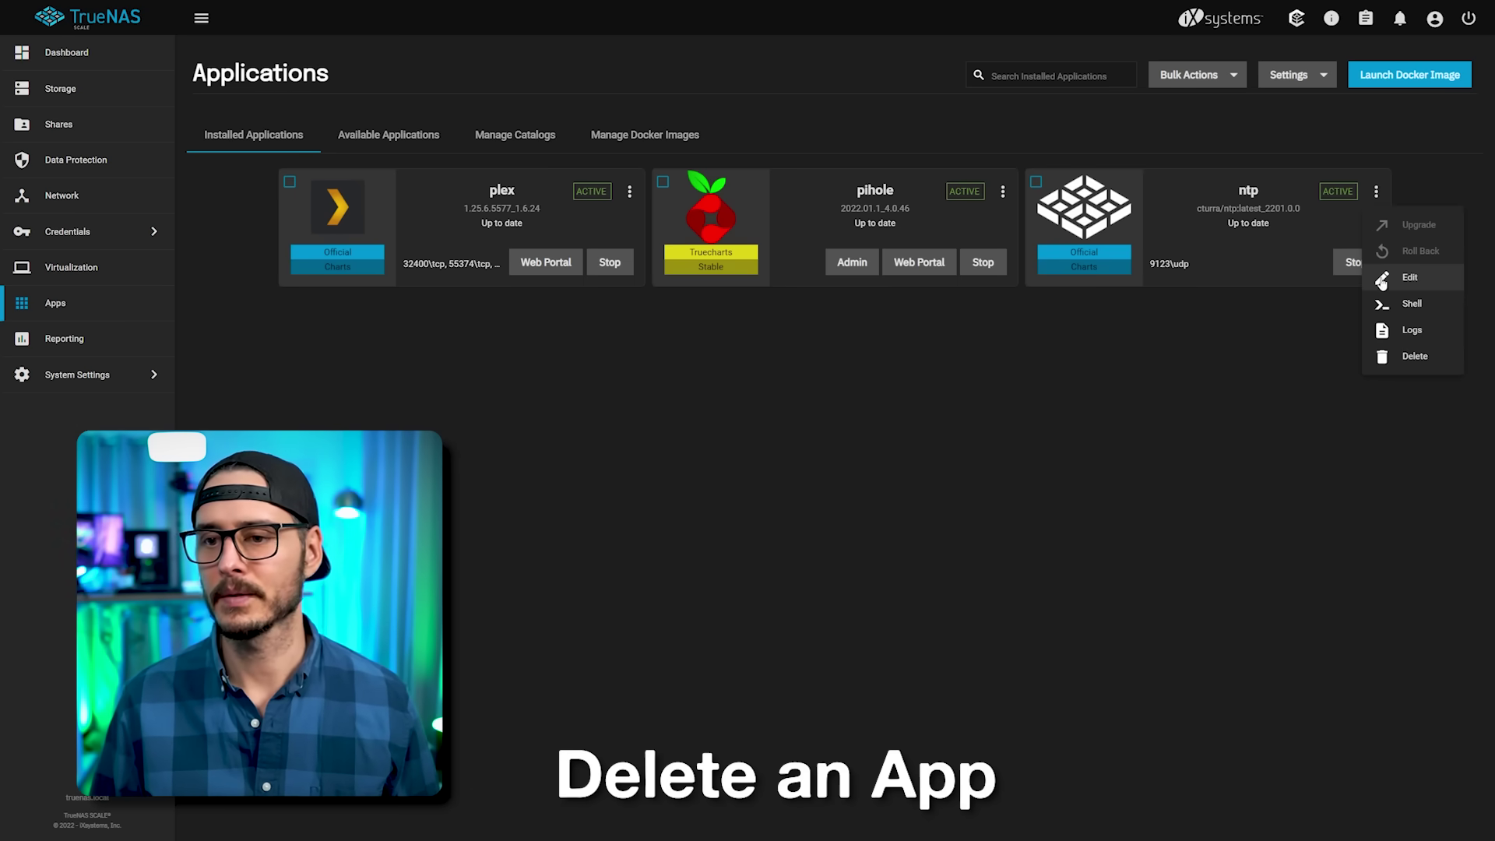
{"action": "left_click", "coordinate": [1400, 356]}
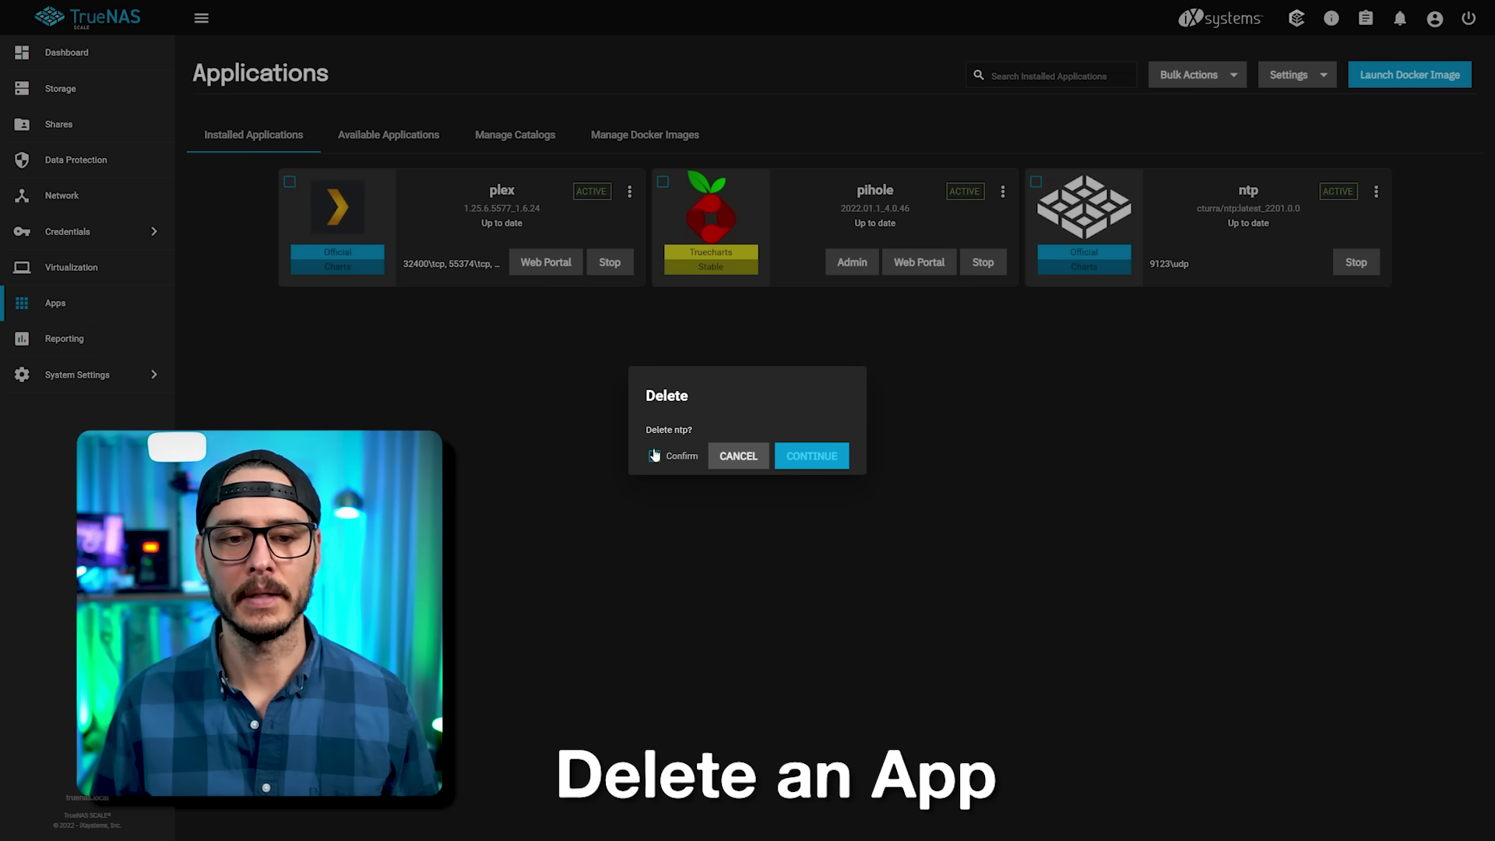
{"action": "left_click", "coordinate": [655, 455]}
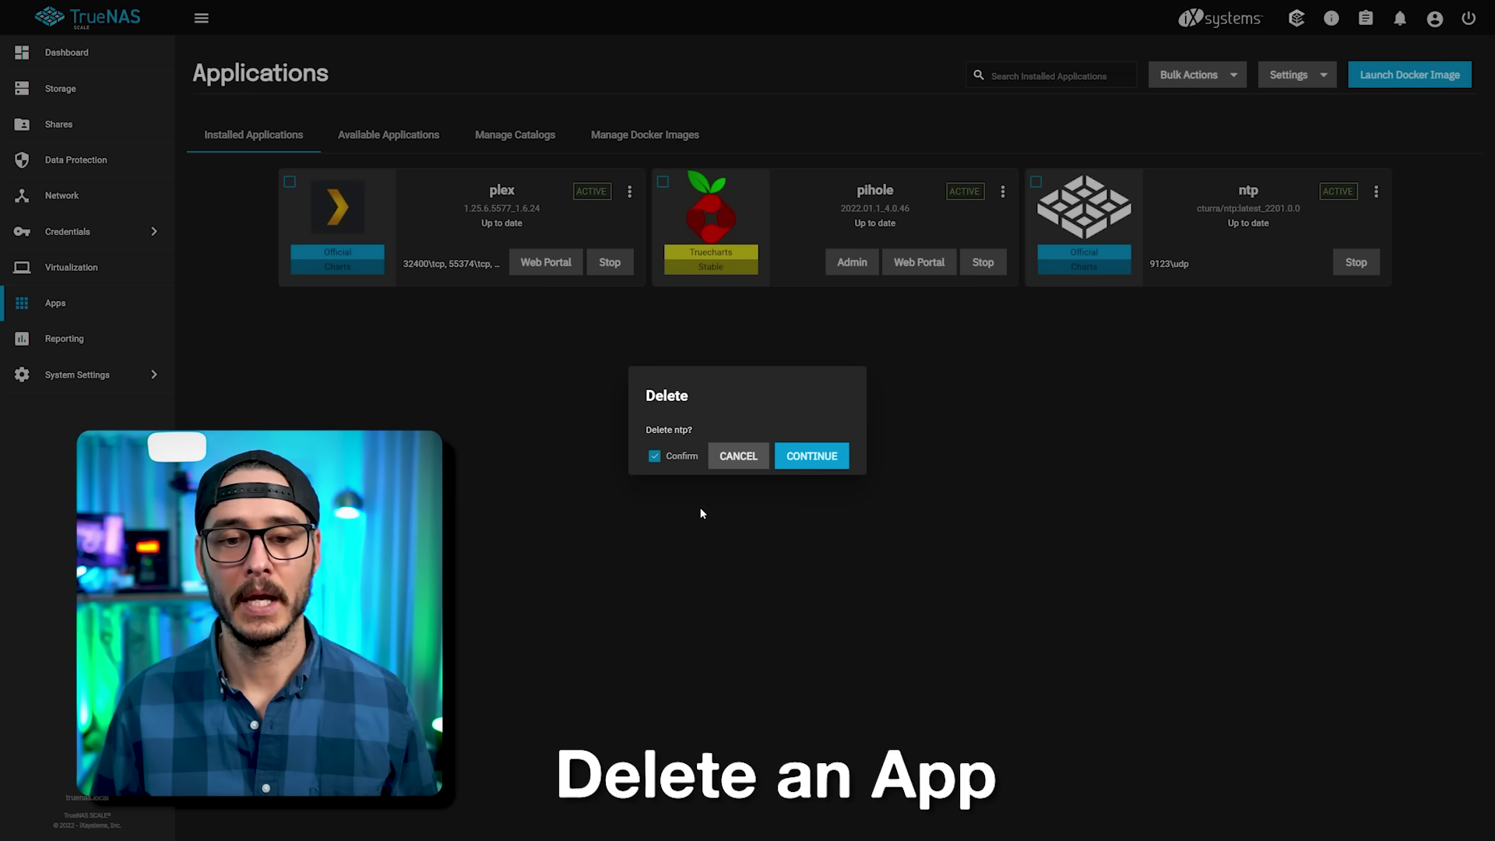
{"action": "left_click", "coordinate": [819, 459]}
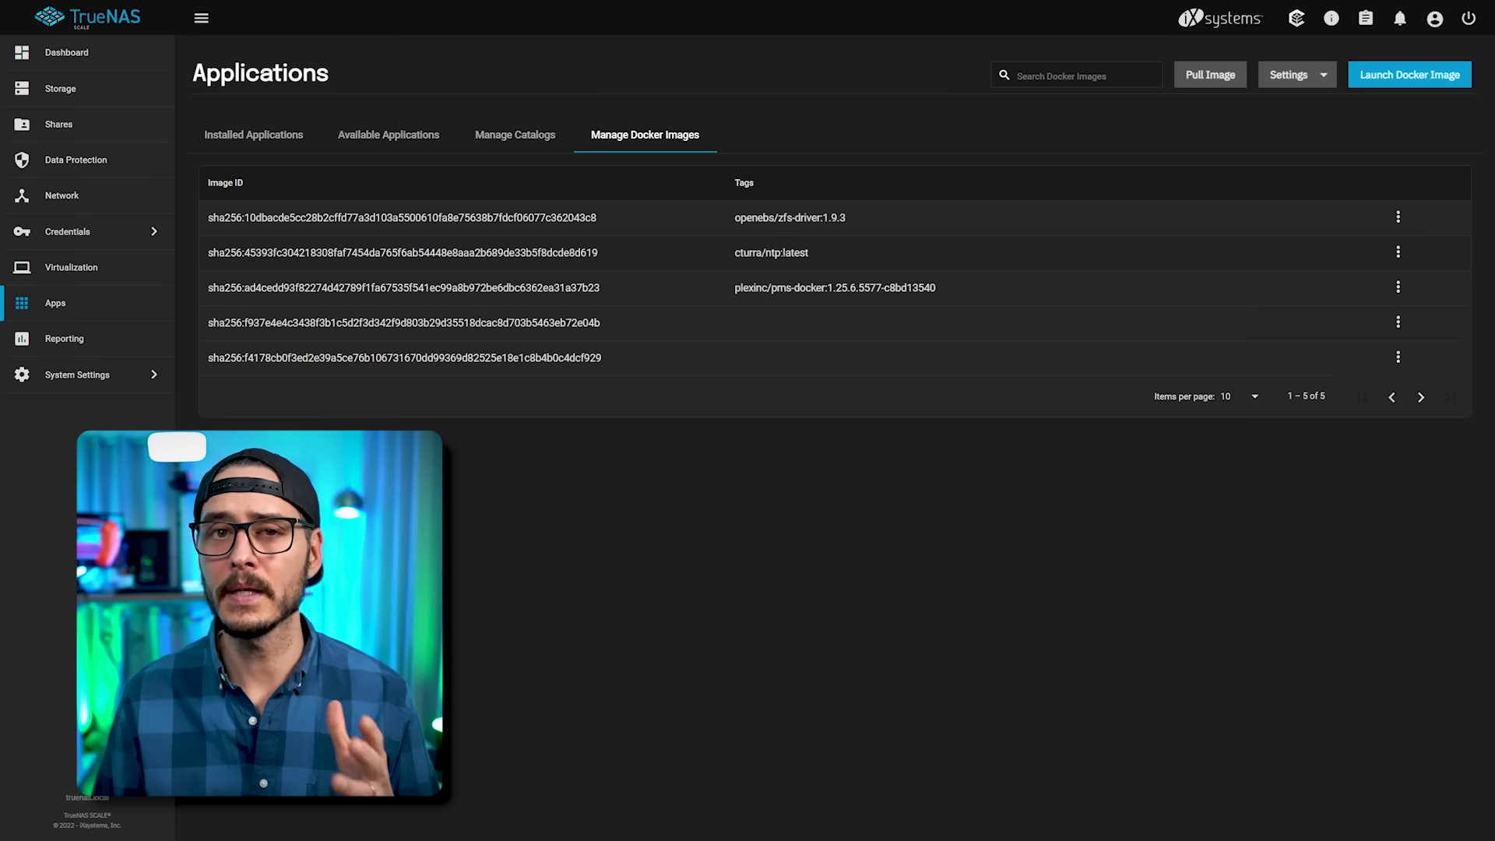
- Delete the cached cturra/ntp:latest Docker image, ticking Confirm before deleting
{"action": "left_click", "coordinate": [1399, 253]}
{"action": "left_click", "coordinate": [1412, 306]}
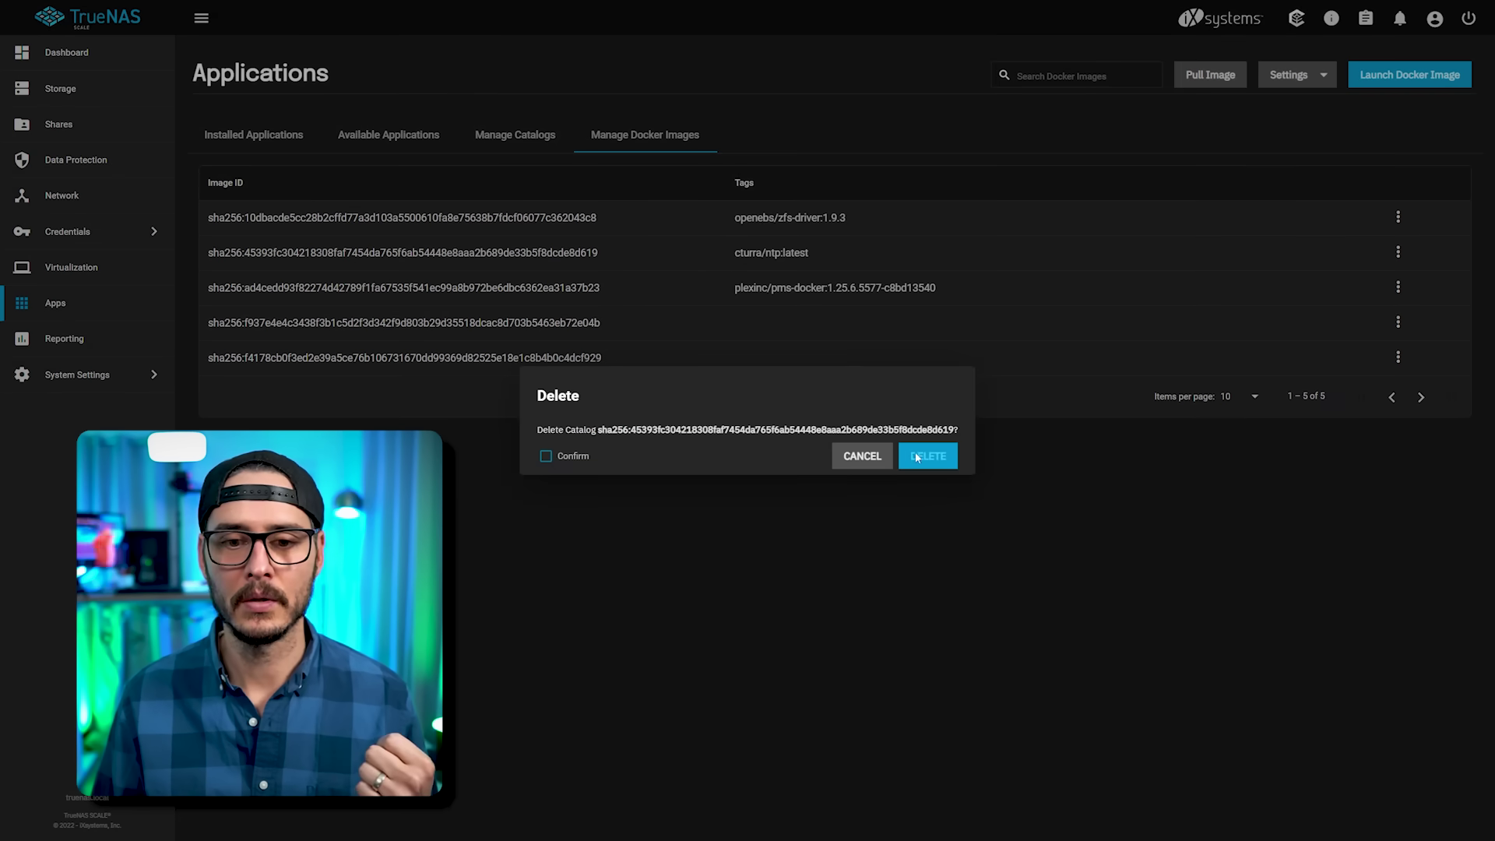
{"action": "left_click", "coordinate": [576, 458]}
{"action": "left_click", "coordinate": [917, 458]}
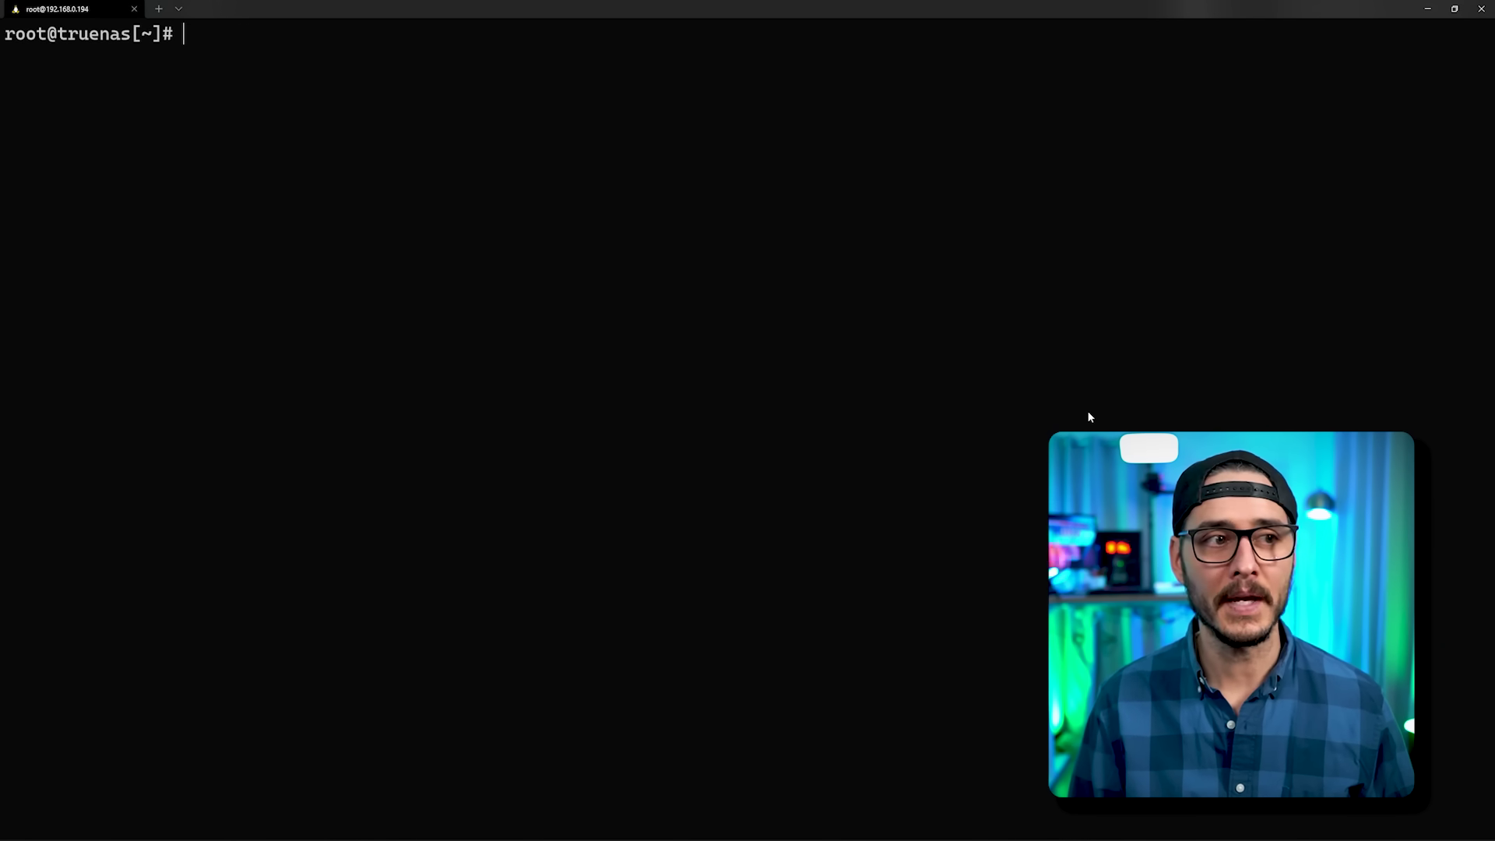
- Run docker ps, then k3s kubectl get pods -A to list containers and all pods
{"action": "type", "text": "docker "}
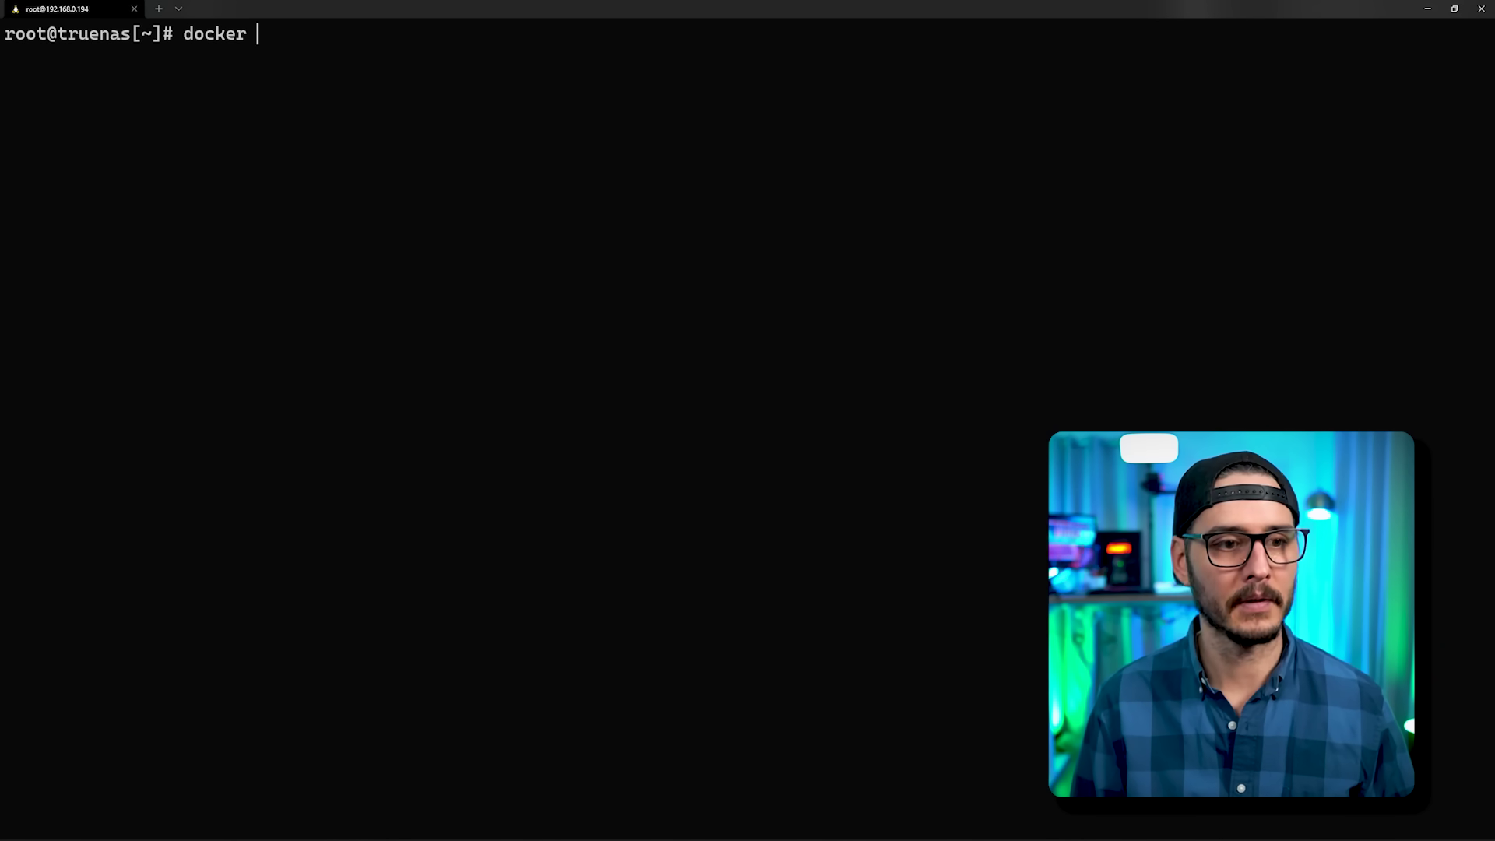
{"action": "type", "text": "ps"}
{"action": "key", "text": "Return"}
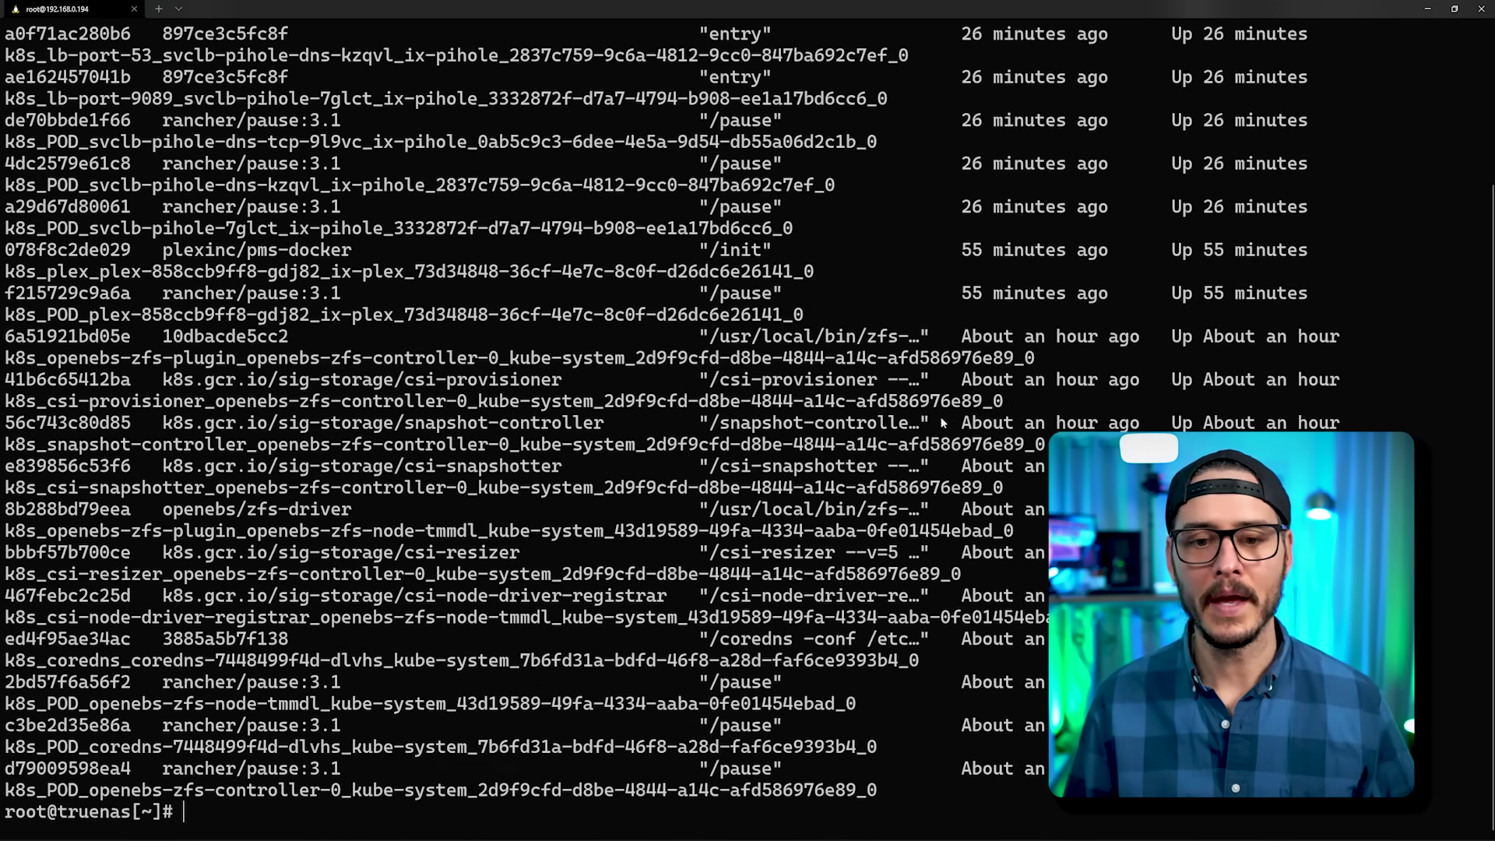
{"action": "type", "text": "k3s kubectl get pods -A"}
{"action": "key", "text": "Return"}
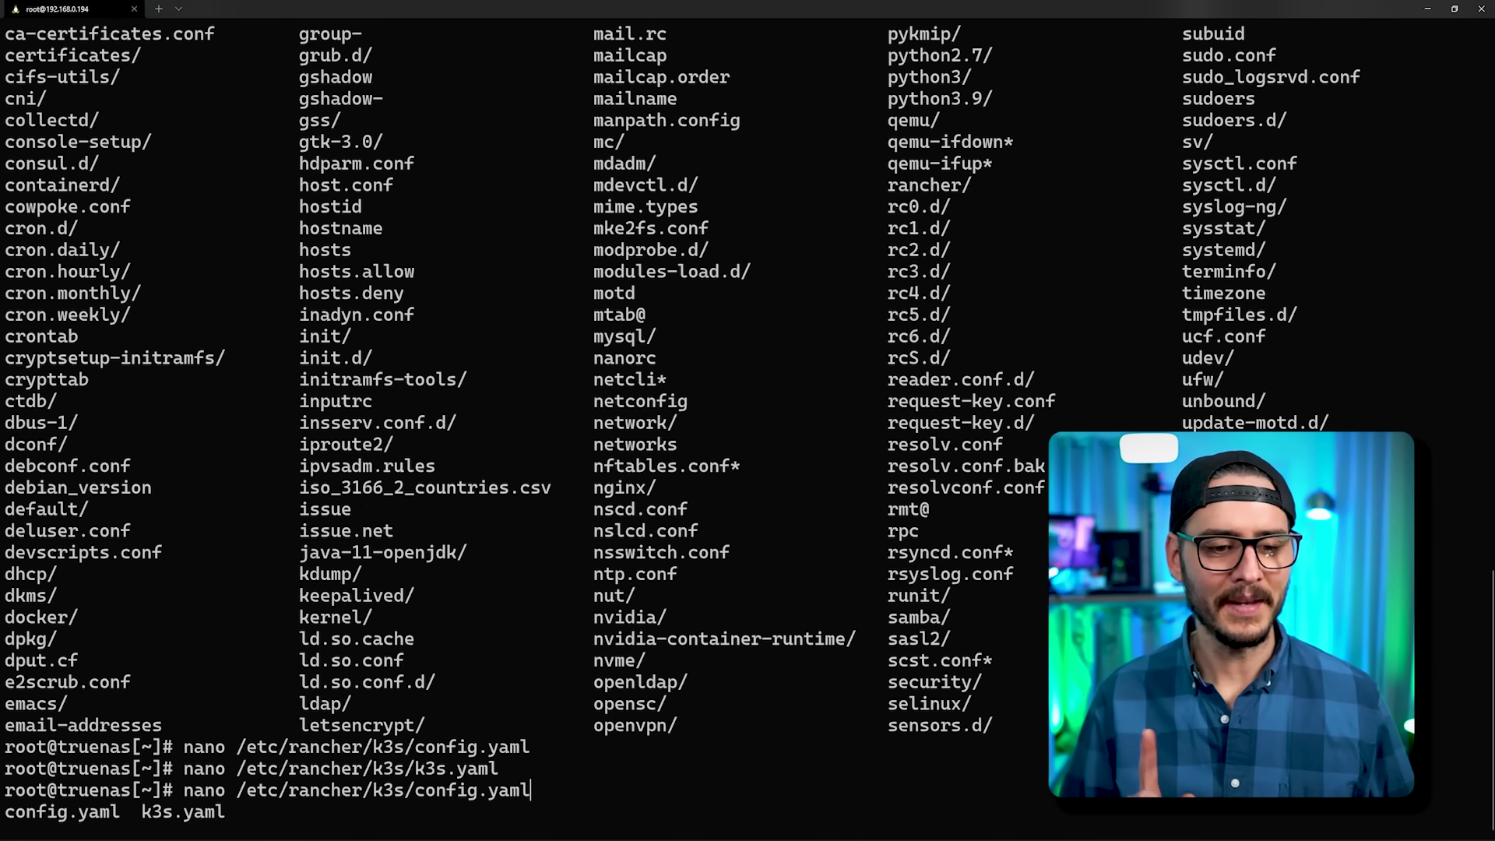
- View /etc/rancher/k3s/config.yaml in nano, then list cluster nodes showing ix-truenas Ready
{"action": "key", "text": "Return"}
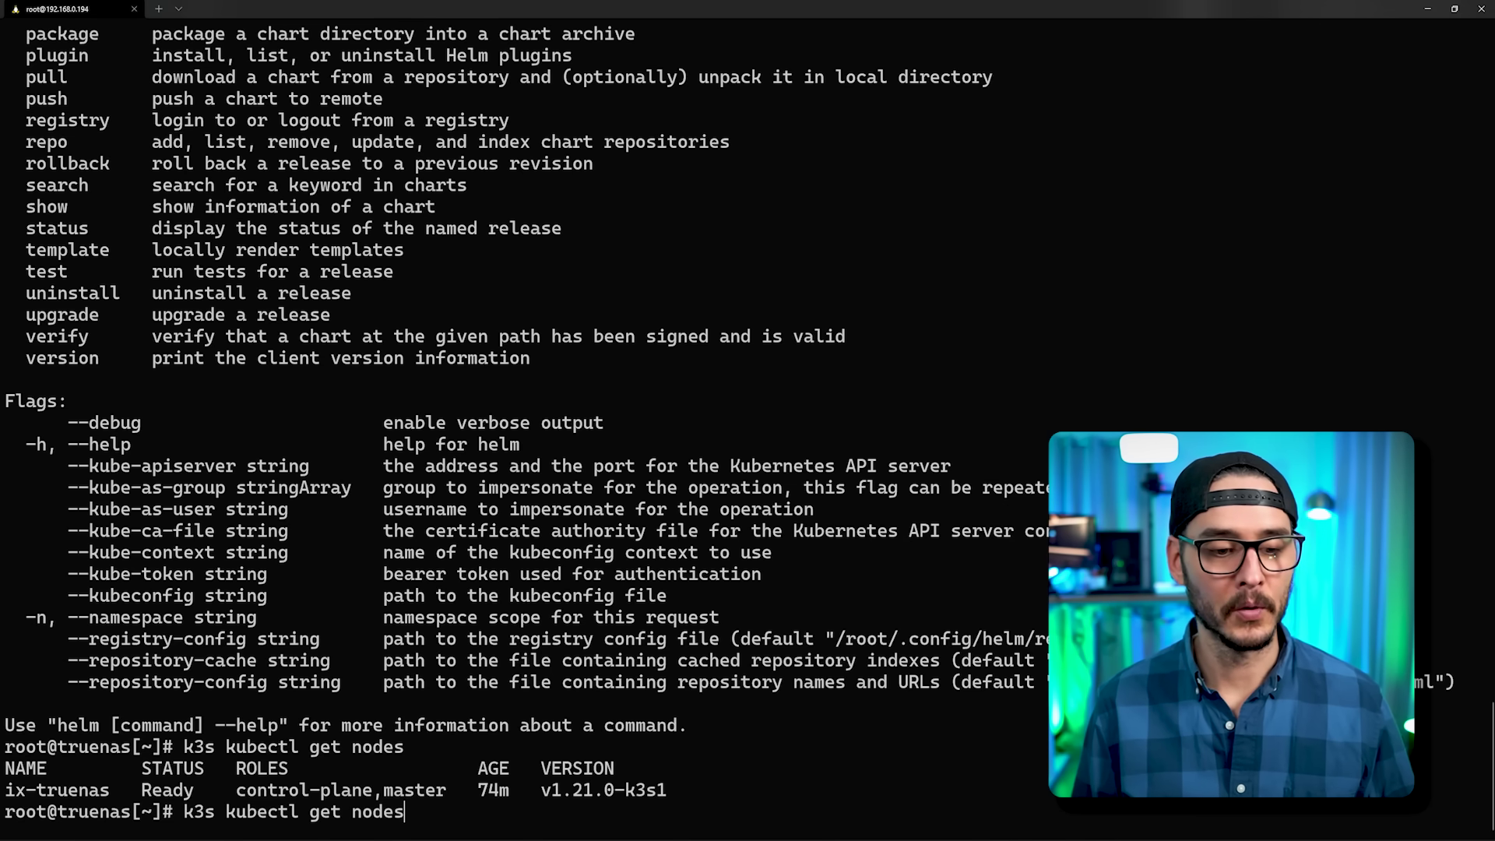
{"action": "key", "text": "Return"}
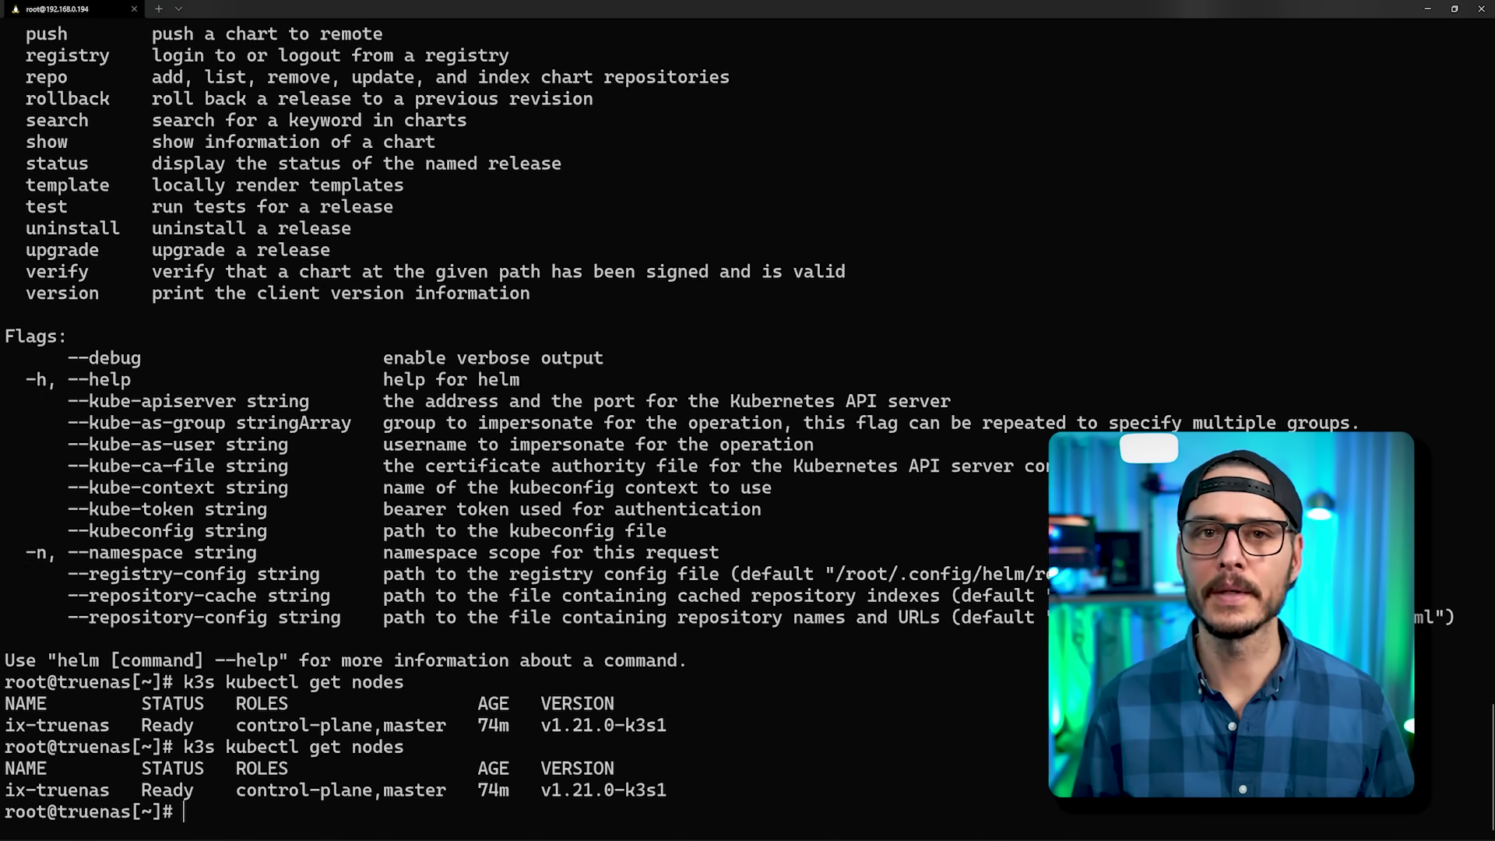